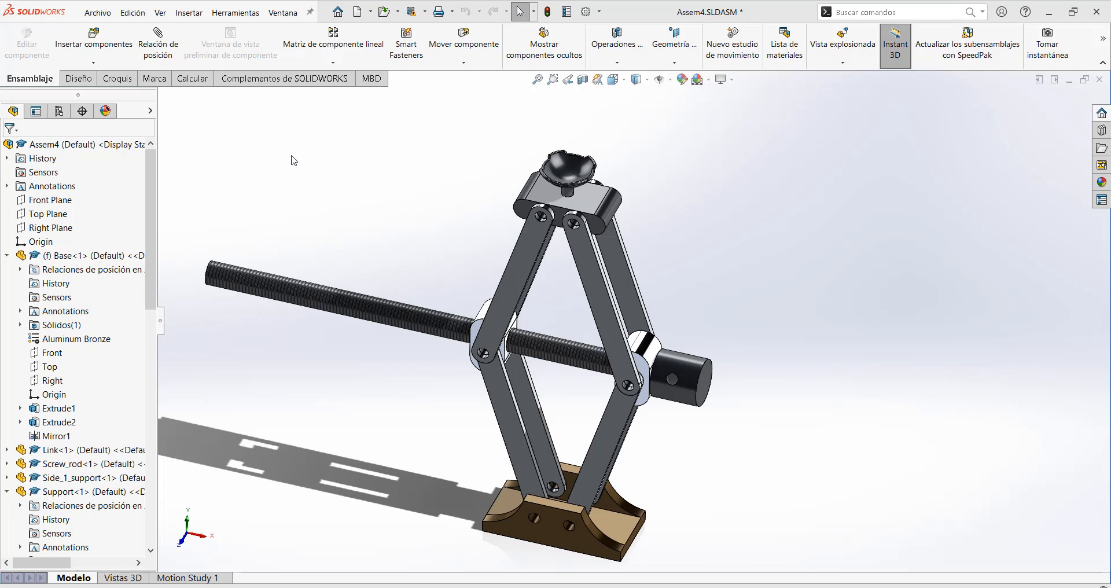
- Load the SOLIDWORKS Simulation add-in and bring up its simulation commands
click(271, 84)
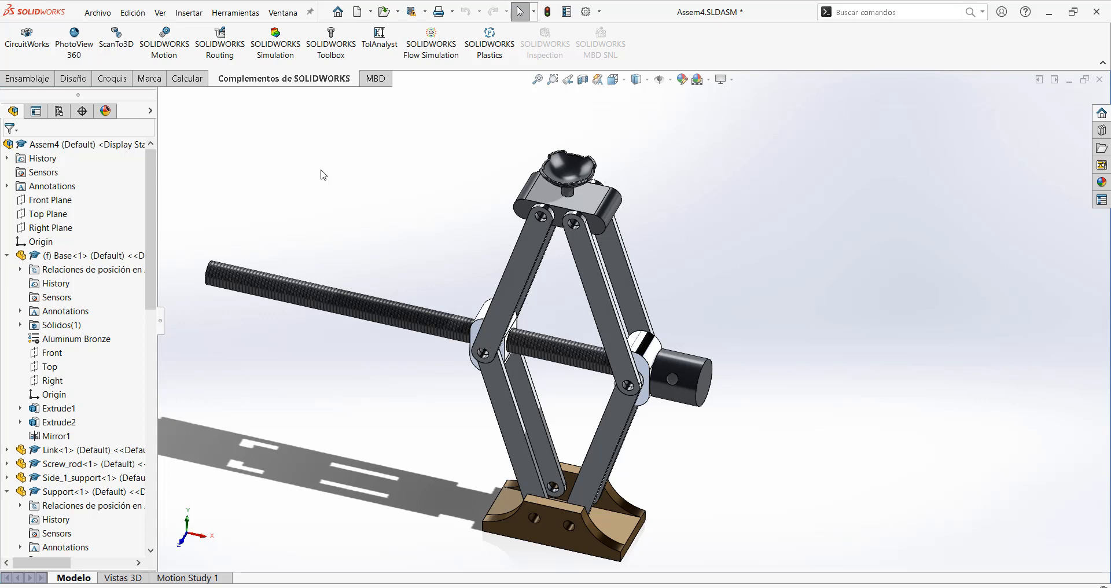
click(287, 56)
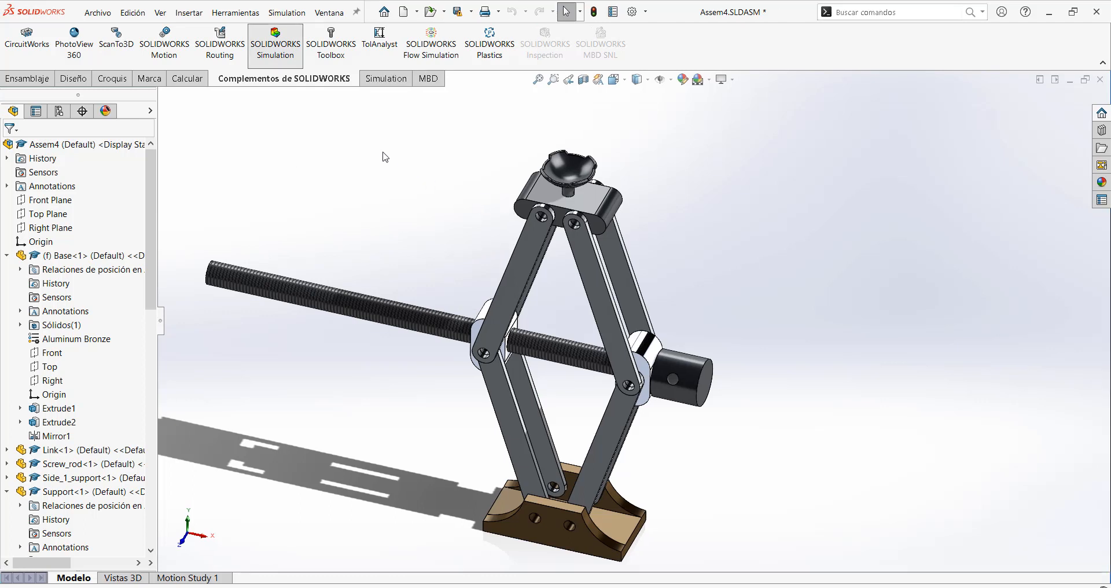
click(394, 82)
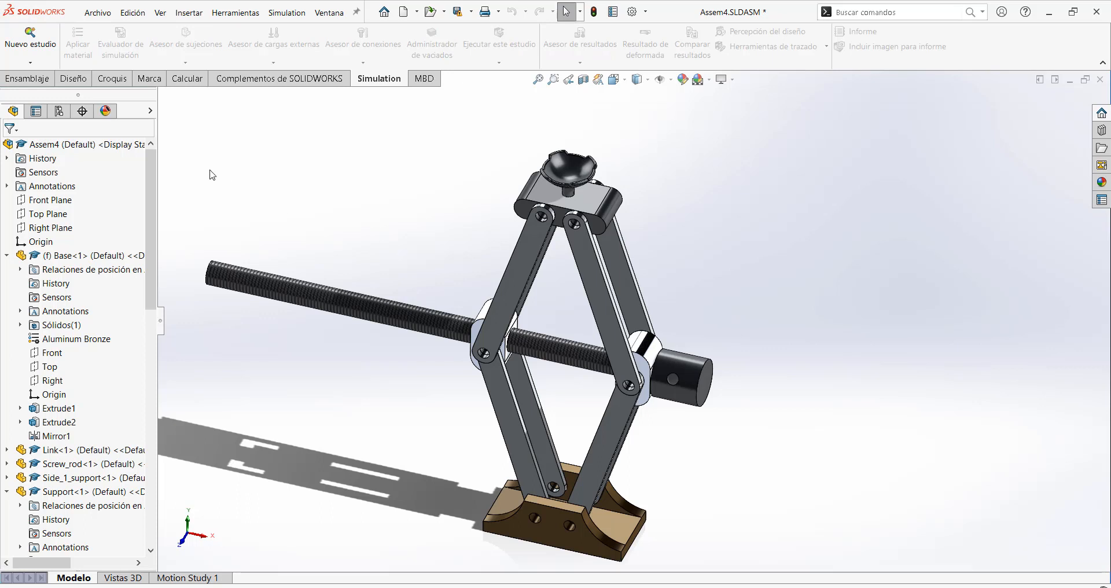
- Create a new static study (Análisis estático) named Análisis estático 1 for the jack assembly
click(37, 63)
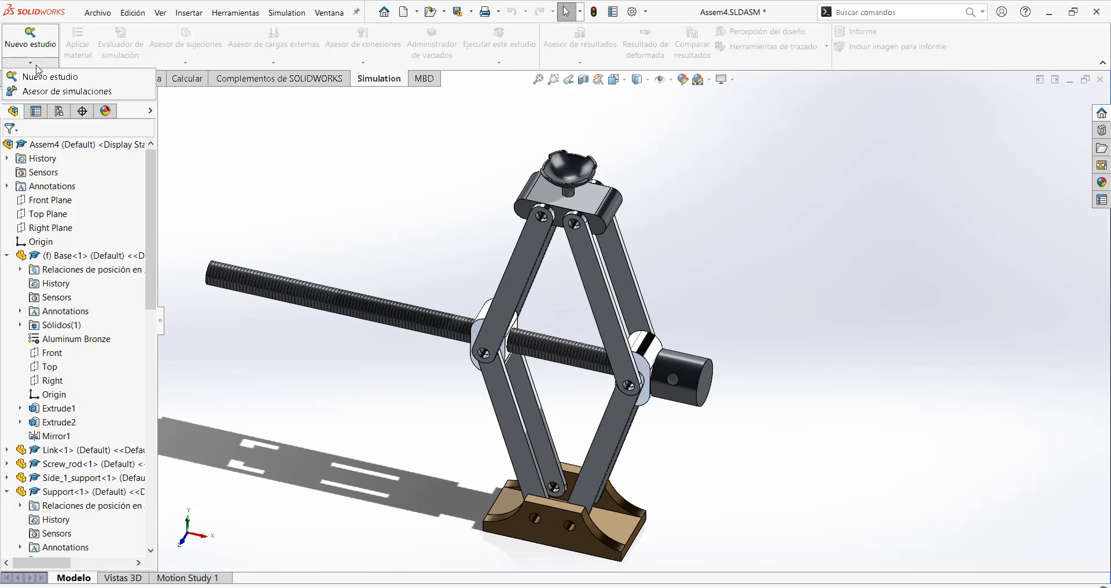
click(38, 76)
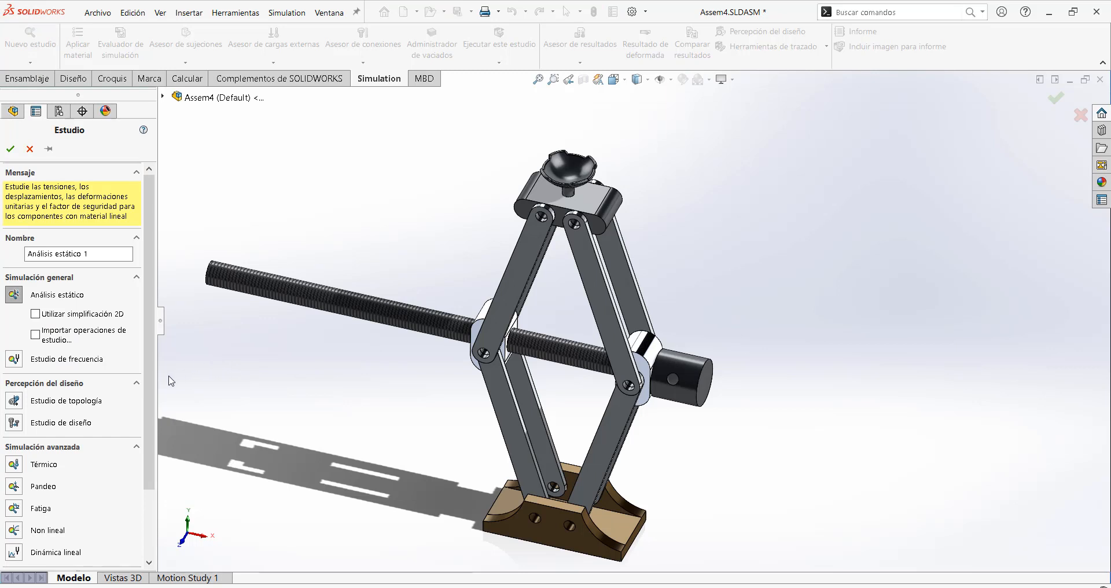
drag(152, 379, 155, 455)
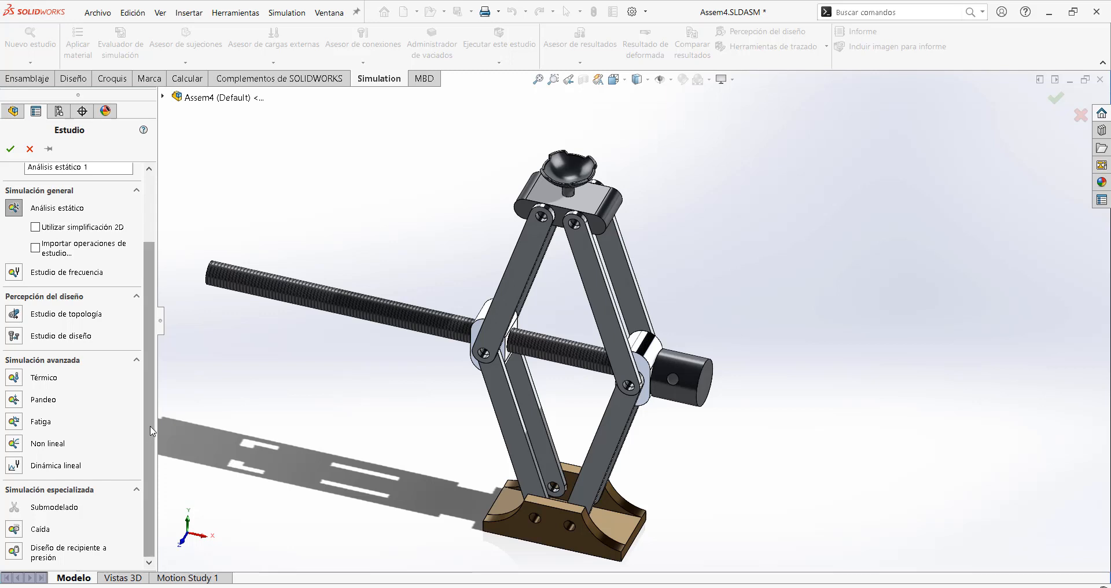
scroll(143, 405, up, 2)
scroll(141, 392, up, 1)
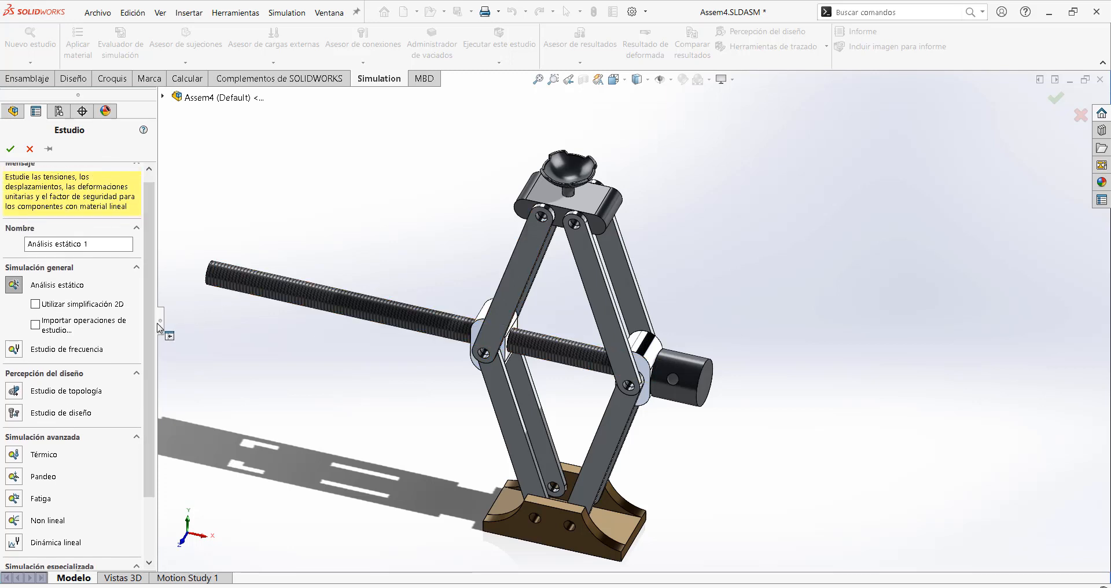
scroll(63, 304, up, 1)
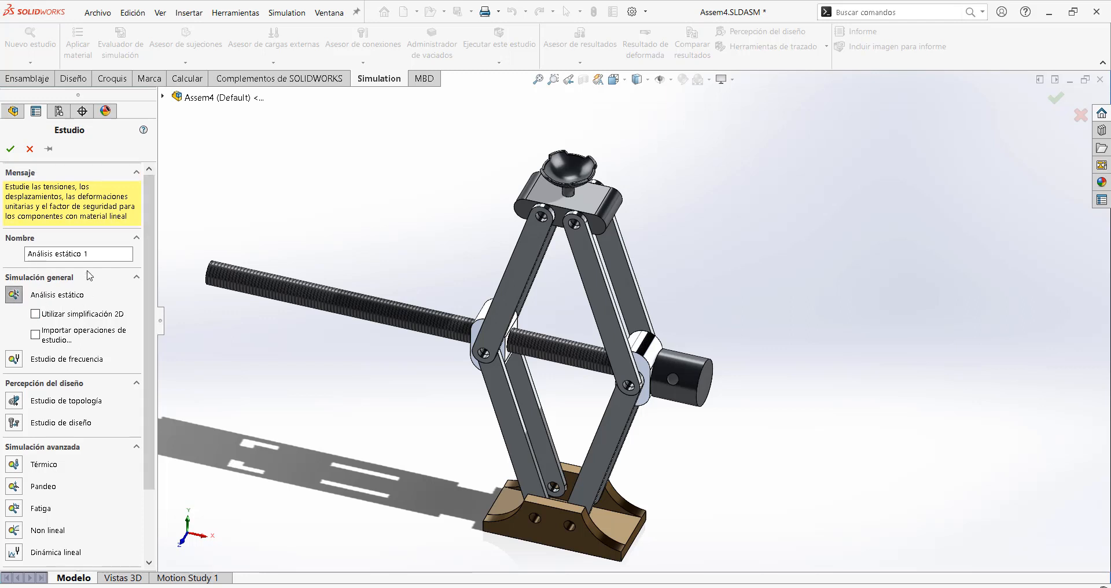
click(11, 149)
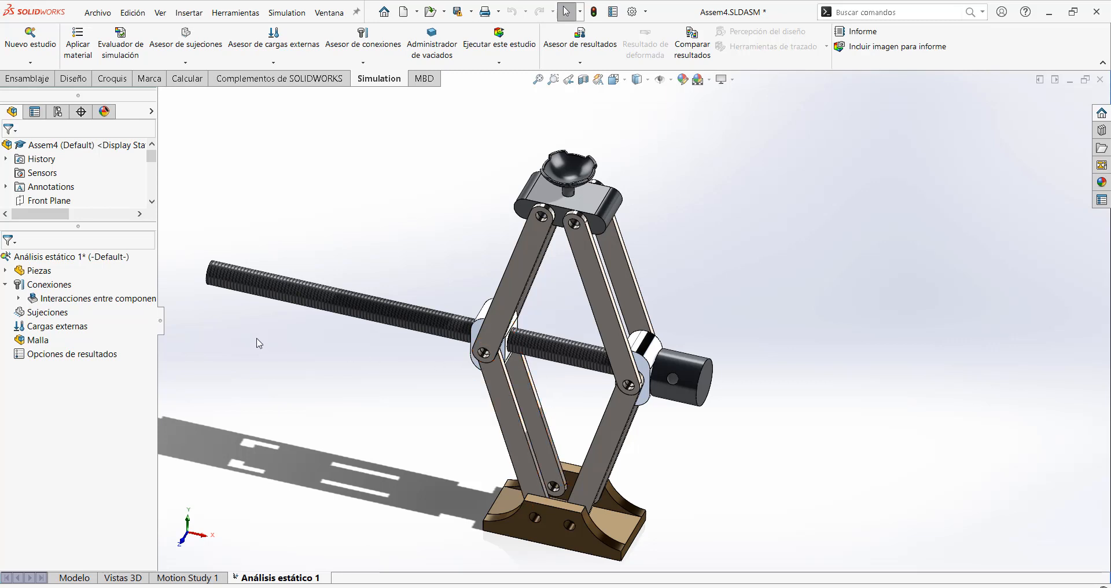
- Assign the material Acero aleado to the Base-1 part in the static study
click(7, 270)
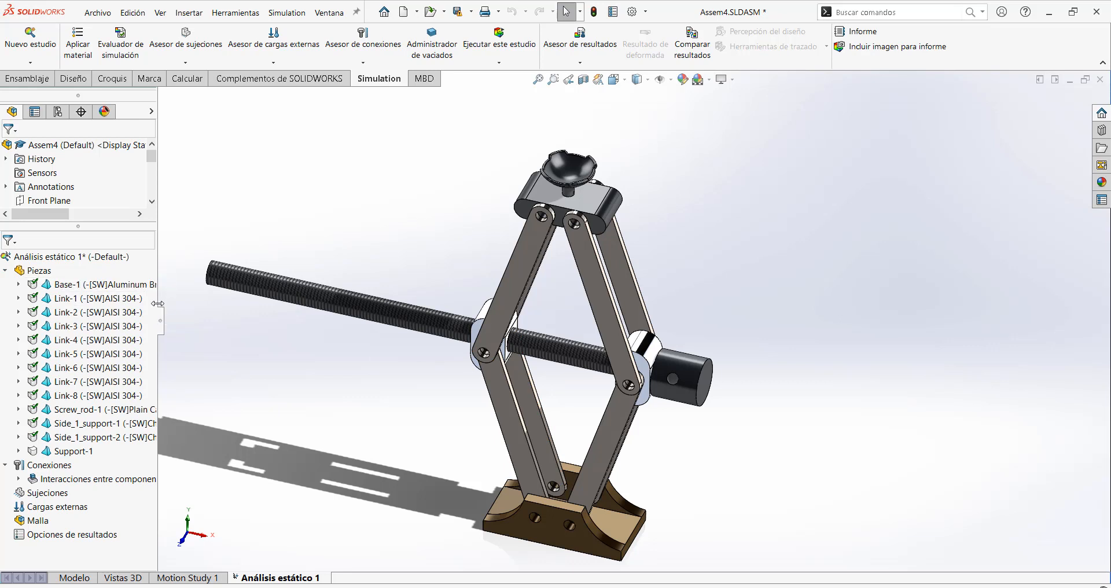
drag(157, 304, 209, 303)
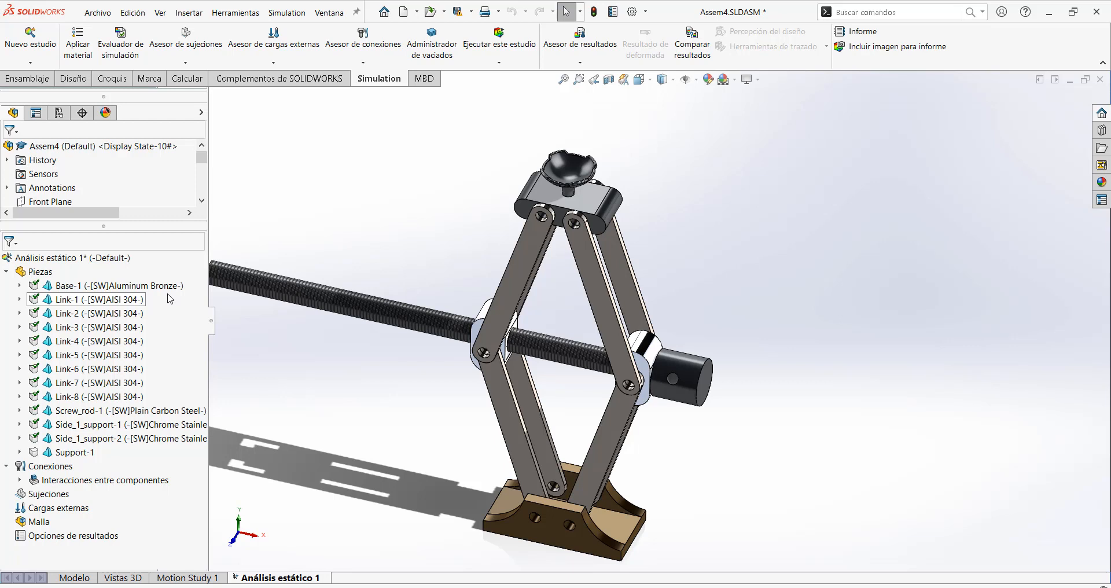
click(138, 287)
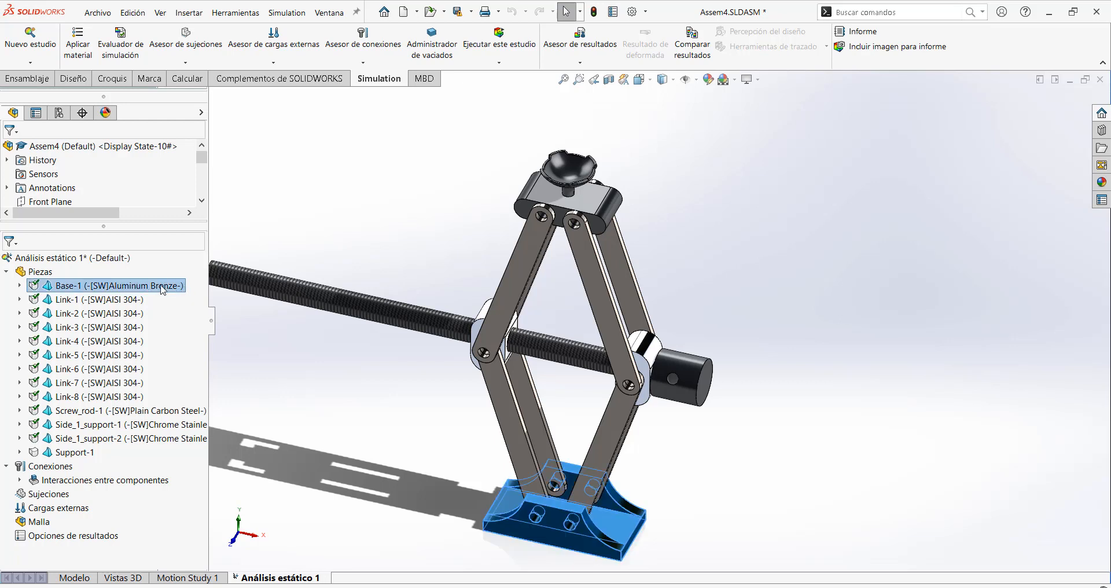
right_click(165, 289)
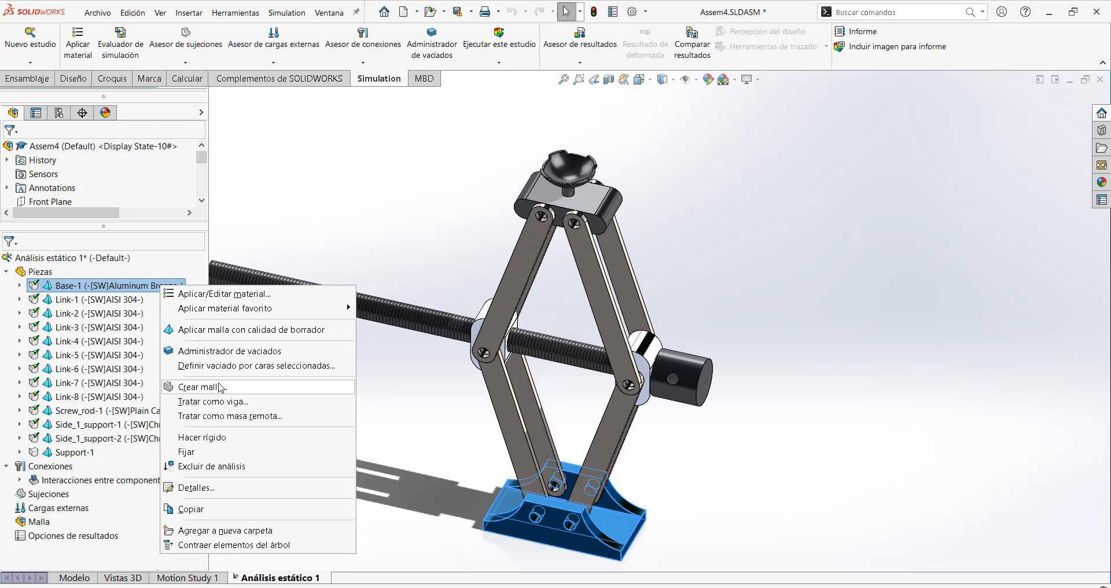
click(231, 295)
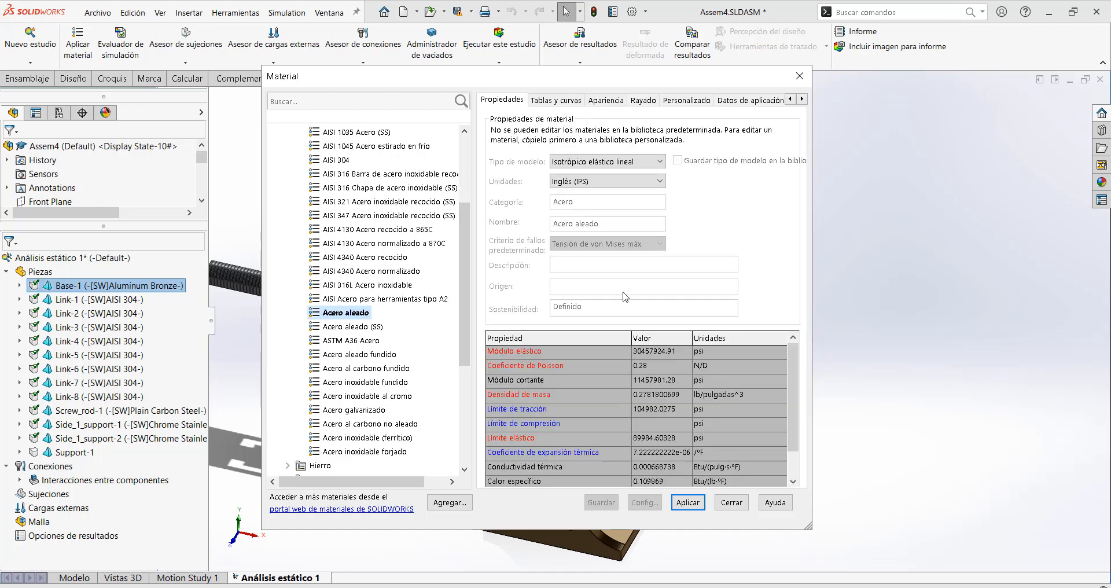
mouse_move(790, 368)
mouse_down()
mouse_move(803, 416)
mouse_move(806, 366)
mouse_up()
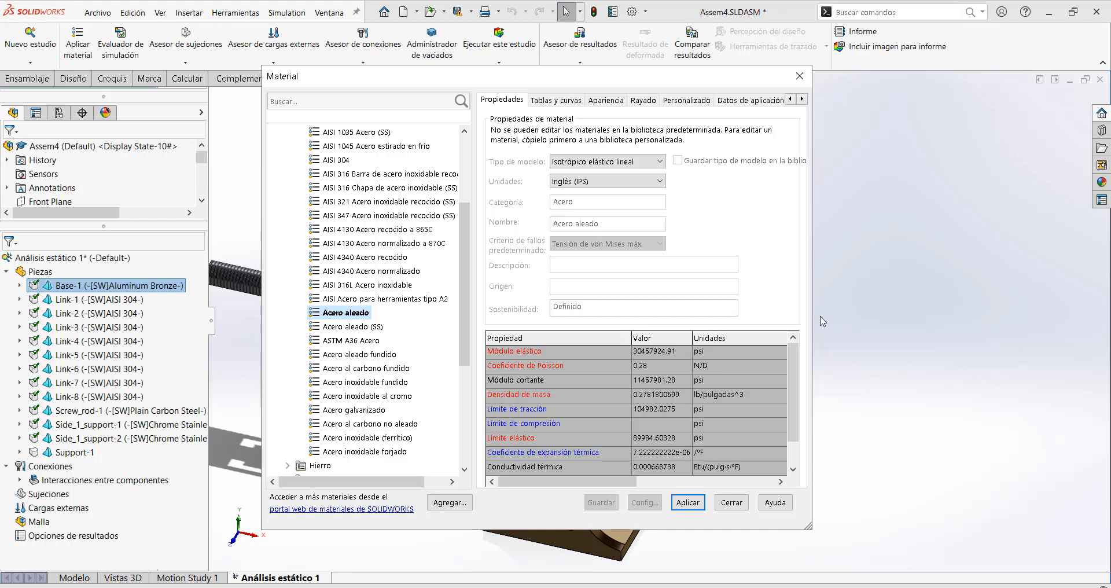
click(691, 503)
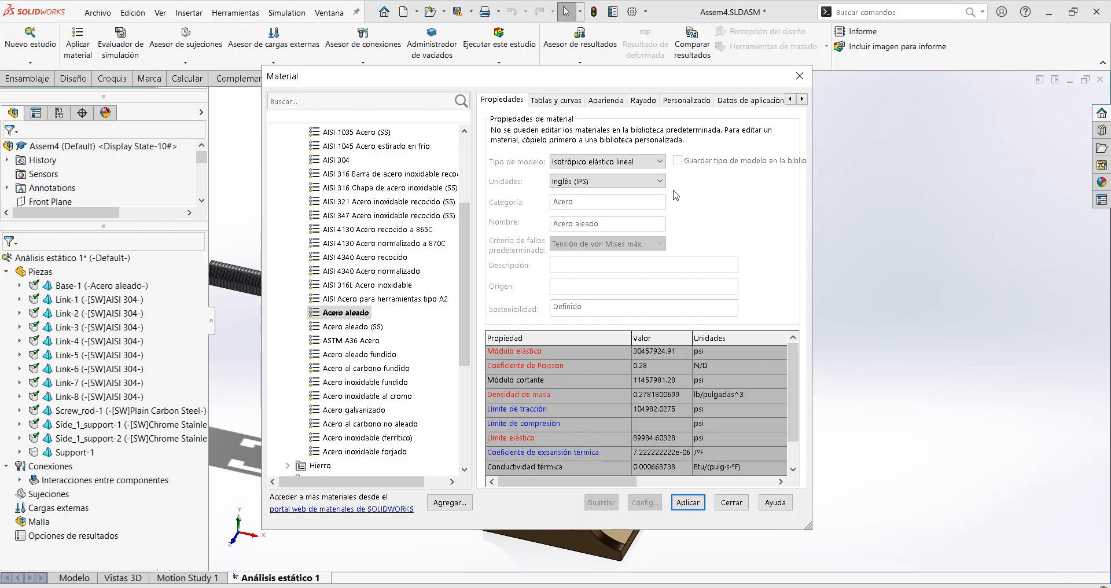
- Set the material's property units to SI - N/mm^2 (MPa) and reapply Acero aleado to Base-1
click(636, 181)
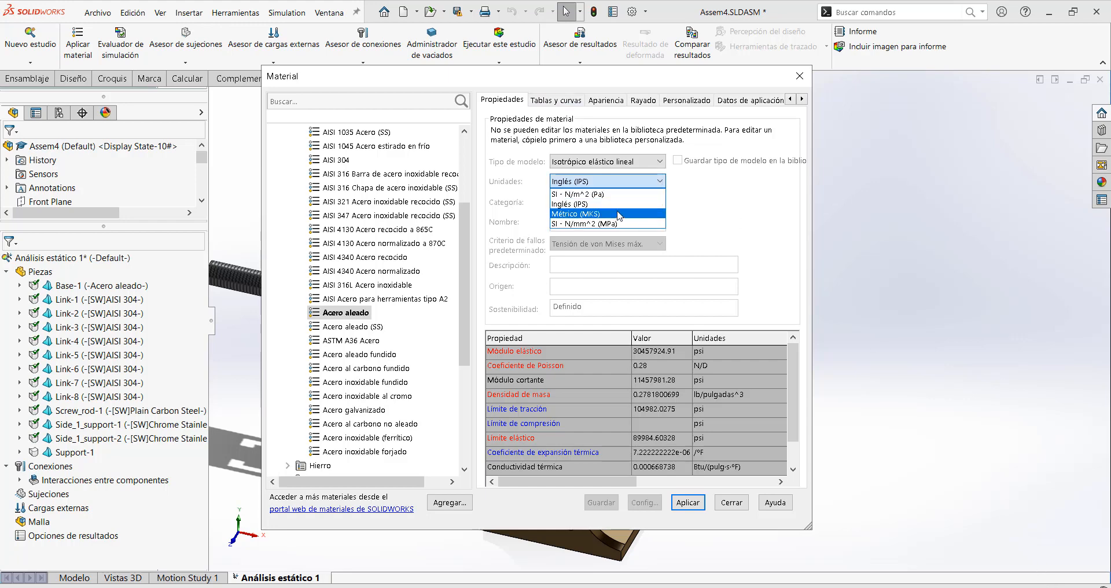
click(605, 194)
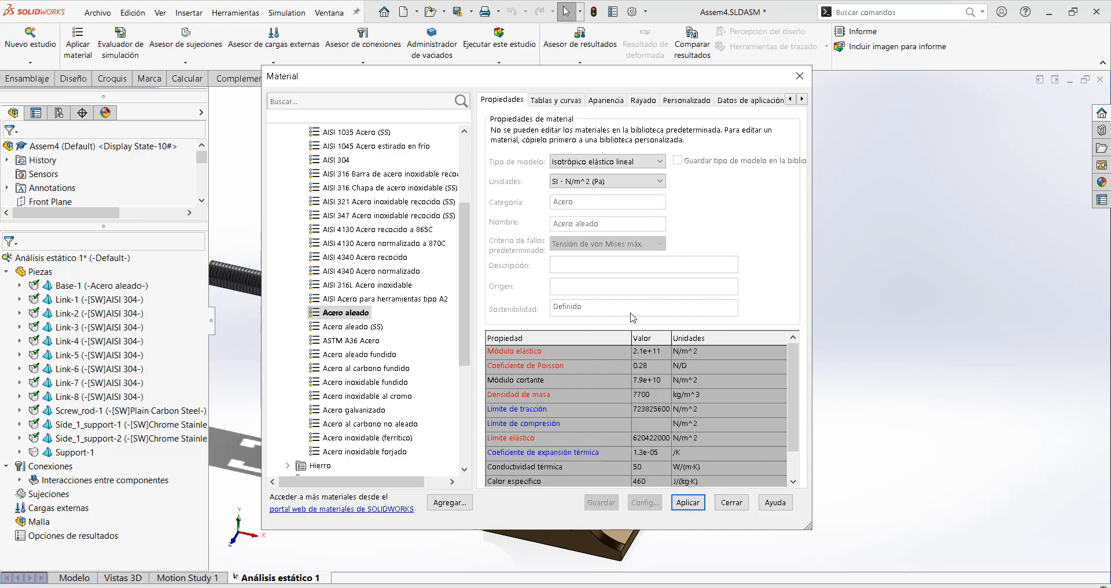
click(618, 184)
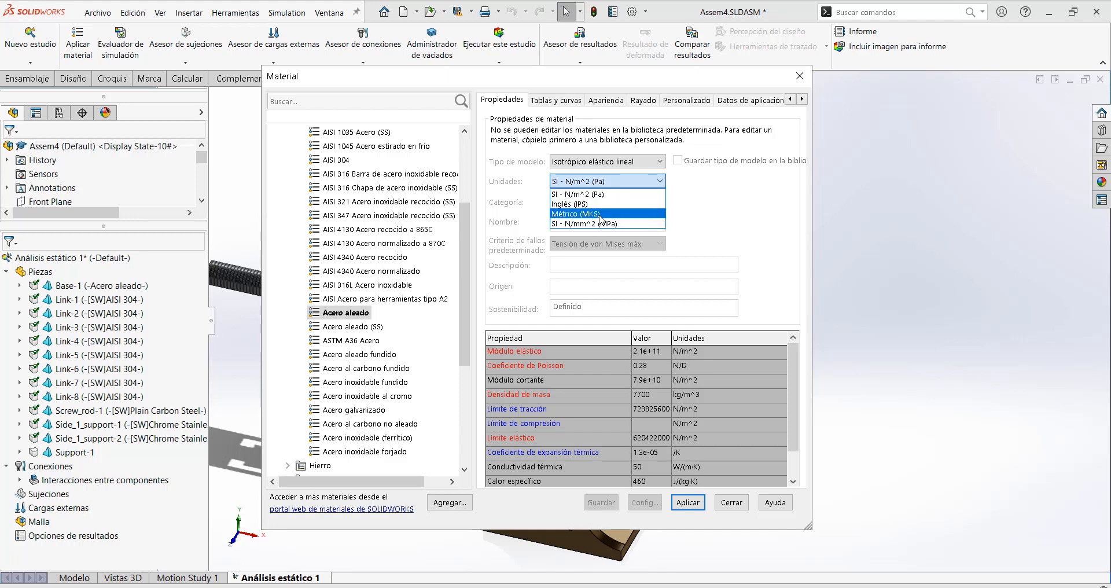
click(599, 226)
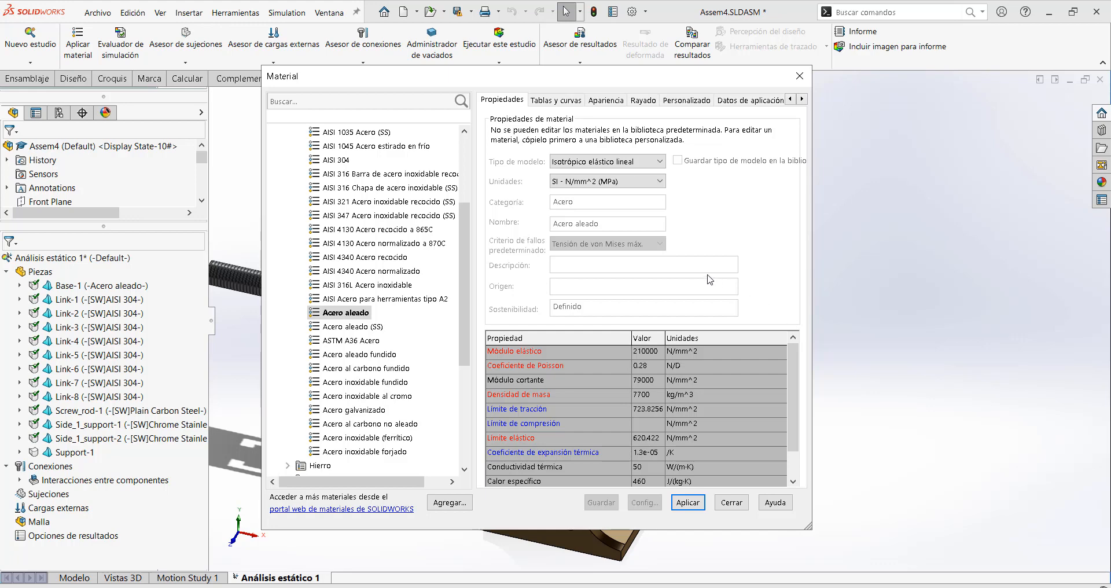
click(698, 503)
click(731, 503)
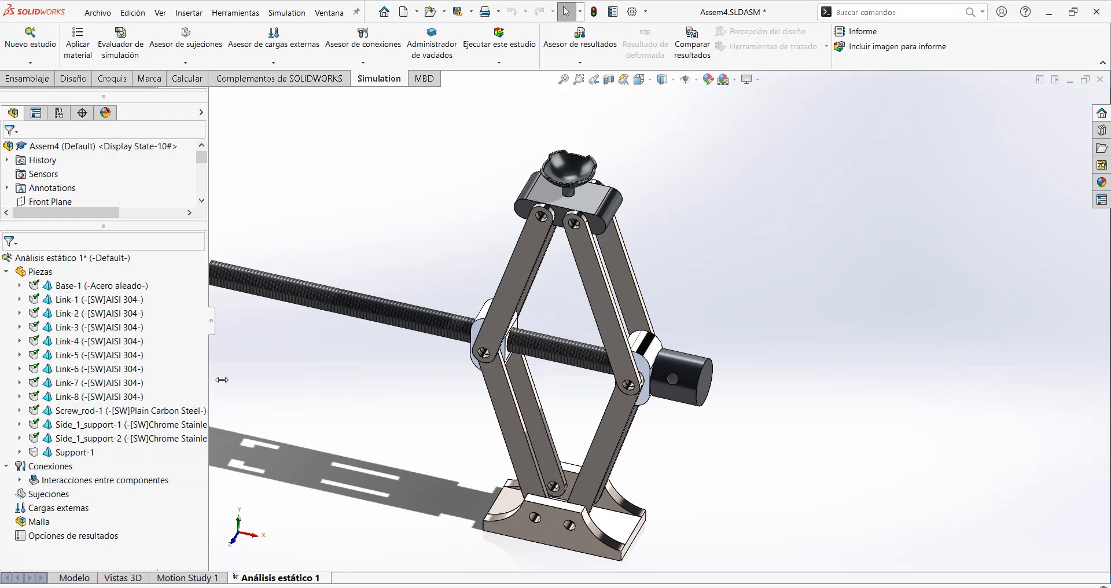
- Assign the material Acero aleado to the Support-1 part in the static study
drag(210, 382, 287, 384)
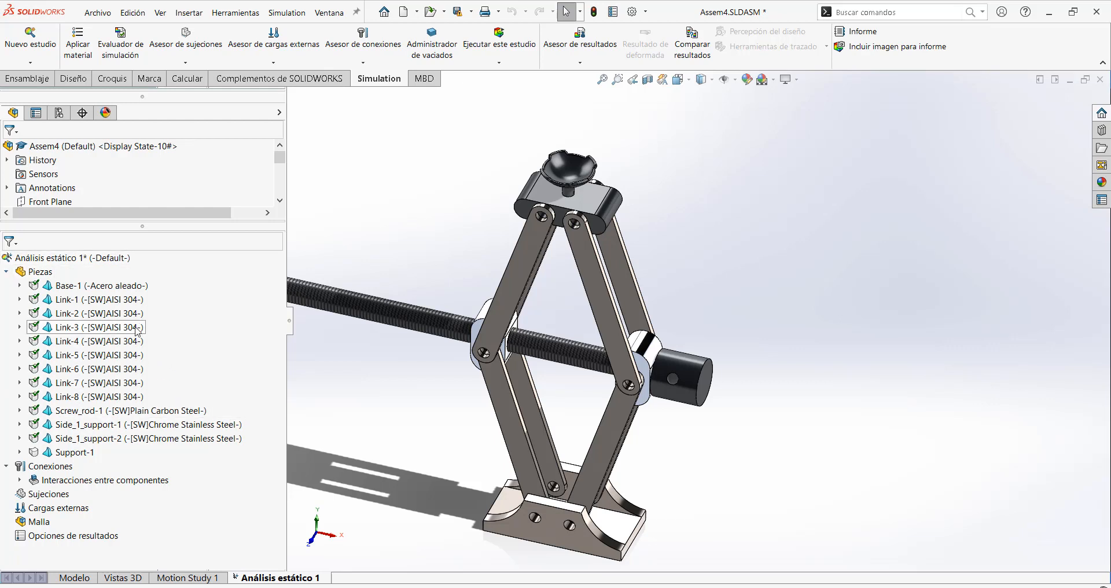
right_click(84, 454)
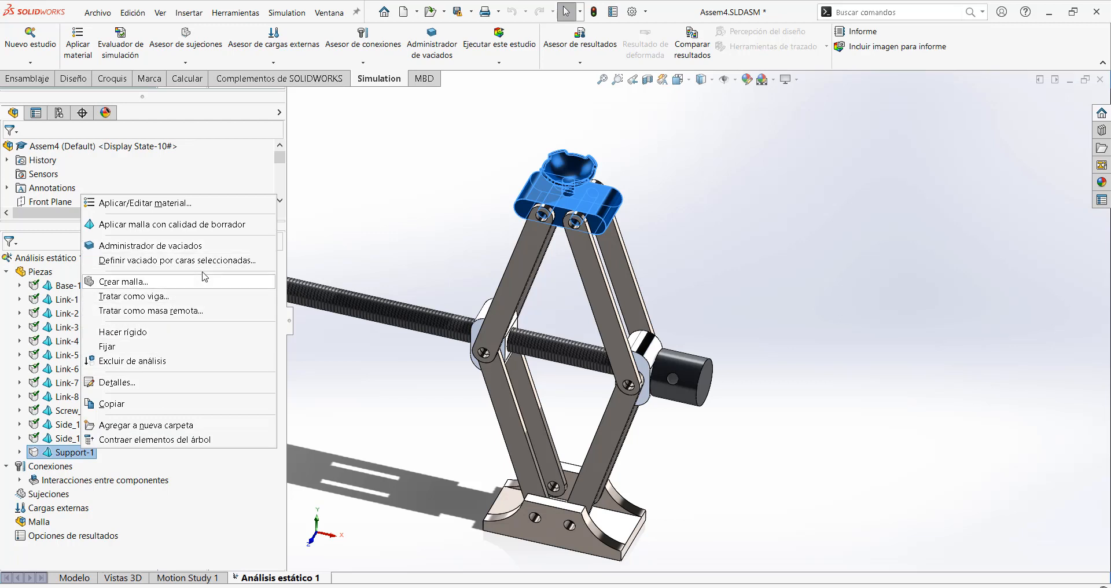
click(122, 461)
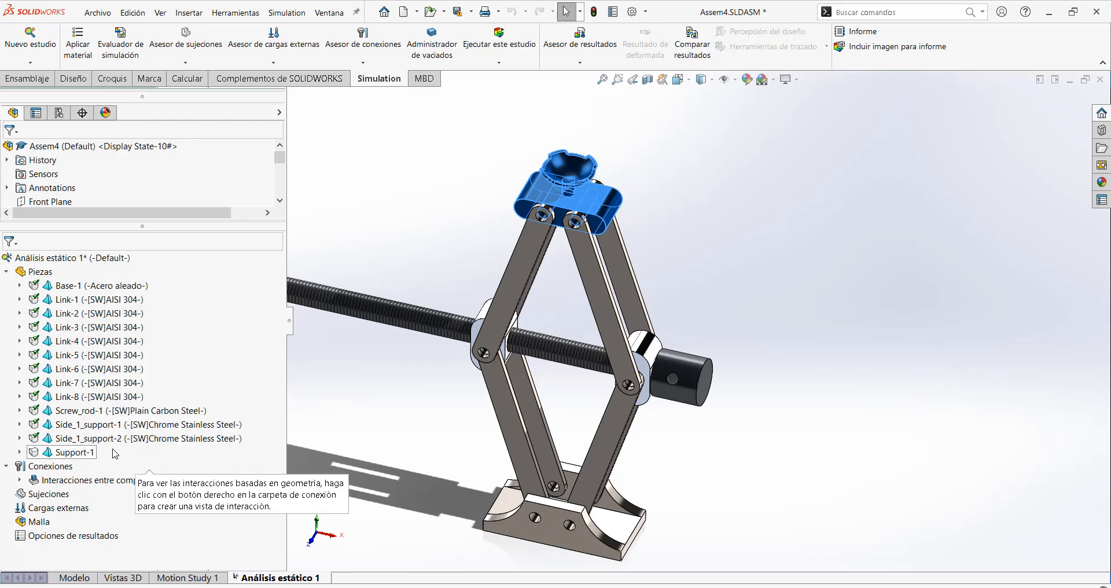
right_click(95, 450)
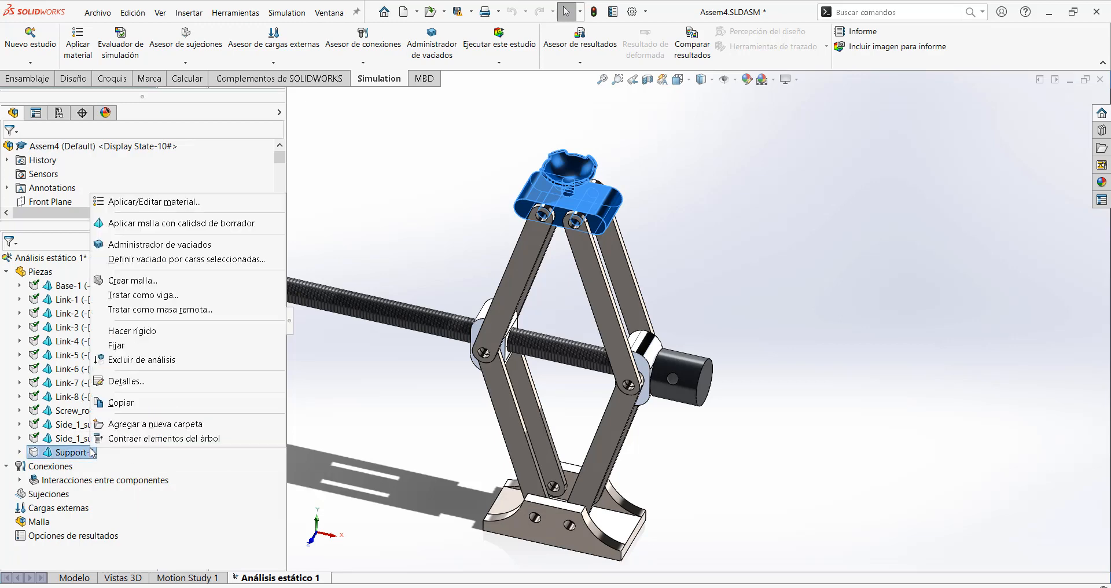
click(185, 202)
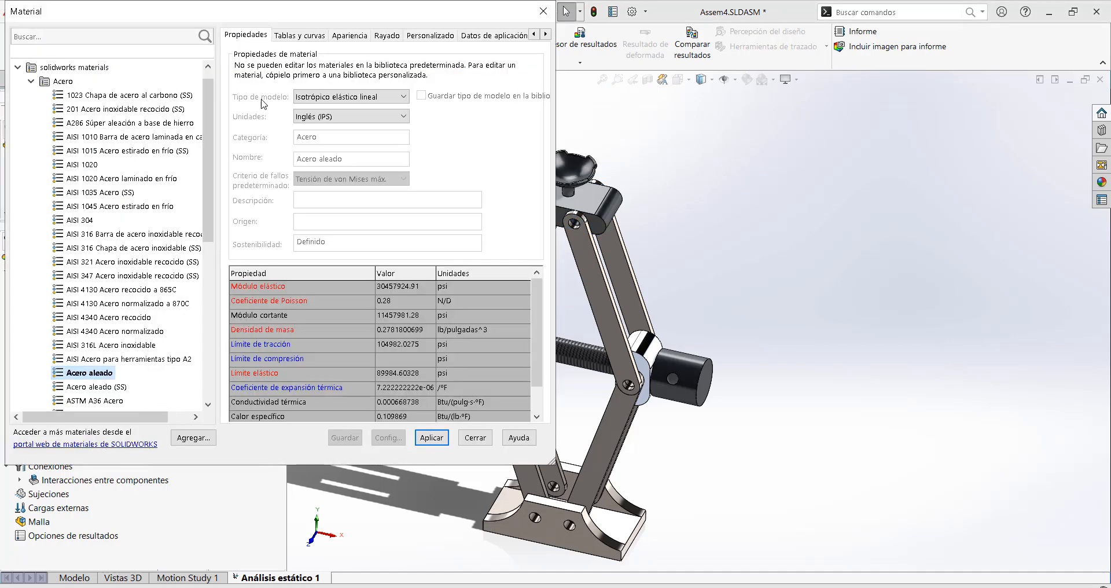
drag(218, 12, 437, 44)
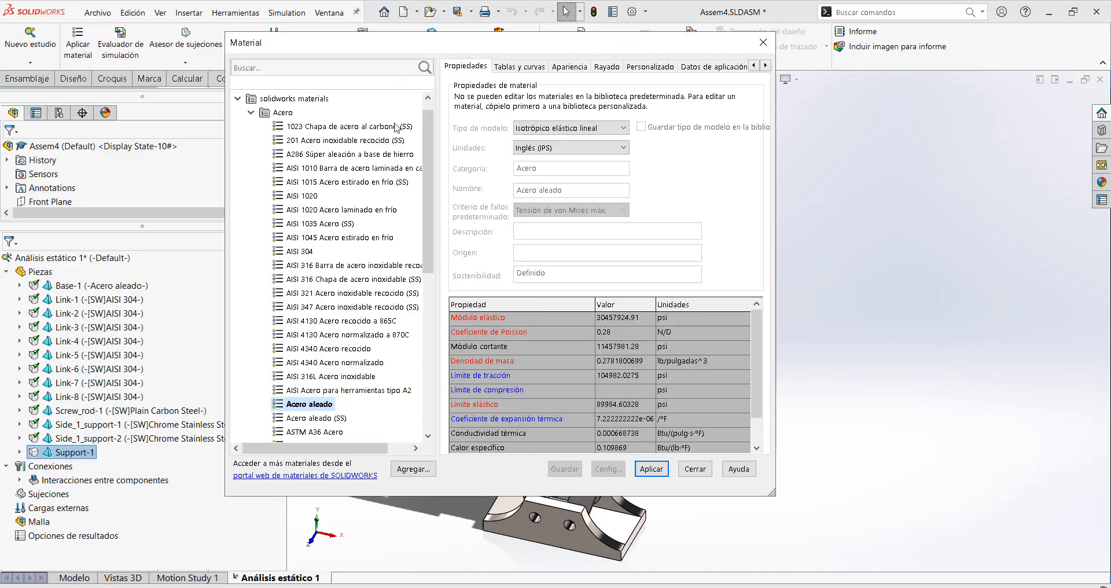
click(662, 470)
click(700, 471)
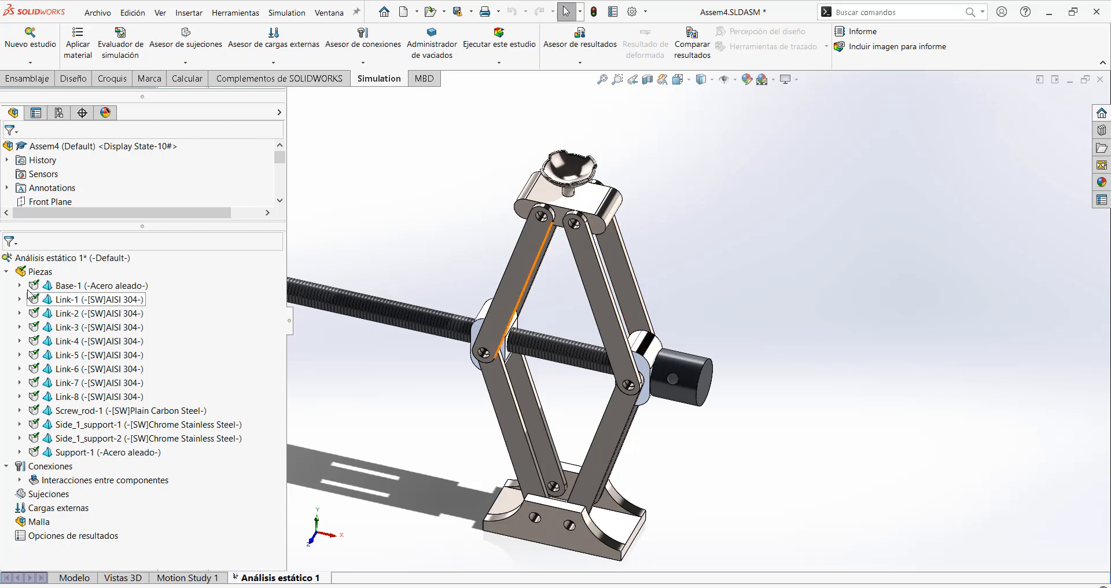
- Examine the global interaction listed under the study's connections and the joints between the links, supports and screw rod
click(6, 271)
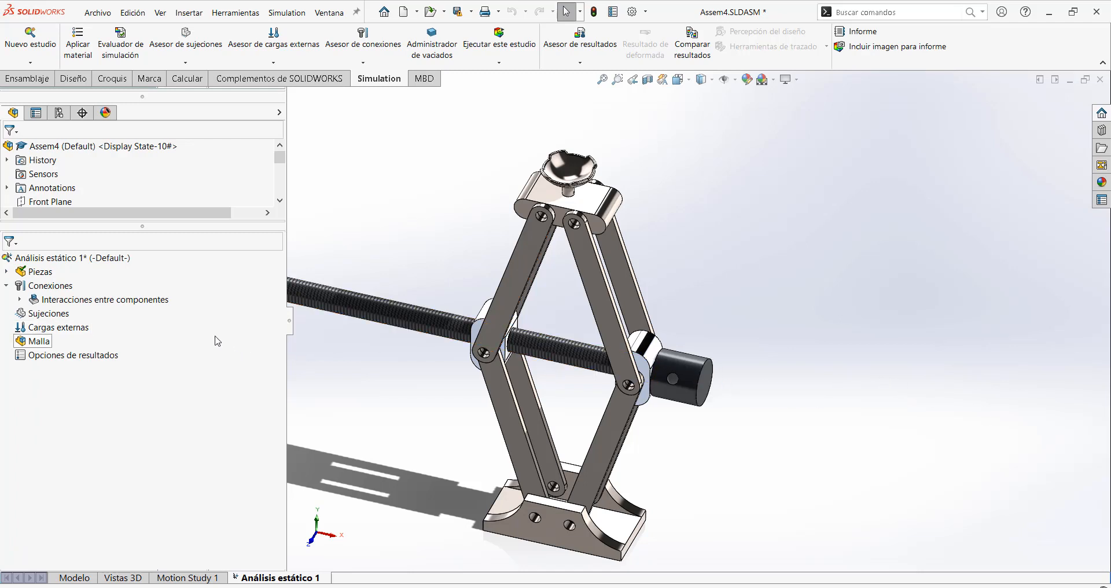
click(20, 300)
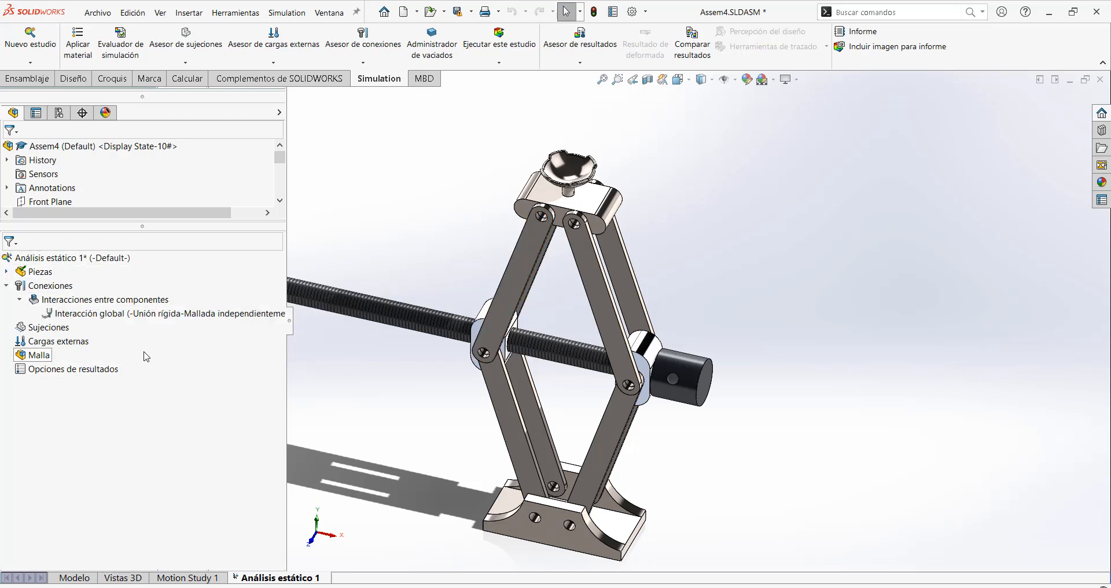
scroll(532, 335, down, 2)
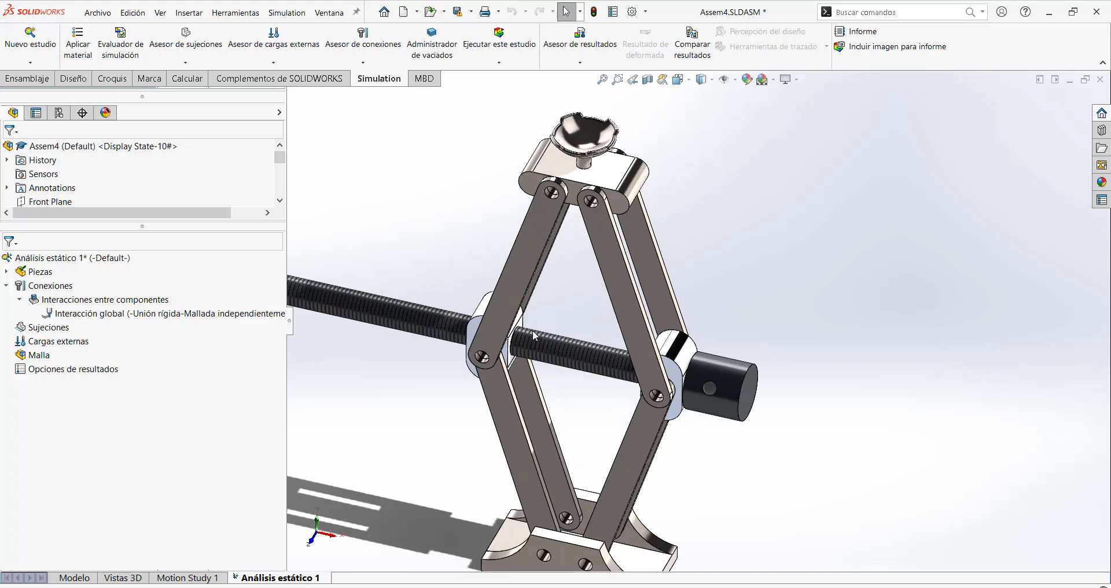
scroll(532, 330, down, 3)
scroll(756, 409, up, 2)
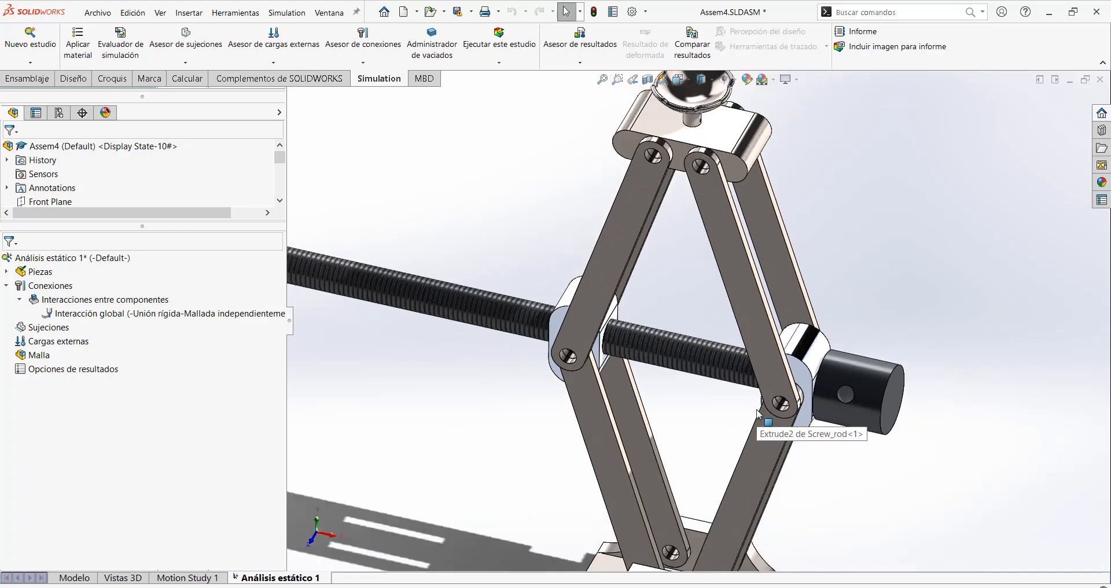
scroll(756, 408, up, 3)
scroll(720, 221, down, 6)
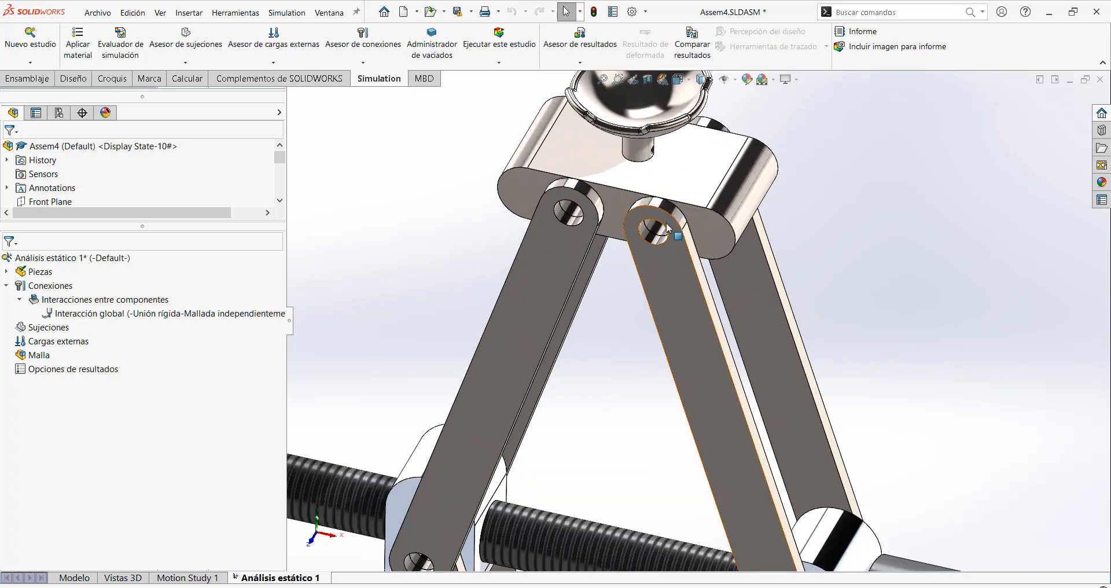
scroll(666, 226, down, 3)
scroll(665, 225, up, 6)
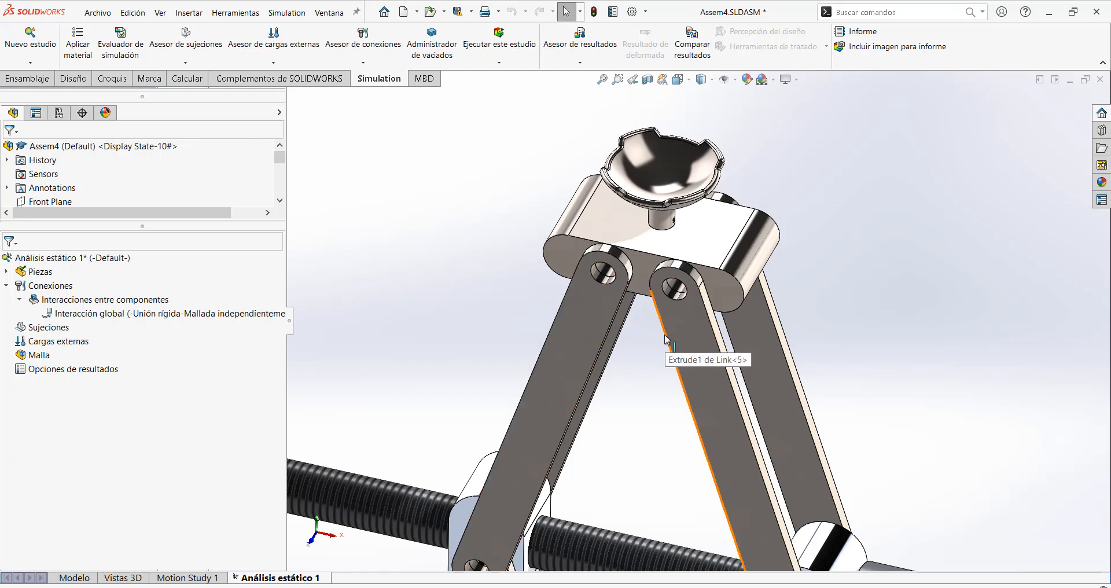
scroll(584, 426, up, 5)
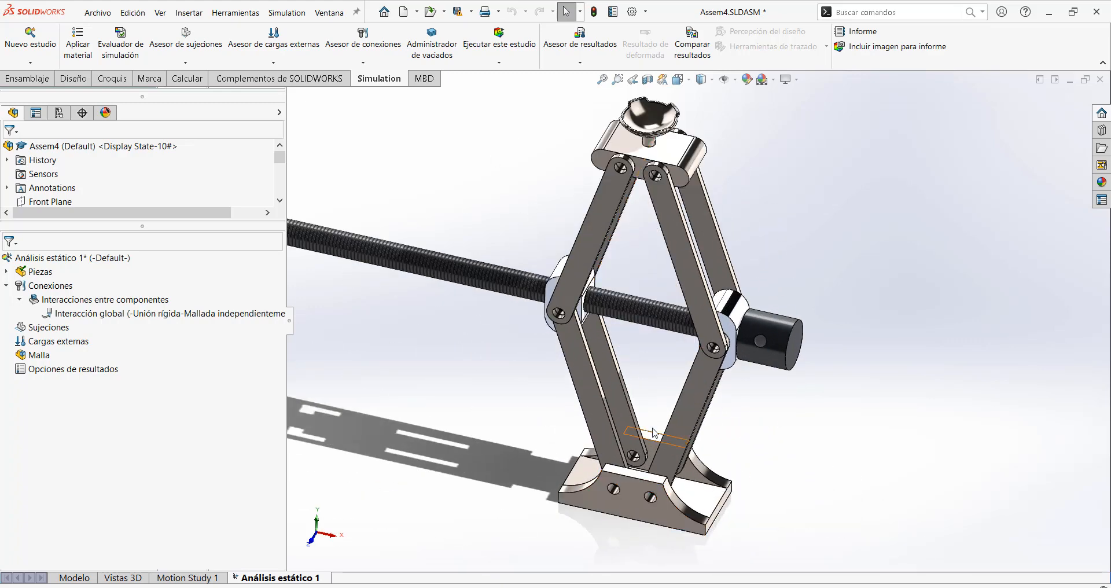
- Examine the bottom face of the base, the joints between the links, supports and screw rod, and the study's connections
middle_drag(731, 350, 732, 220)
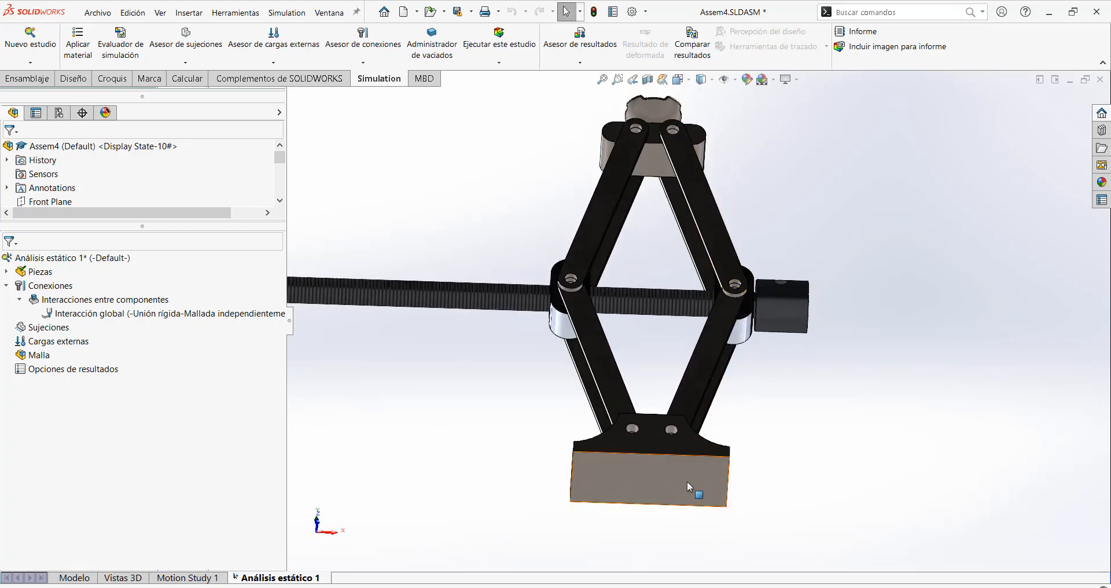
click(667, 487)
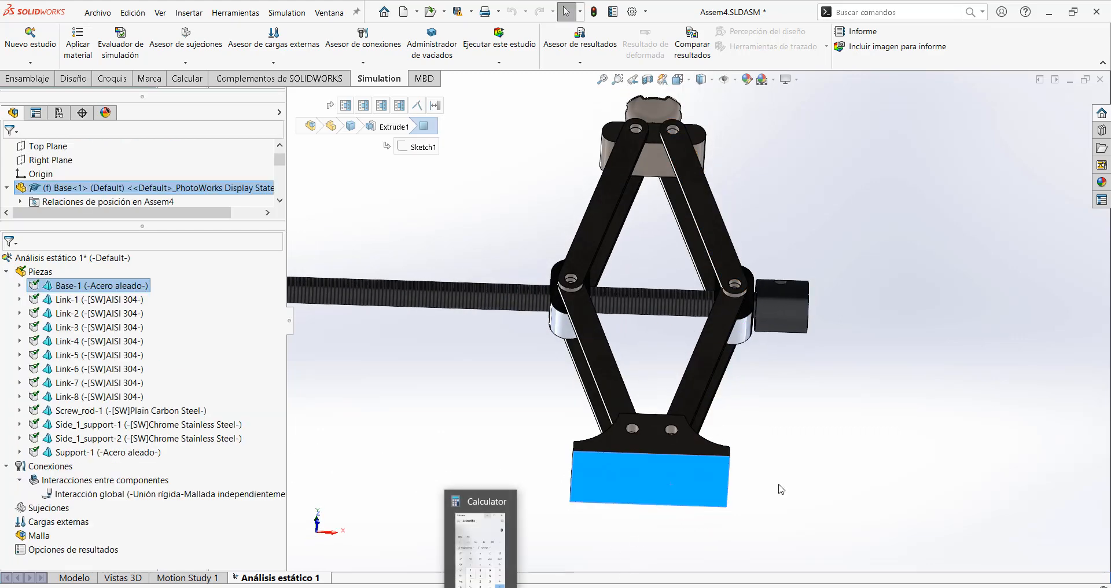
click(926, 379)
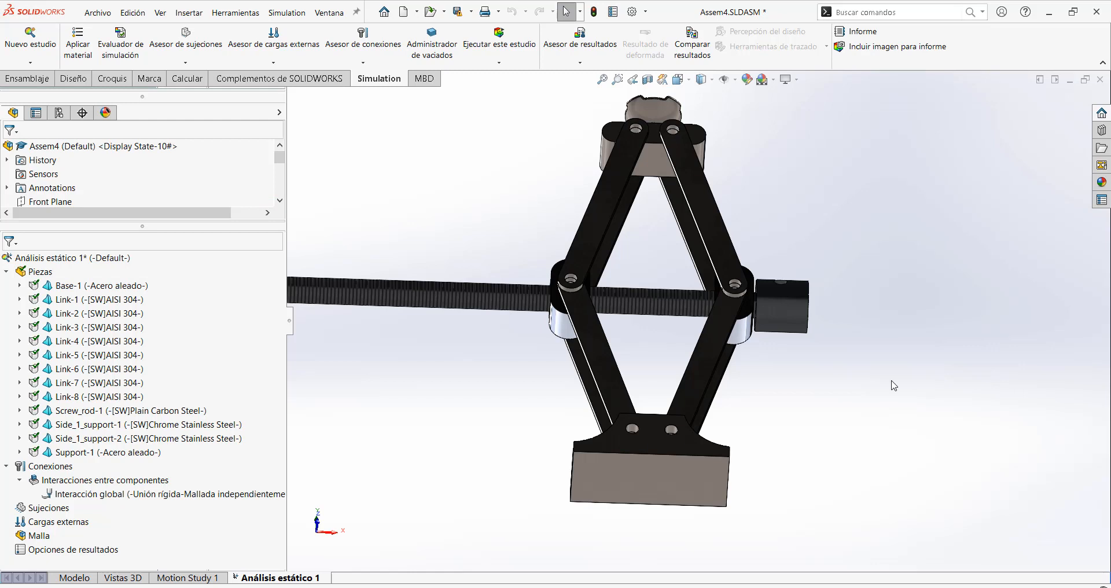
click(637, 484)
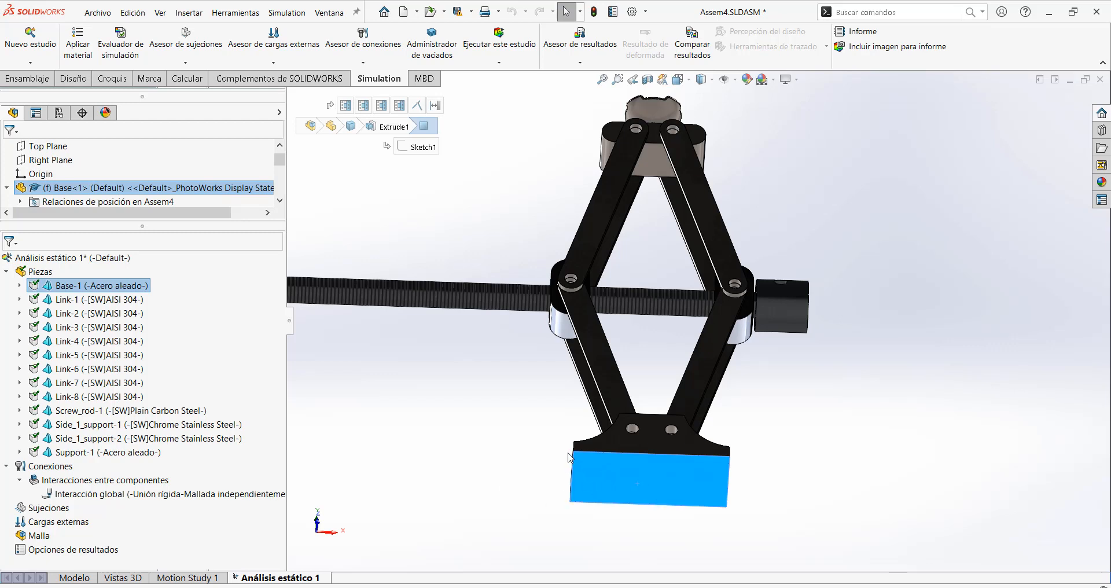
click(499, 445)
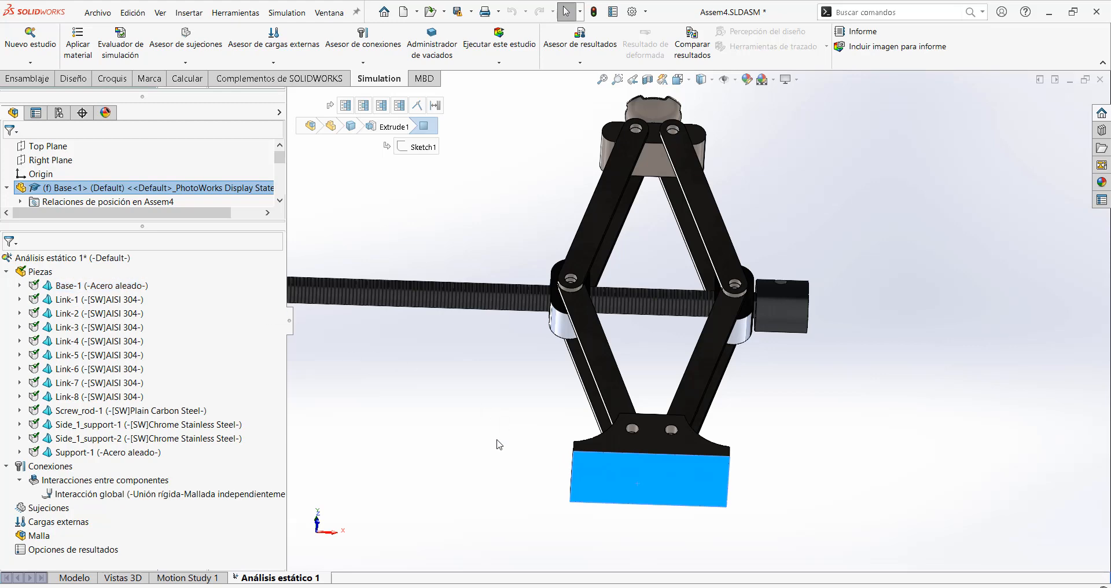
middle_drag(684, 284, 696, 399)
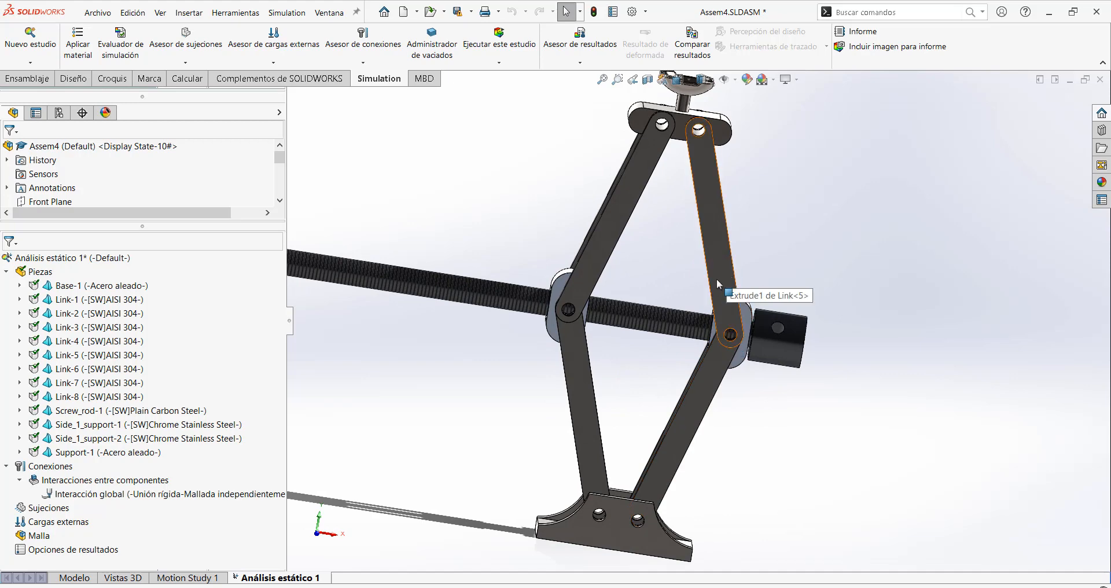
middle_drag(865, 330, 828, 354)
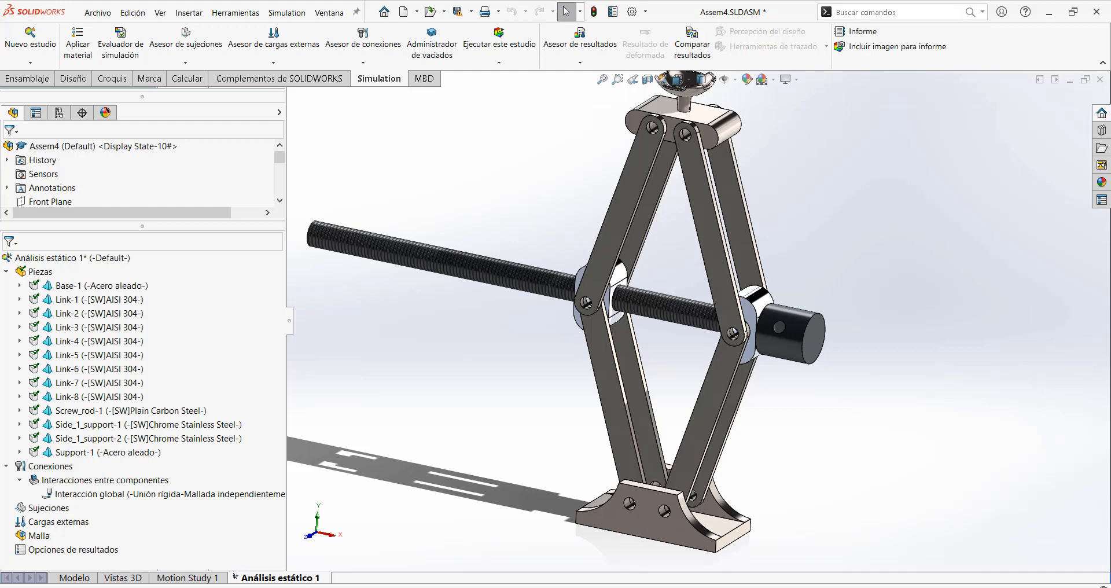
middle_drag(440, 324, 712, 386)
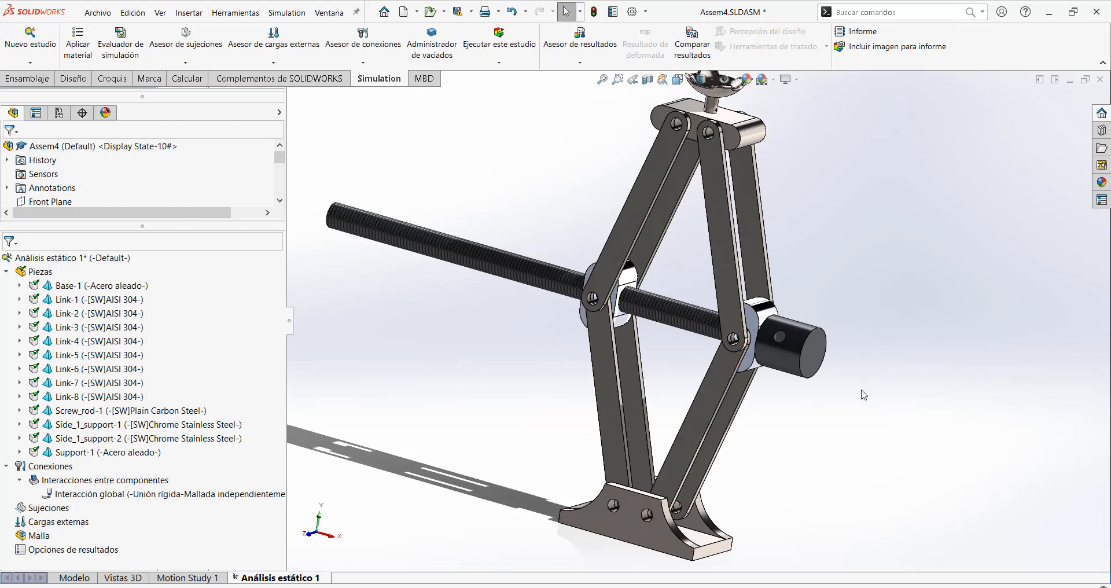
scroll(762, 431, up, 3)
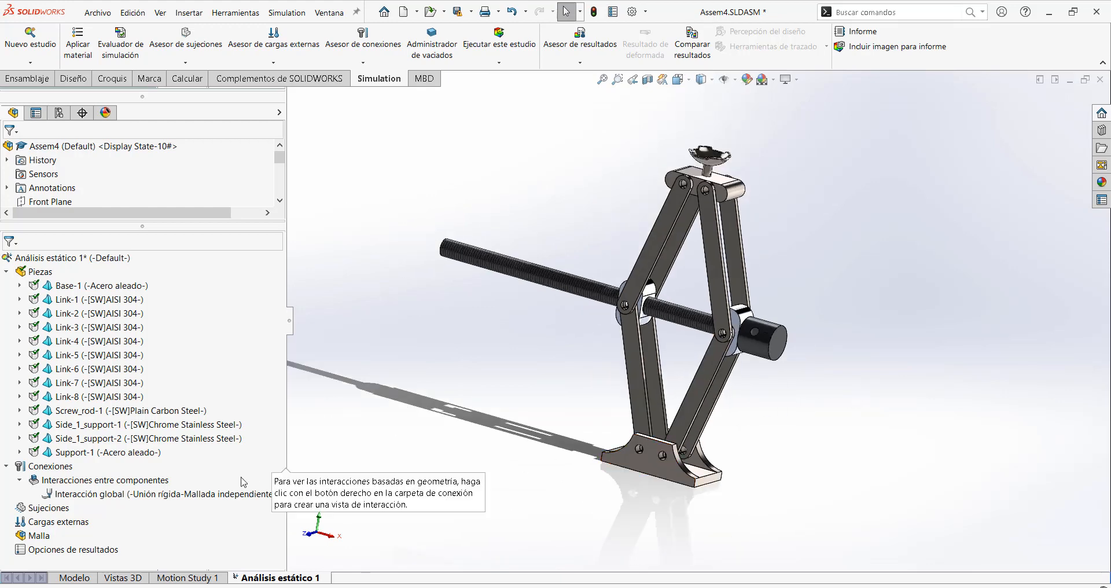
right_click(87, 481)
right_click(61, 466)
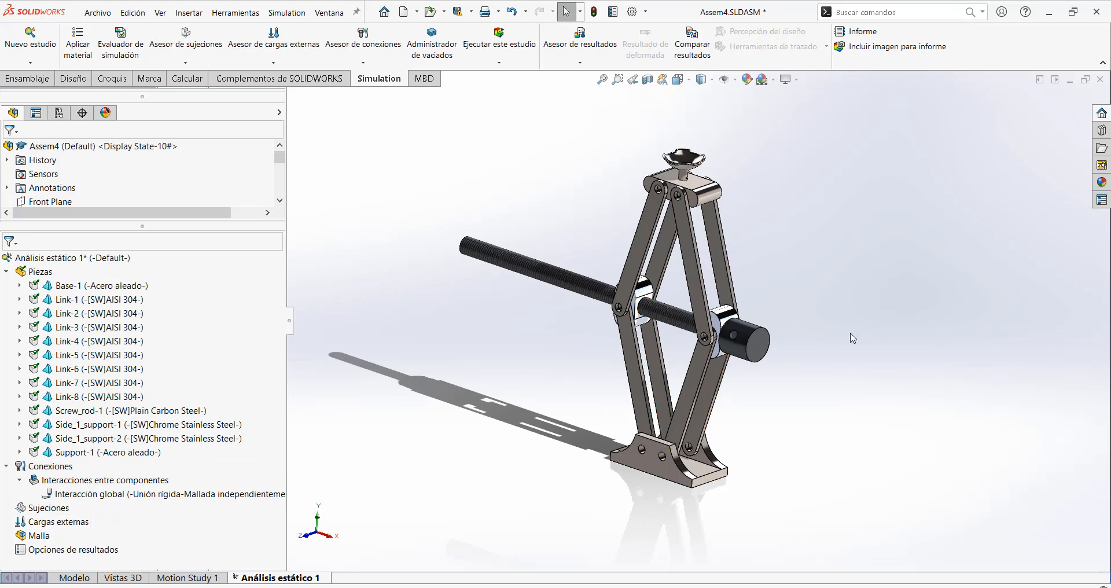
- Inspect the underside of the base up close as the resting face of the jack
middle_drag(825, 341, 811, 324)
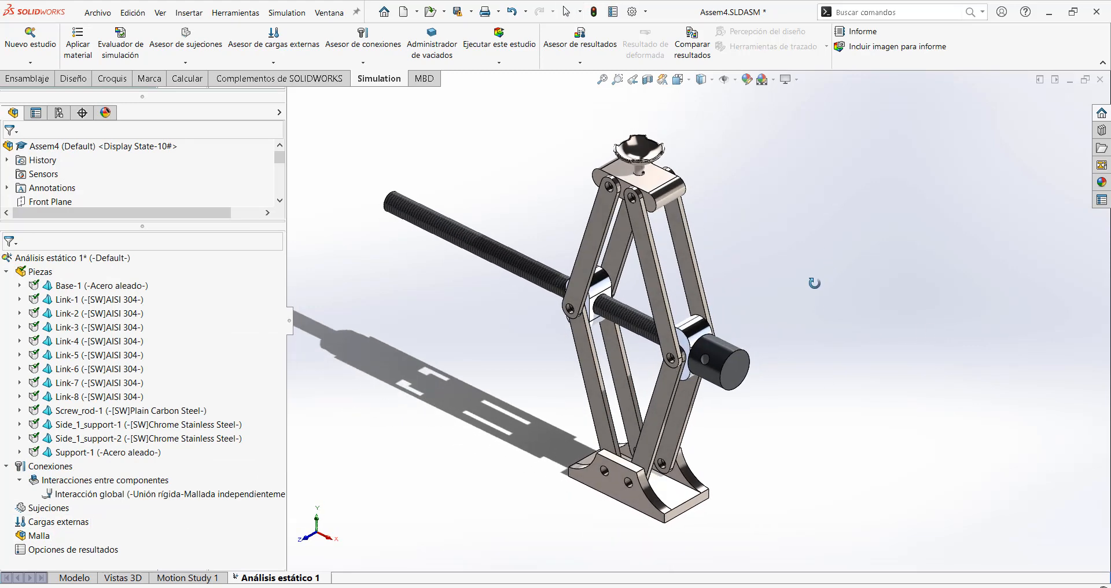
middle_drag(791, 400, 837, 461)
scroll(732, 448, down, 5)
scroll(732, 448, down, 3)
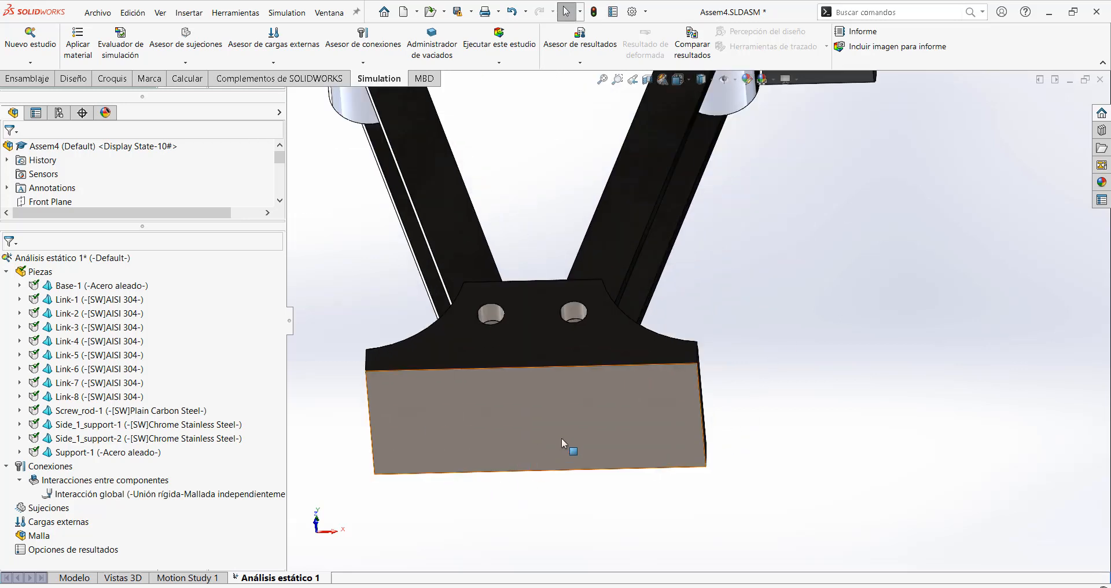
click(545, 400)
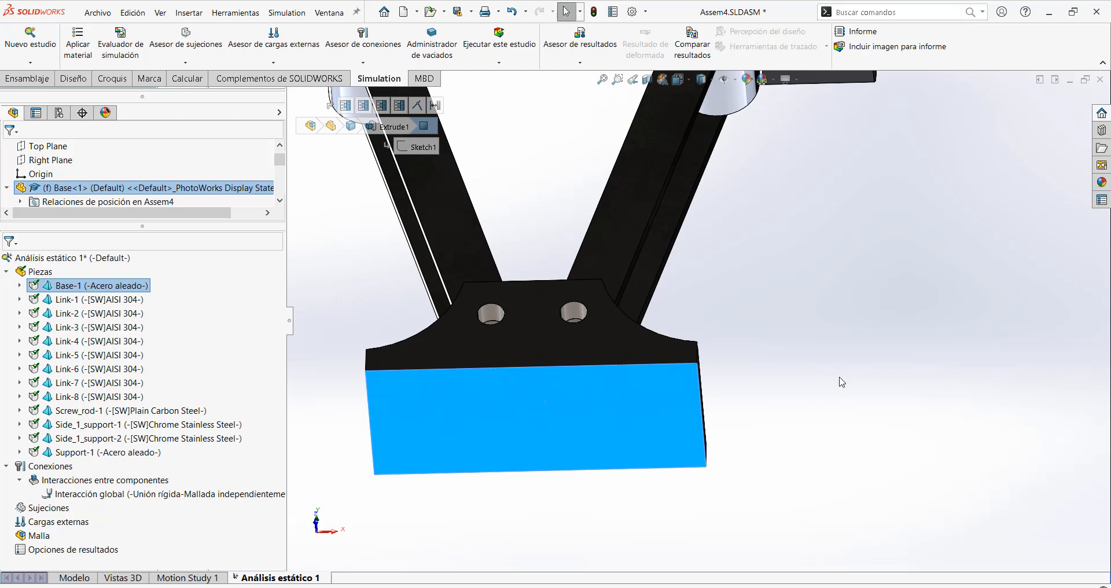
scroll(748, 348, up, 3)
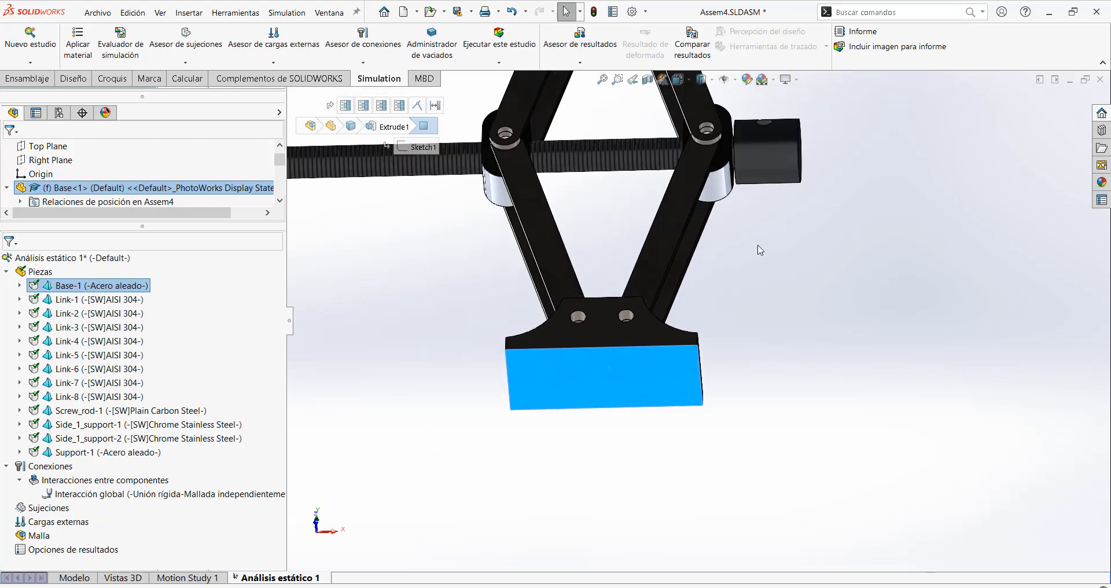
middle_drag(759, 248, 727, 421)
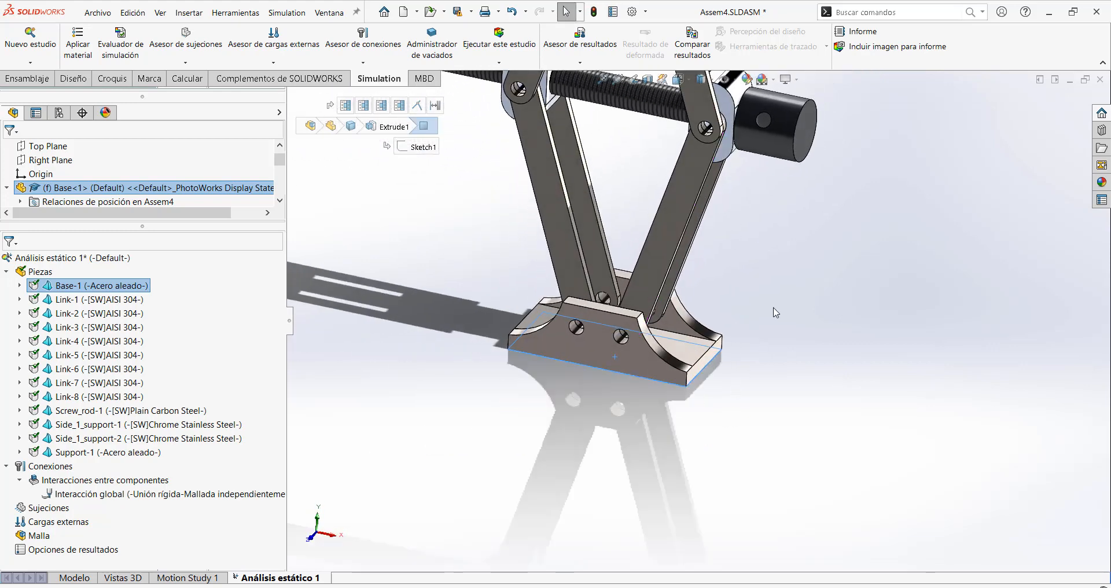
scroll(775, 313, up, 2)
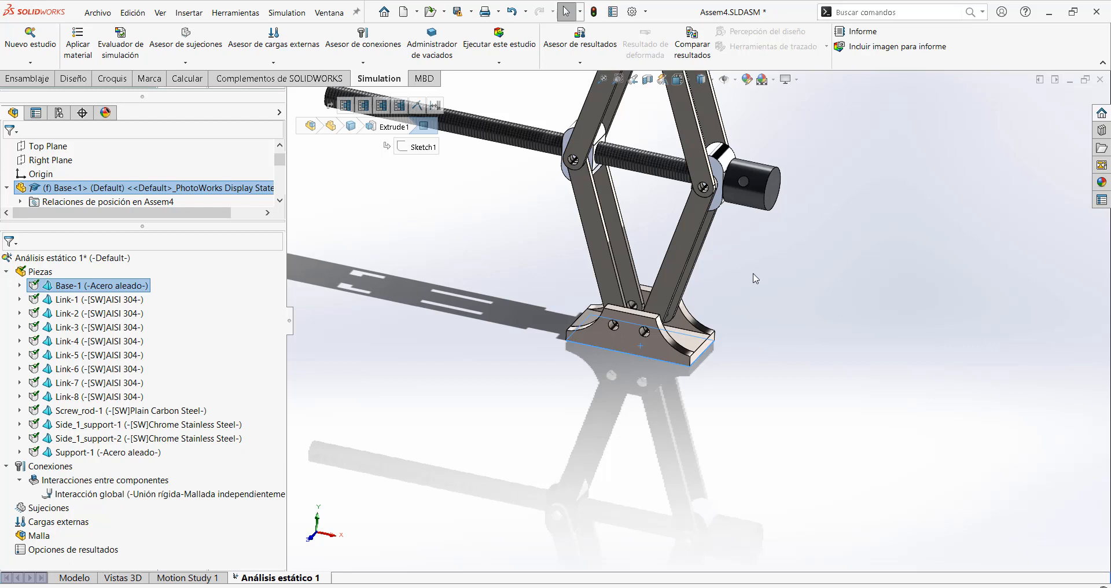
click(515, 359)
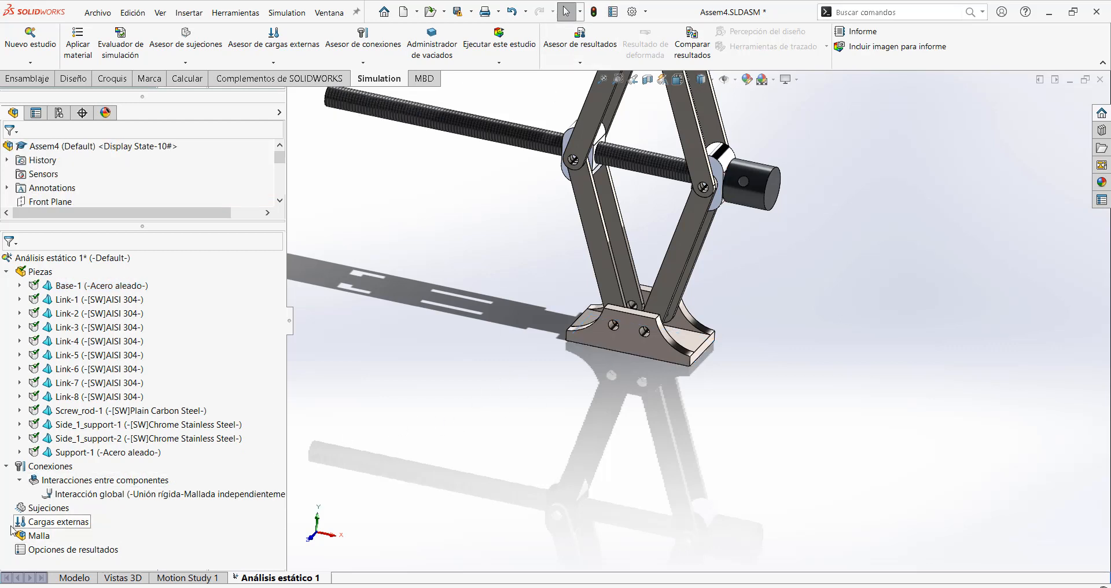
- Apply a fixed geometry fixture (Geometría fija) to the bottom face of Base-1
right_click(43, 510)
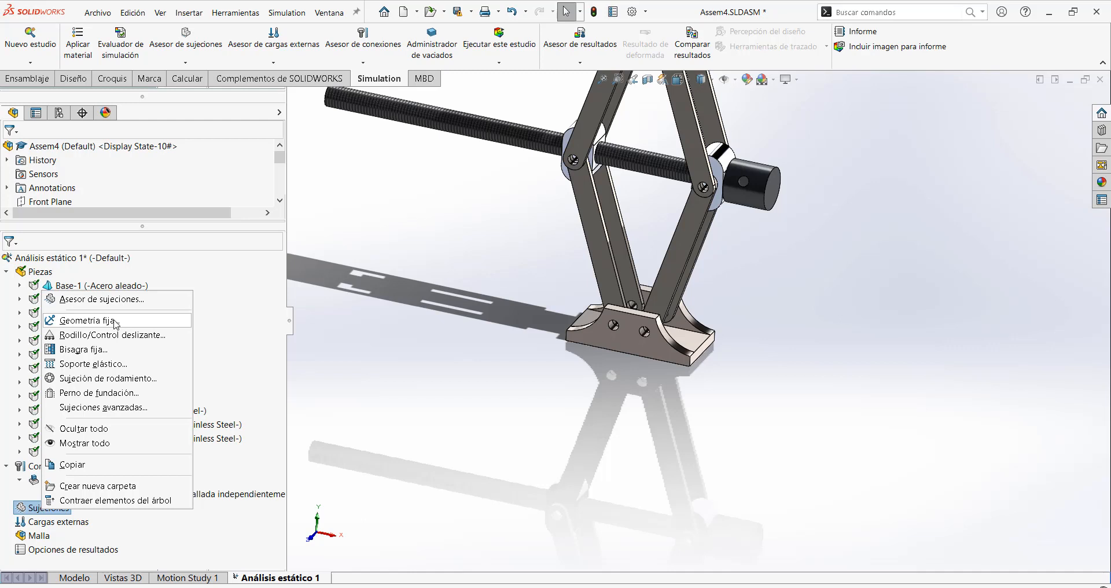
click(114, 321)
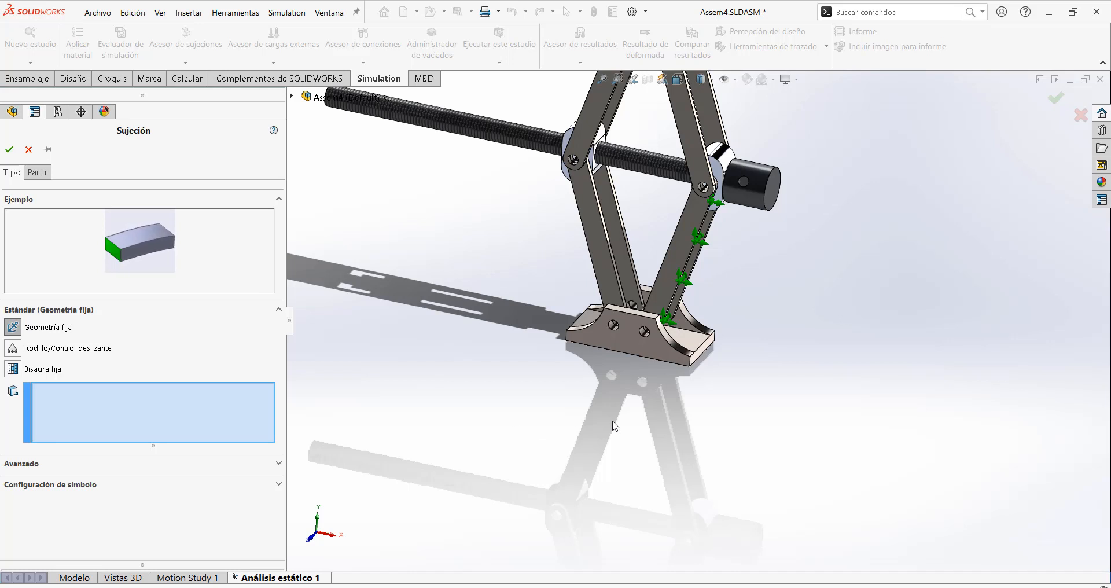
middle_drag(550, 451, 584, 255)
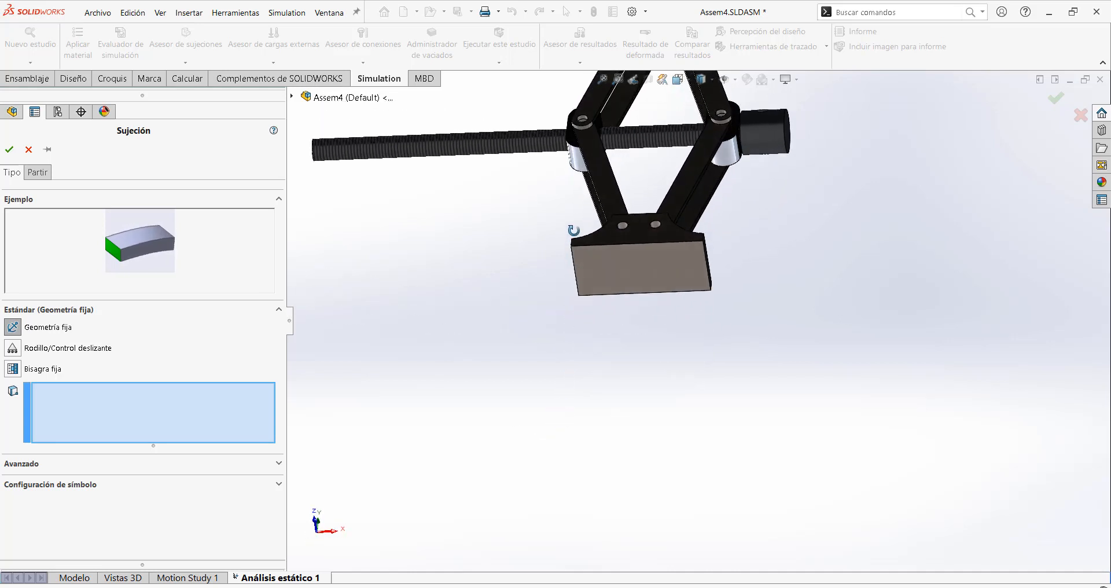
click(665, 277)
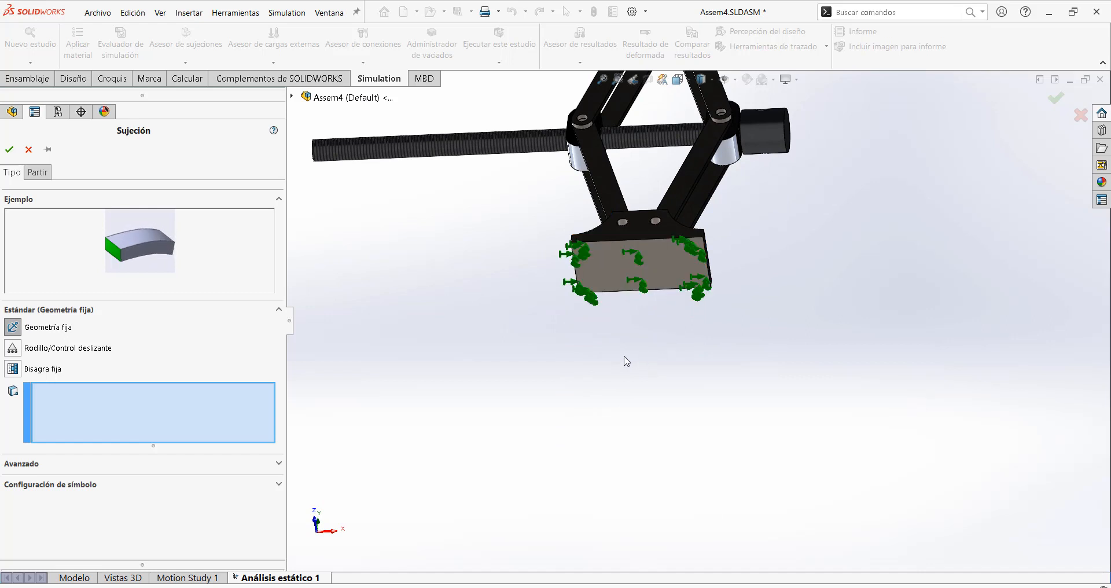
scroll(644, 240, down, 5)
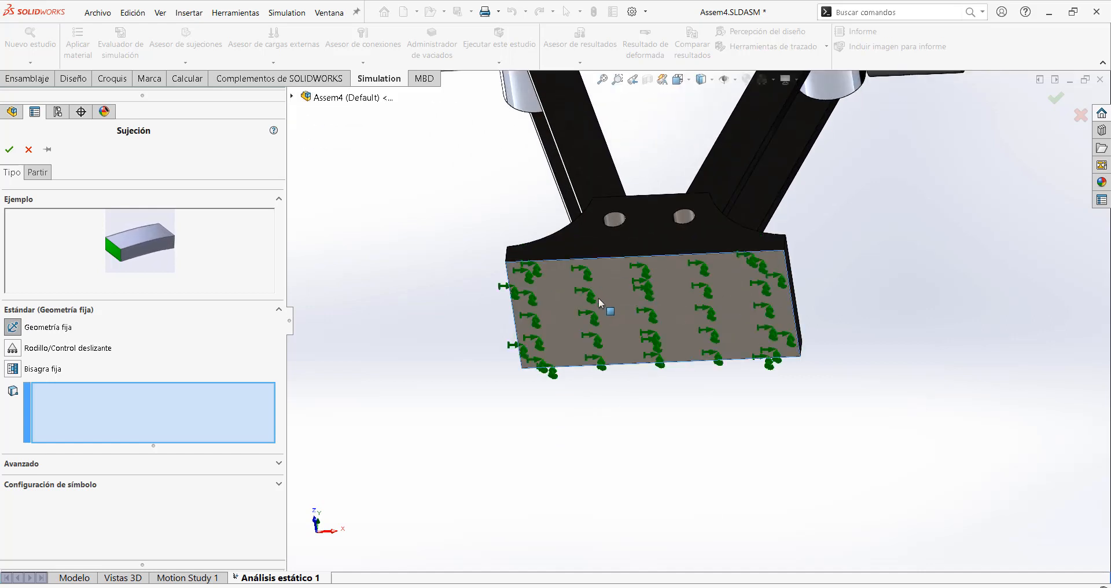
click(634, 335)
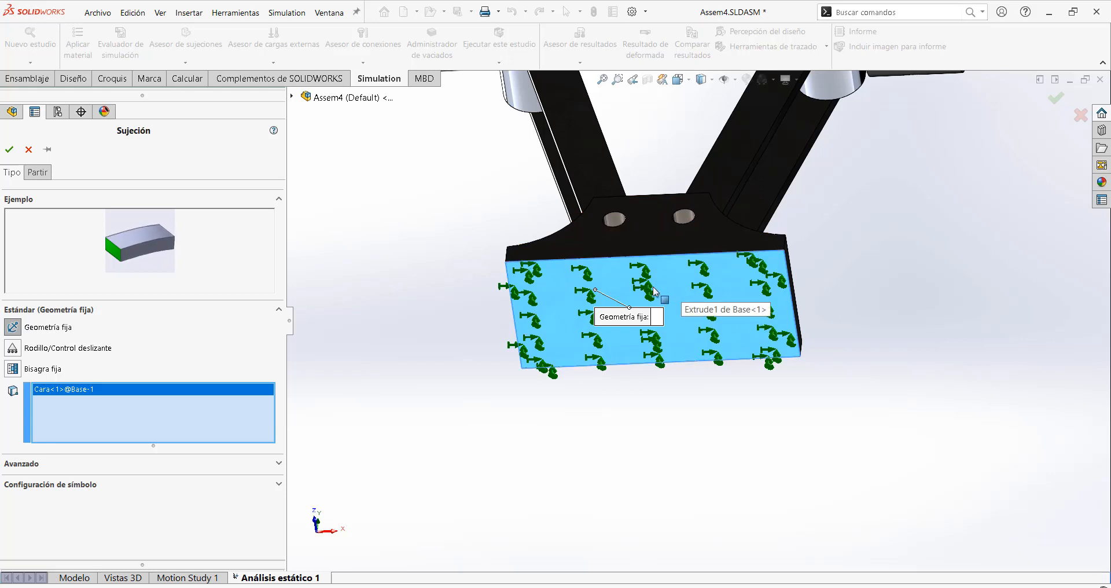
click(8, 149)
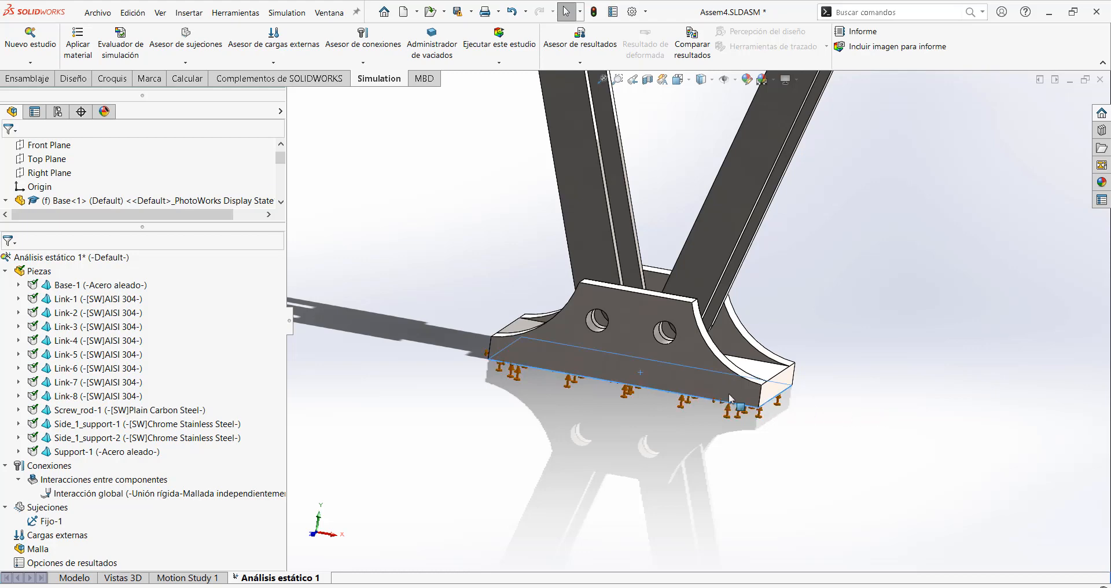
scroll(586, 230, up, 5)
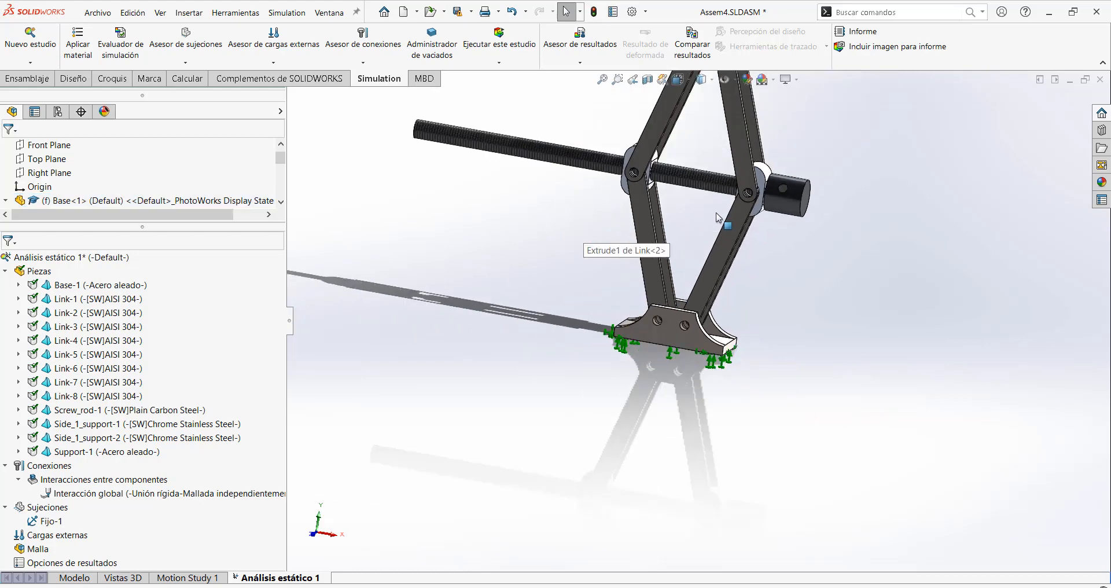
scroll(718, 217, up, 4)
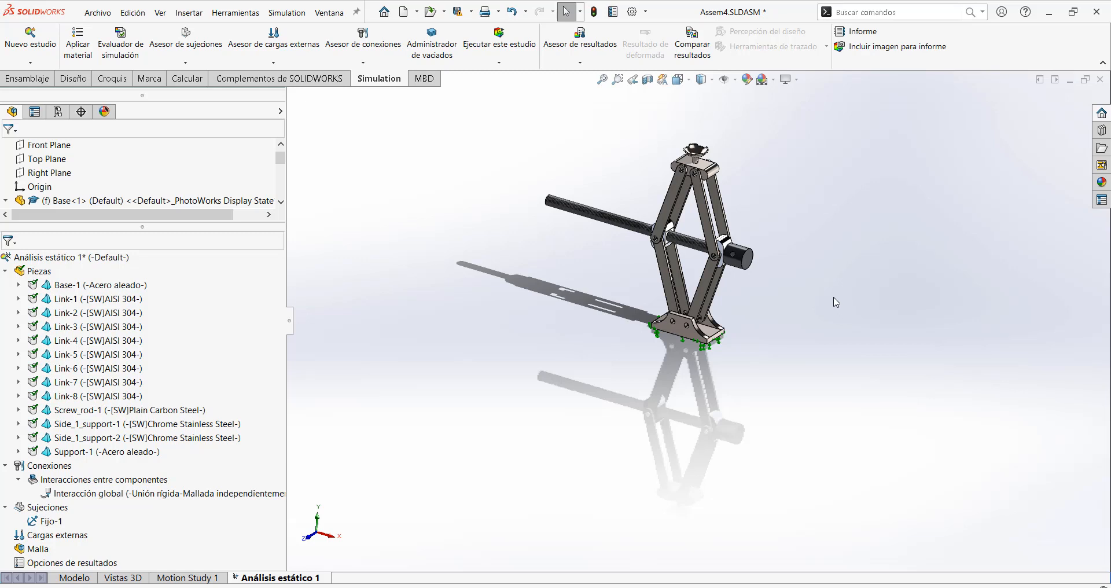
- Switch to Calculator, multiply 2500 by 9.8 to get the load force, and close the calculator
key(alt+Tab)
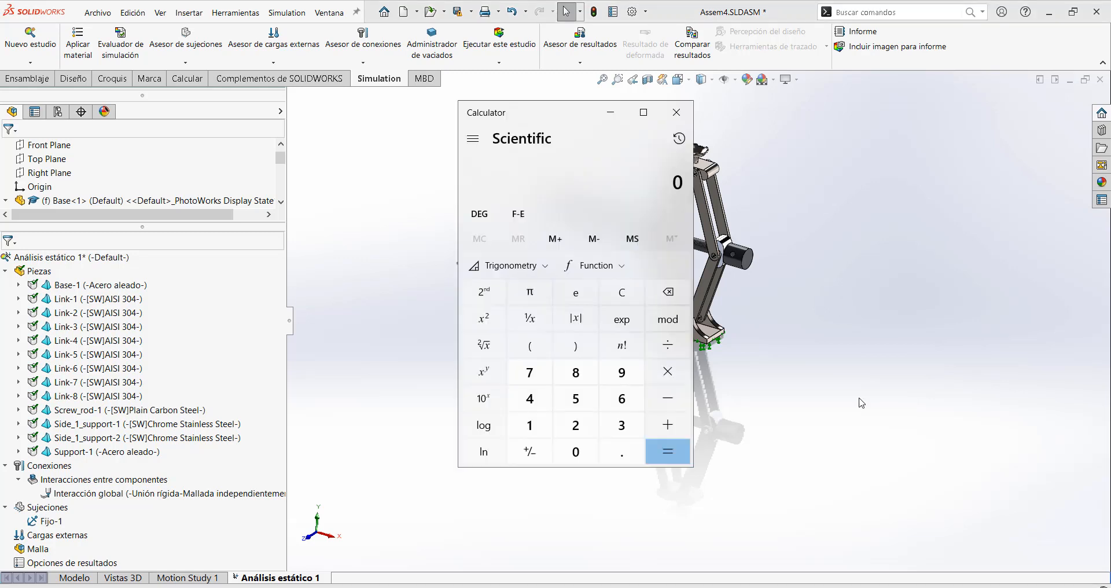
click(580, 426)
click(578, 400)
click(583, 446)
click(584, 447)
click(669, 377)
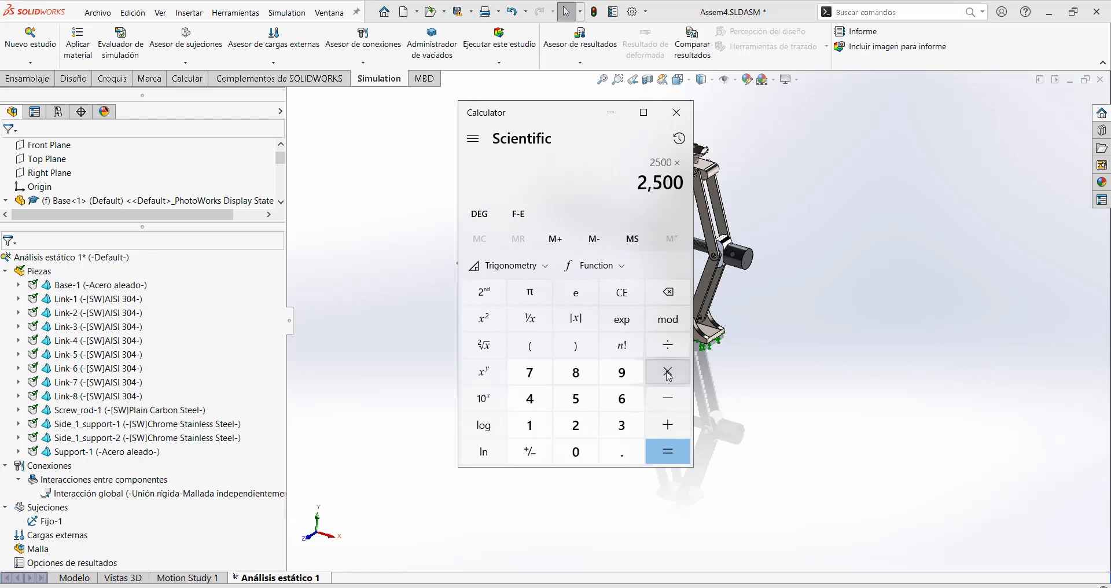
click(624, 378)
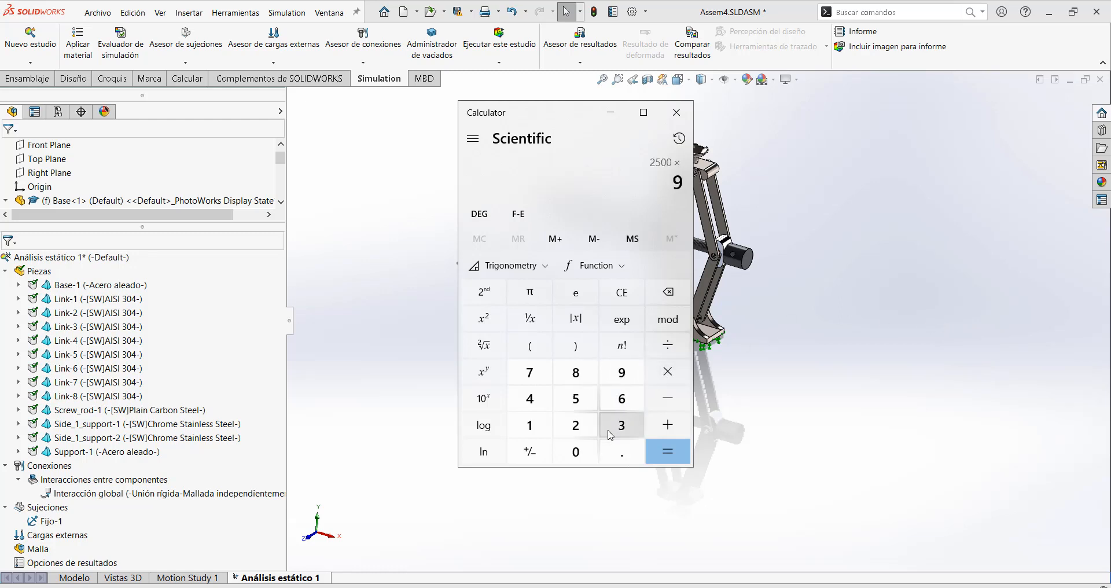
click(619, 454)
click(581, 380)
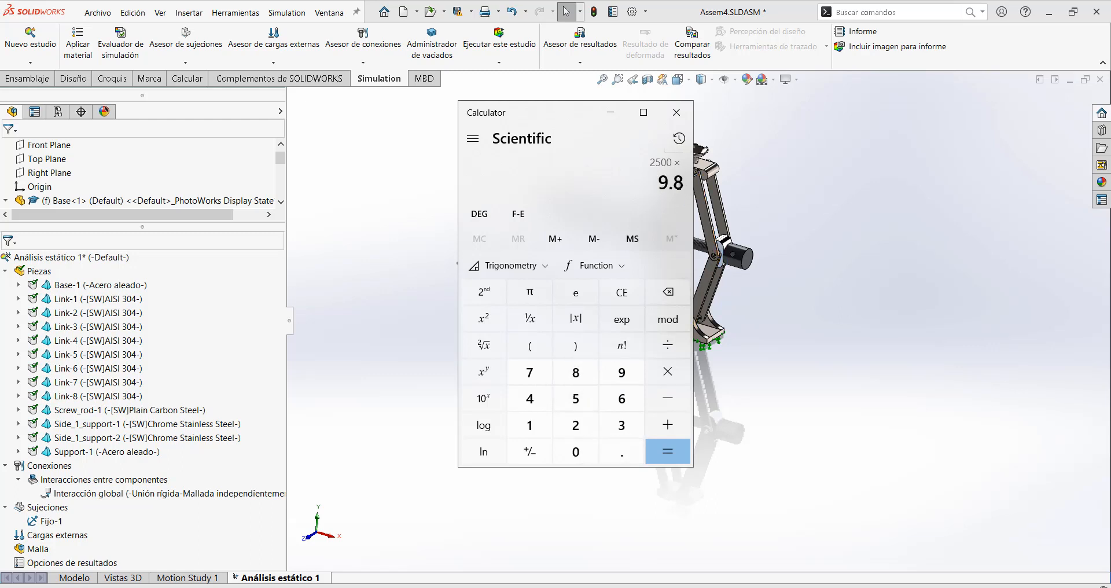
click(659, 447)
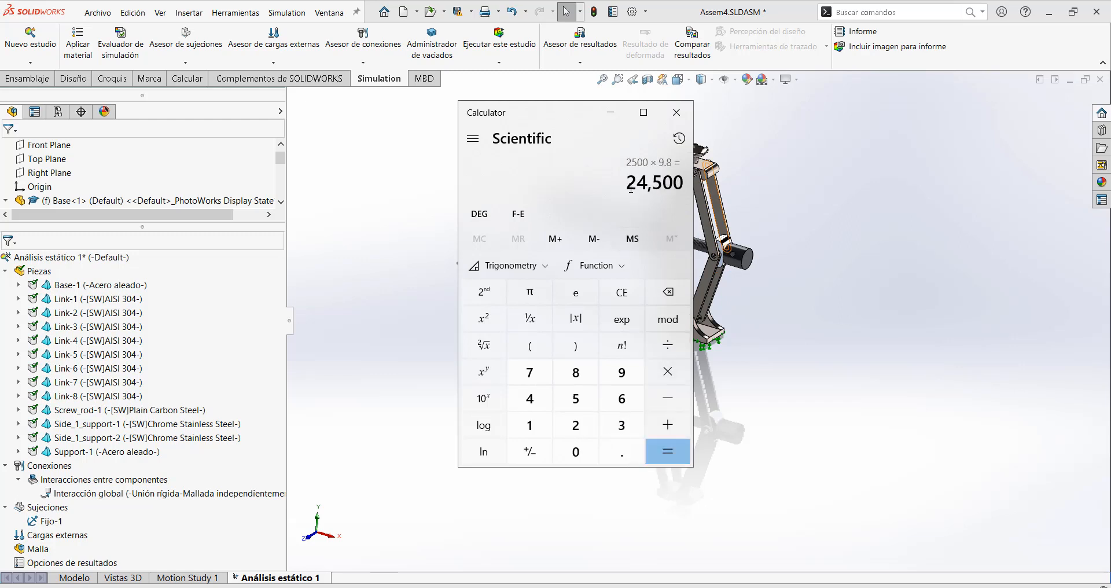
drag(626, 184, 685, 184)
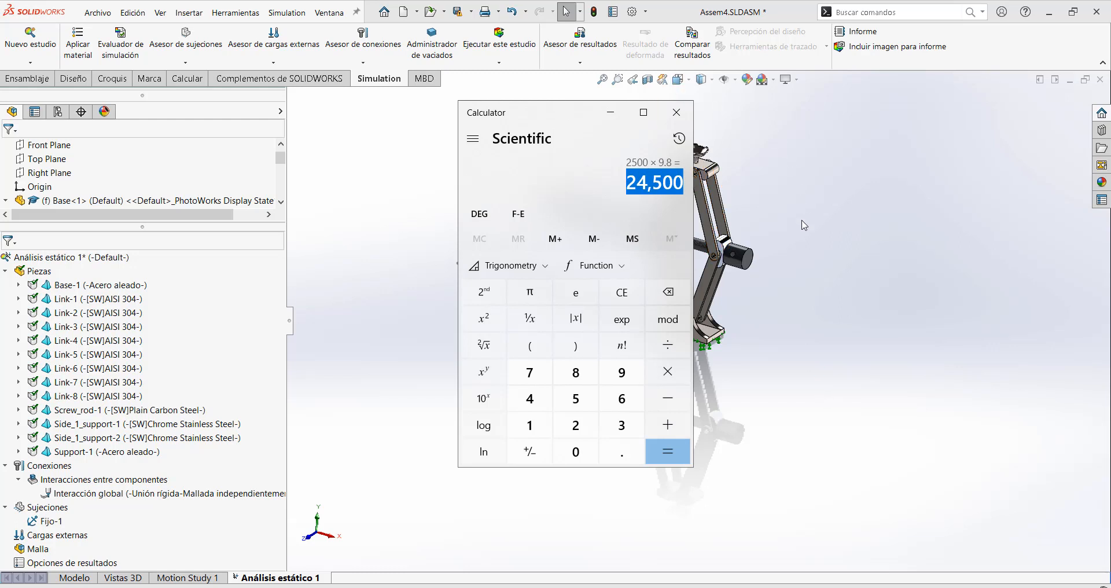
click(664, 169)
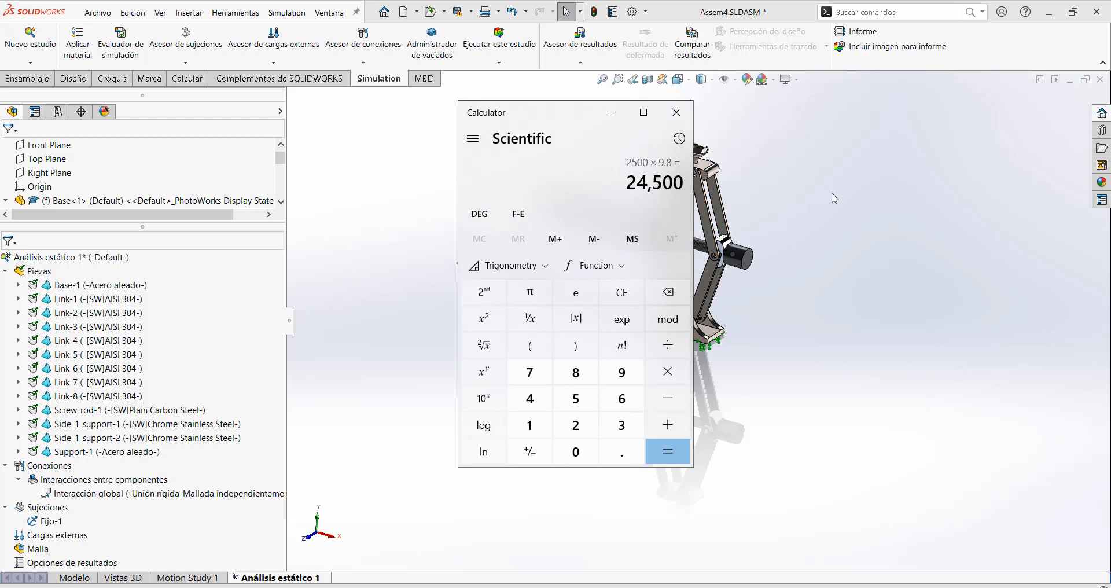
click(685, 118)
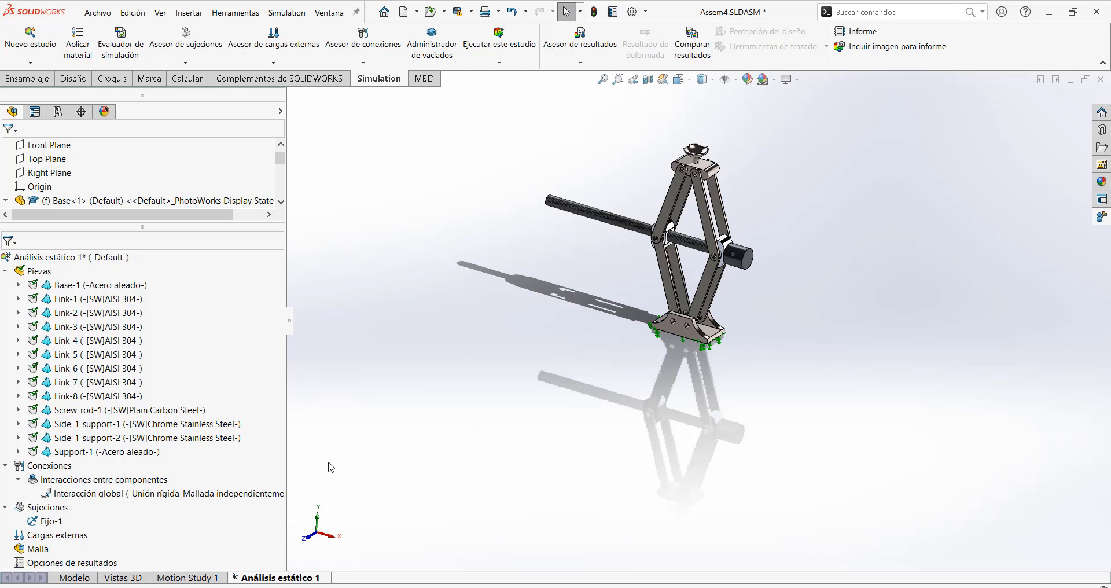
- Start a normal force load (Fuerza) and select the concave inner face of the support cup on Support-1
click(51, 520)
click(75, 537)
right_click(76, 538)
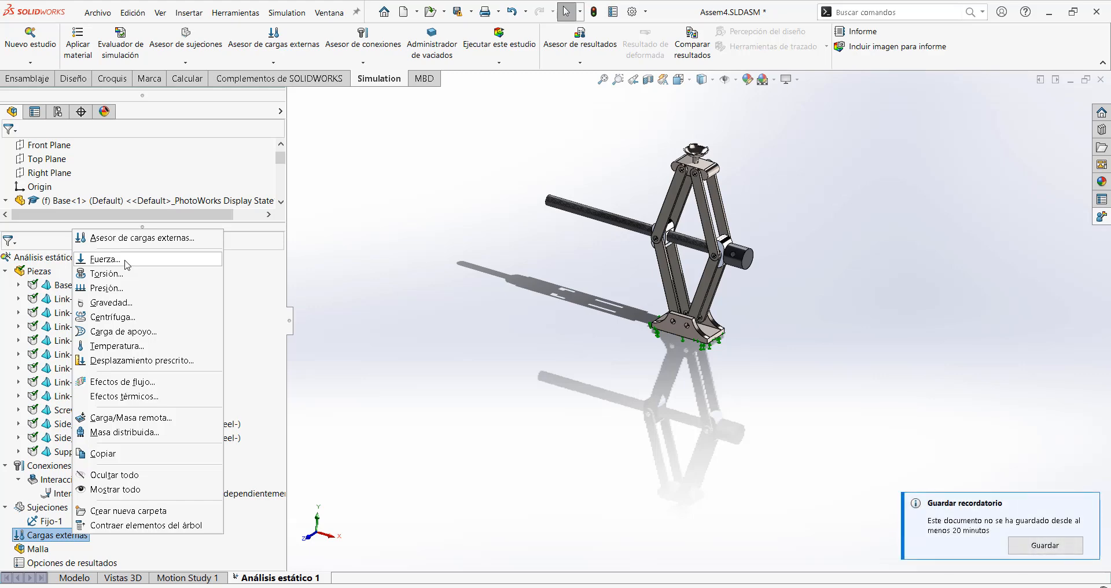
click(127, 264)
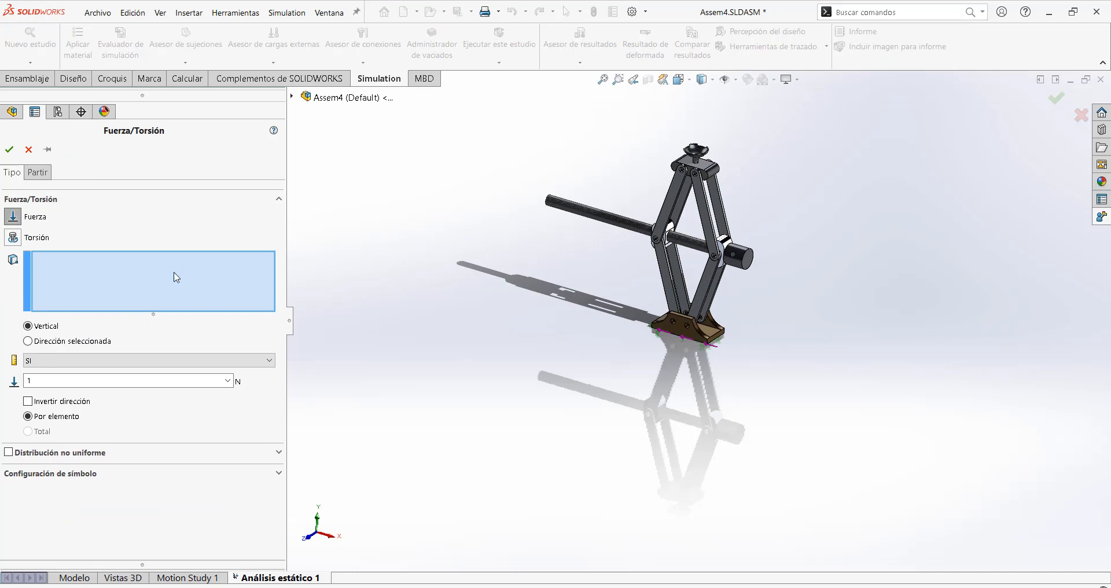
scroll(718, 139, down, 3)
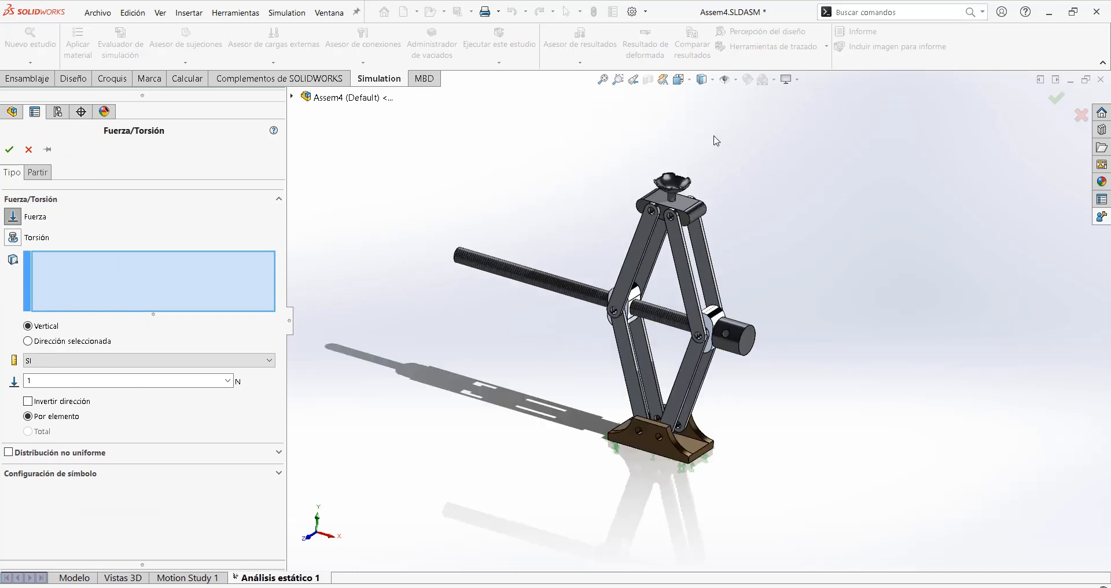
scroll(705, 153, down, 8)
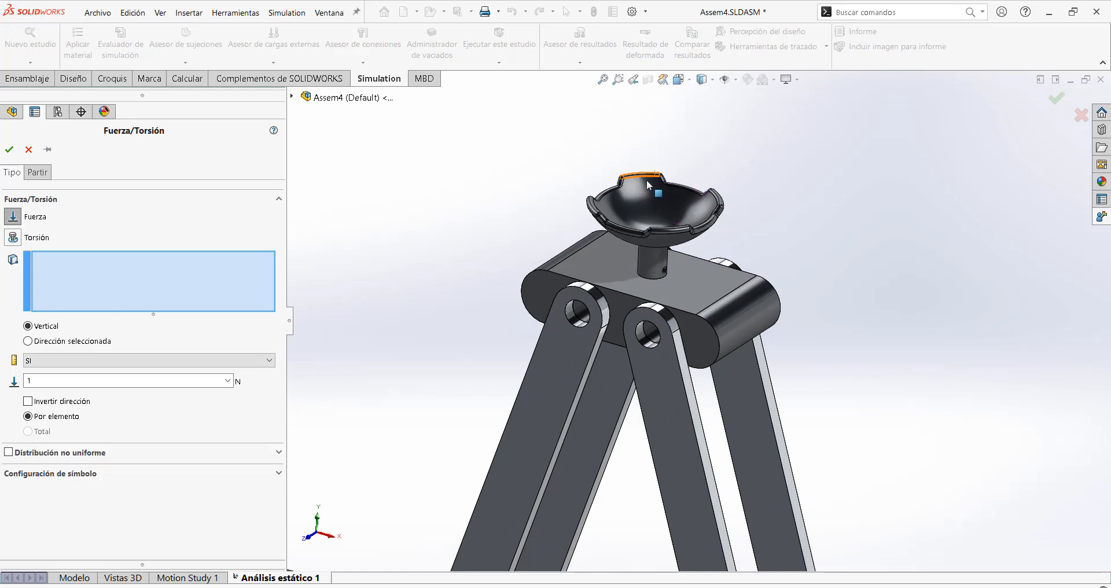
click(636, 200)
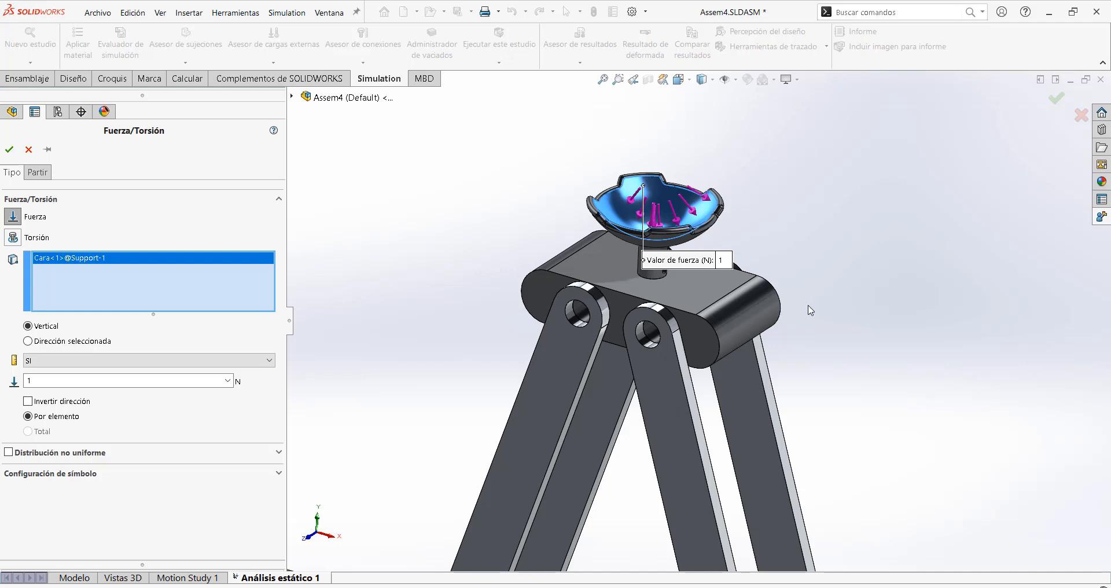
scroll(632, 178, down, 2)
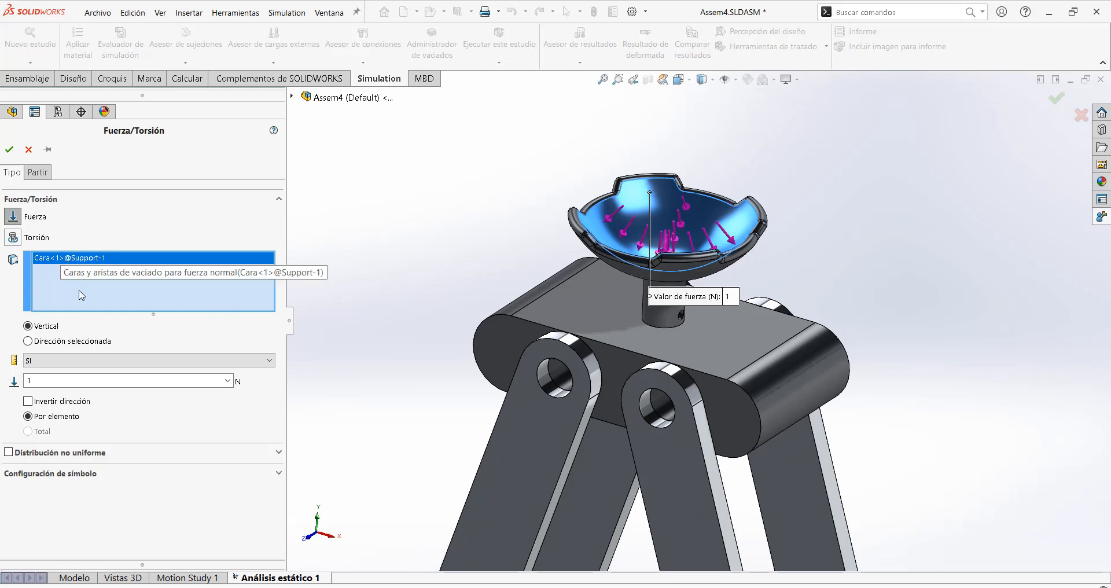
- Set the force to 24500 N in SI units, acting into the cup face without inverted direction, and accept the load
click(247, 361)
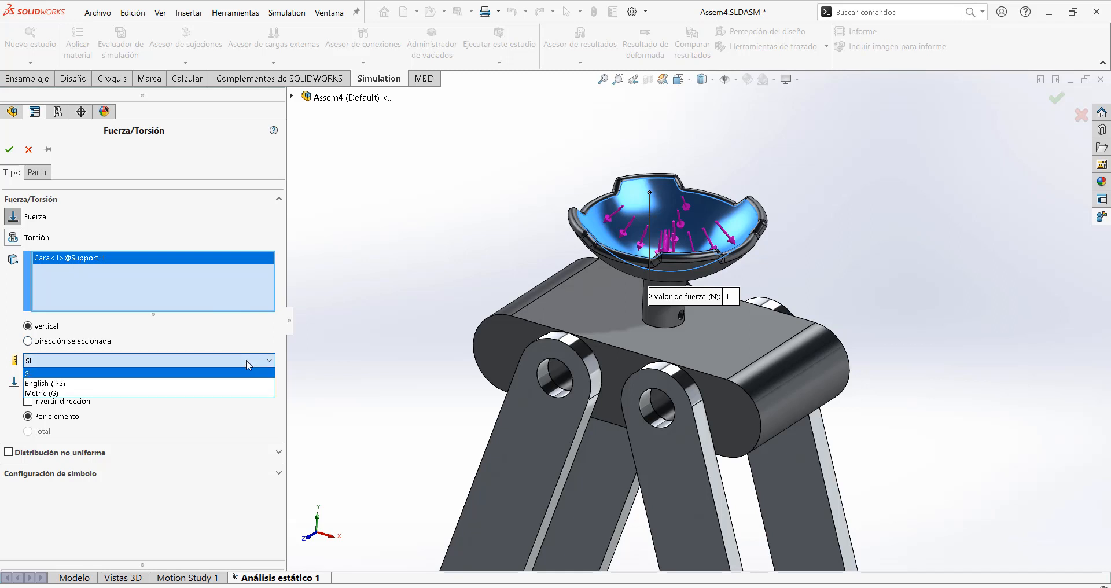
click(180, 373)
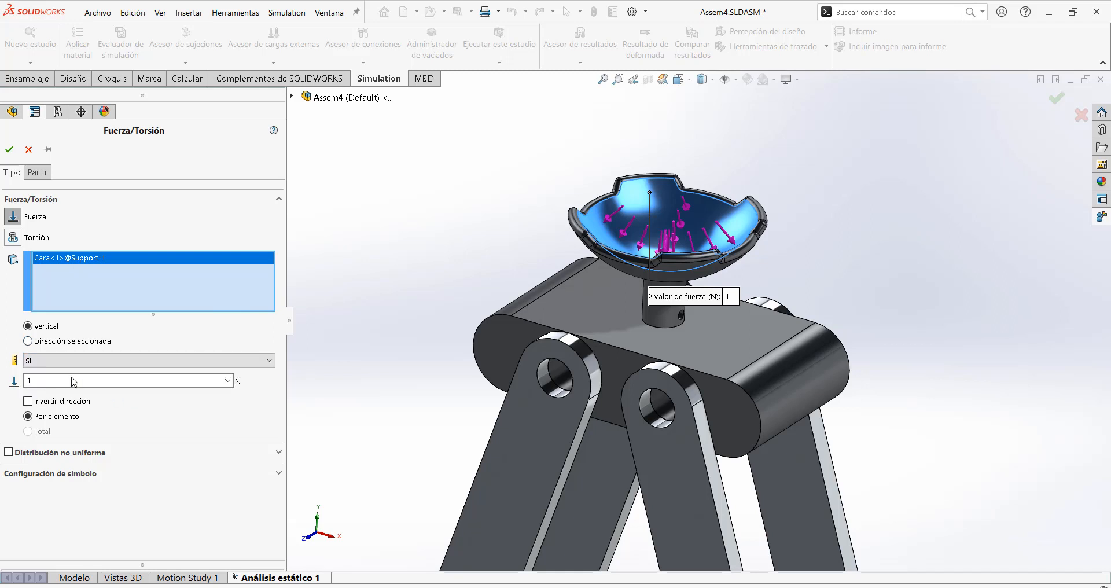
click(63, 379)
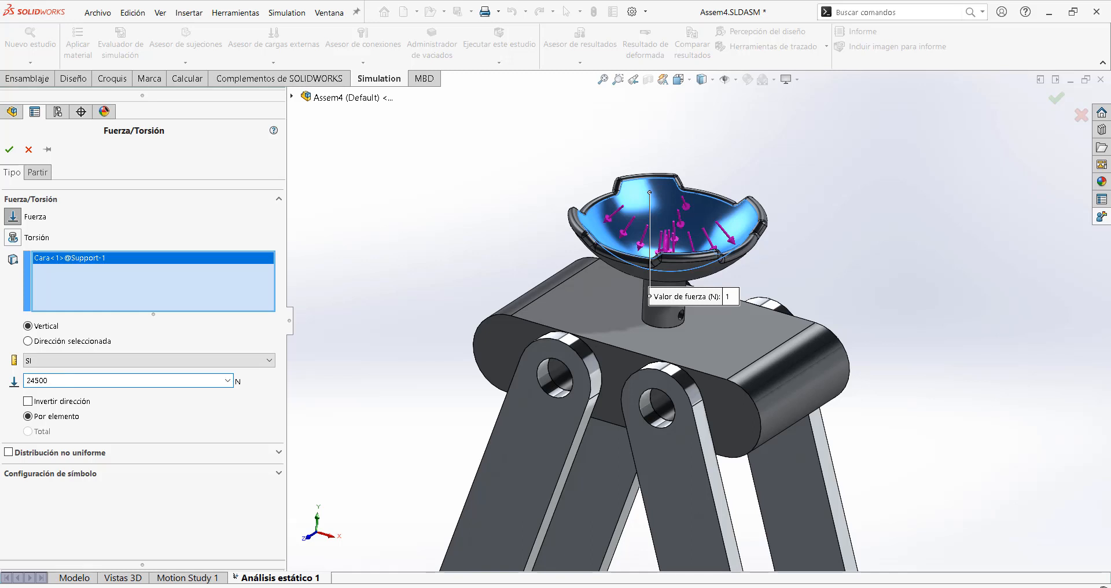
click(126, 401)
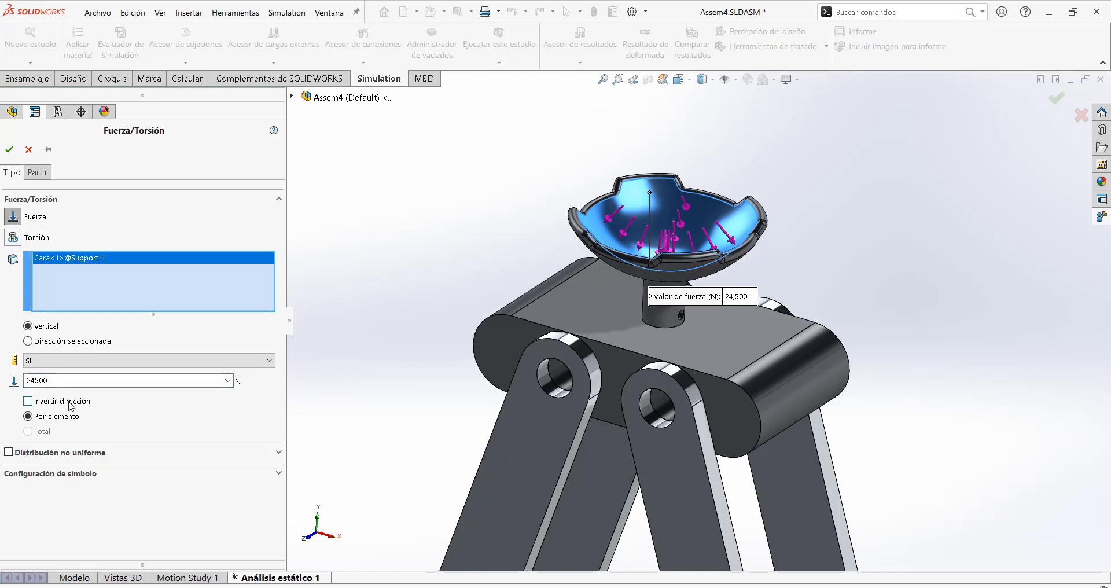
click(35, 404)
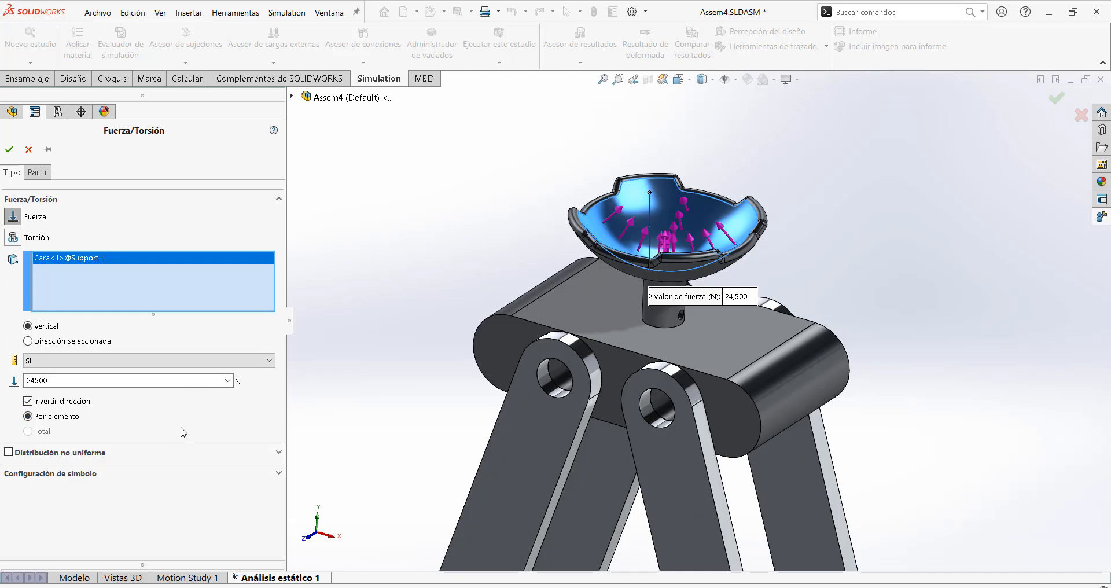
click(35, 405)
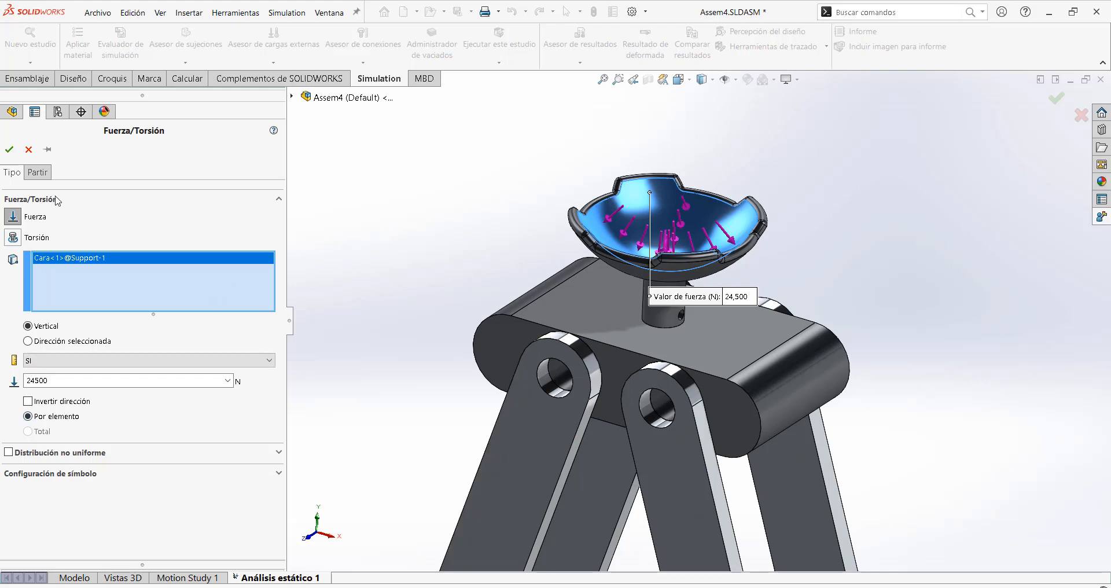
click(10, 149)
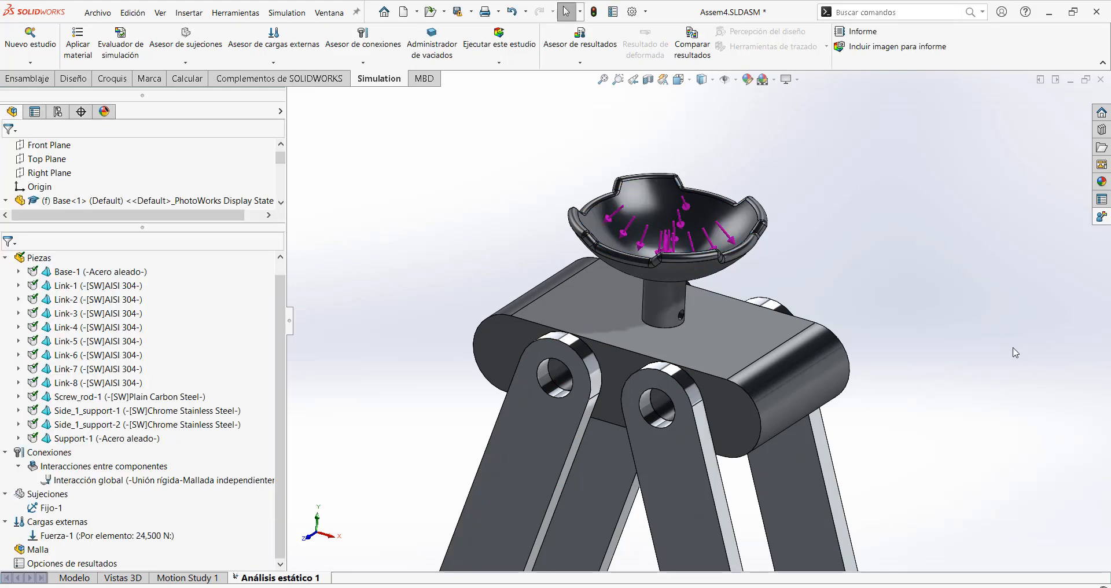
- Examine the joints between the links, side supports and screw rod, and review the connection types available for the study
scroll(924, 438, up, 6)
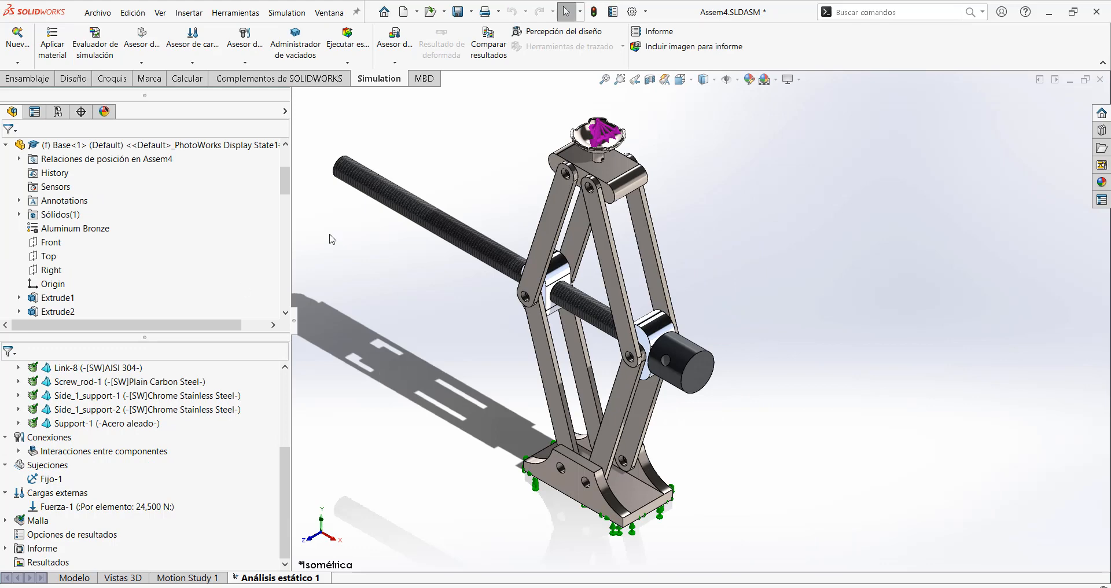
scroll(627, 356, down, 6)
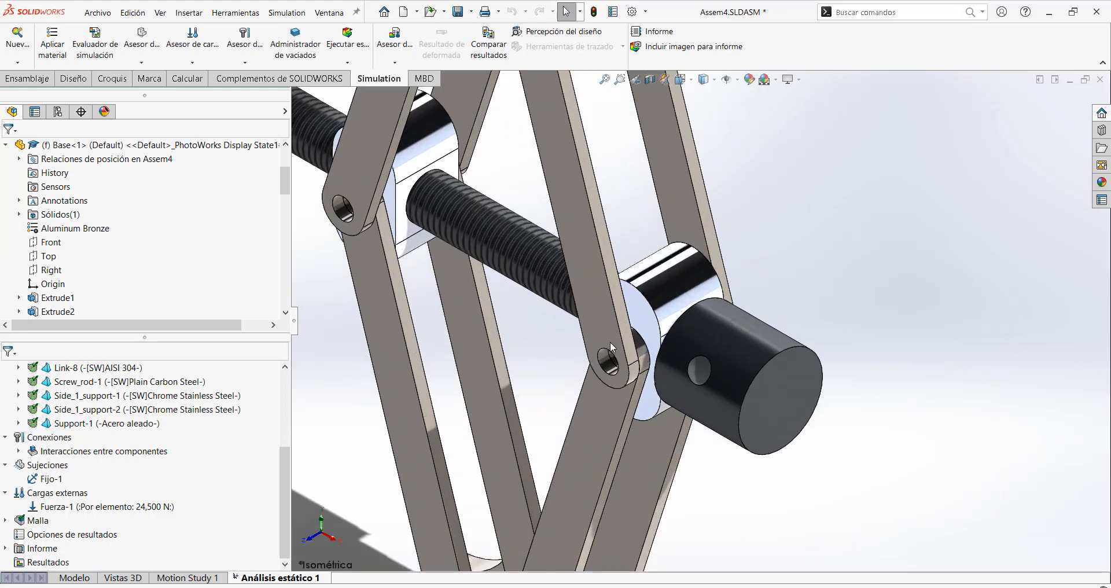
key(z)
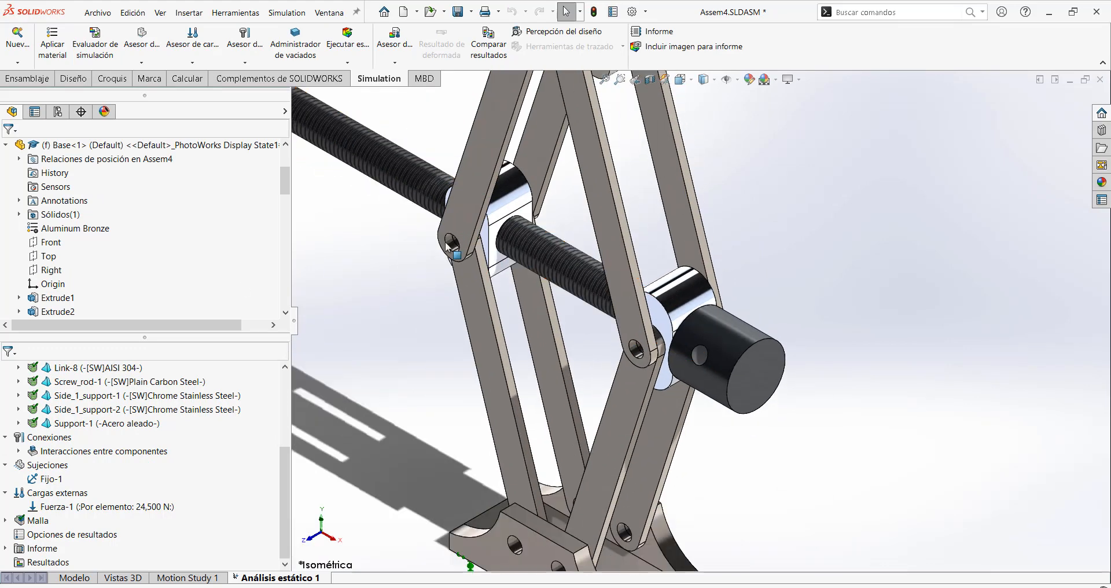
key(z)
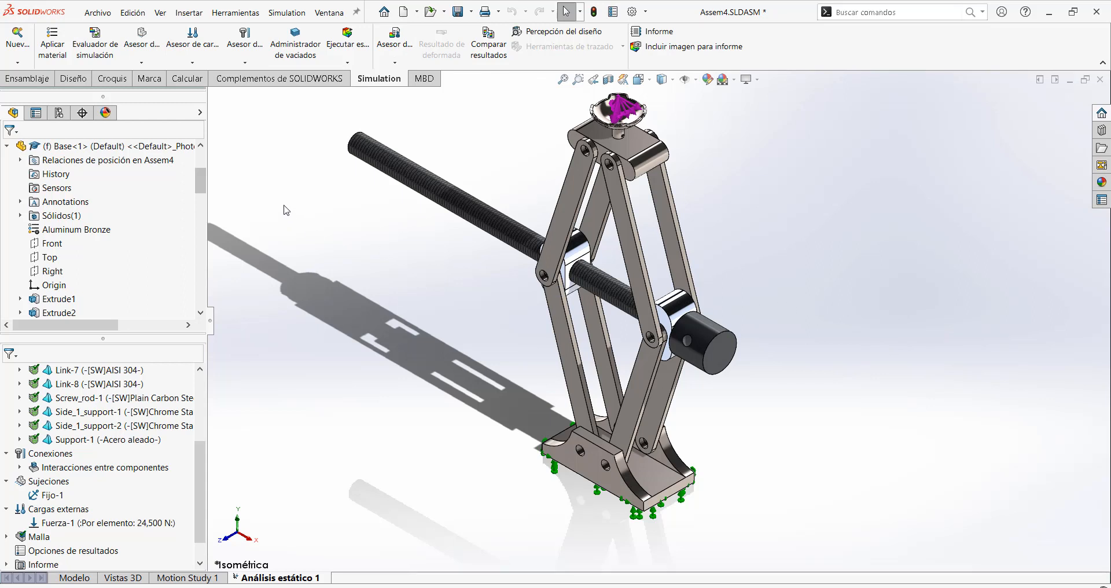
click(245, 62)
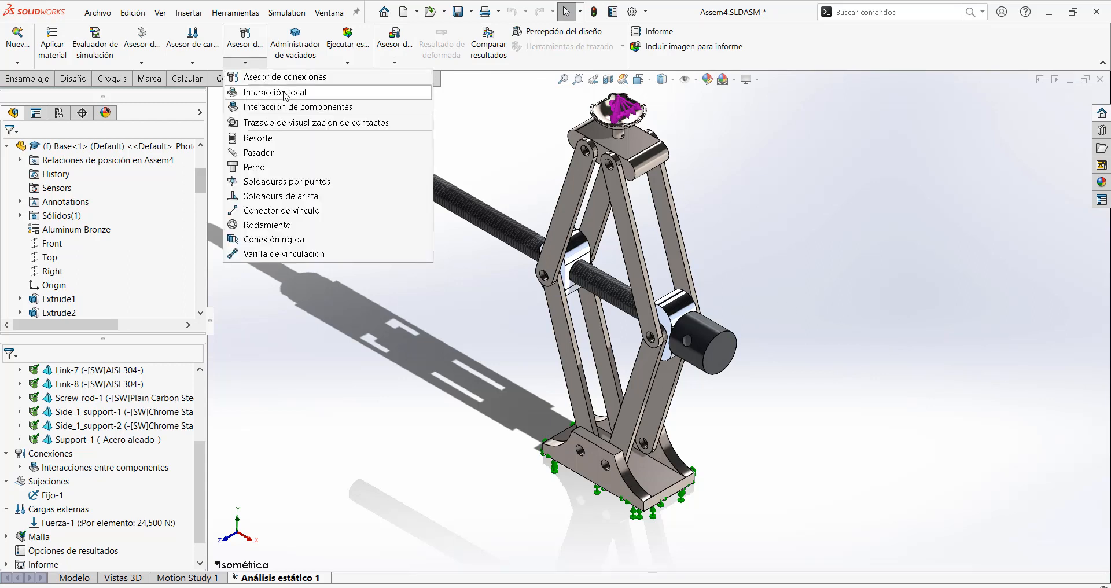
click(254, 56)
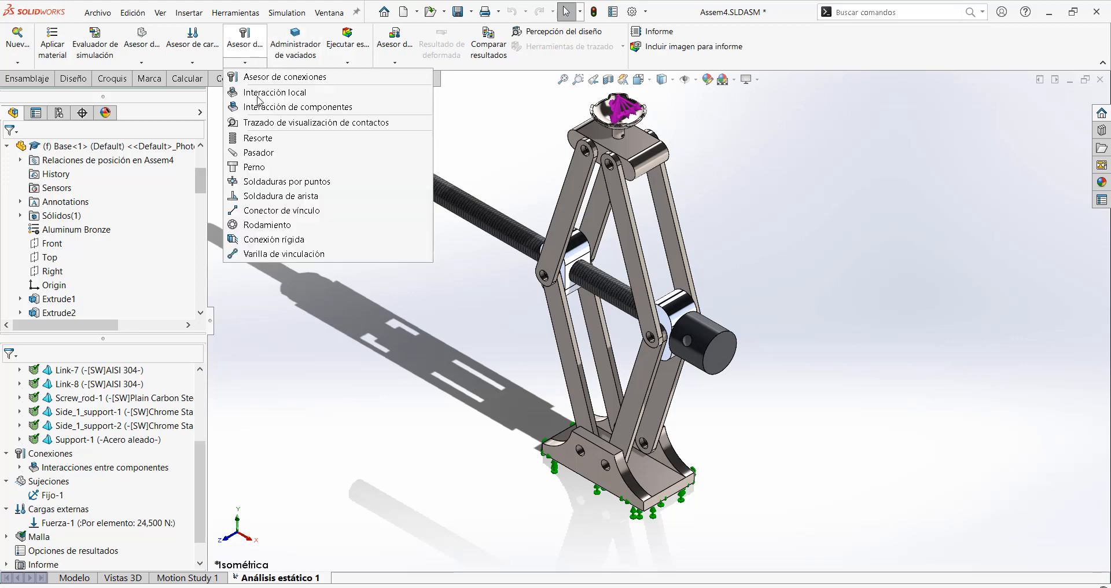
click(332, 417)
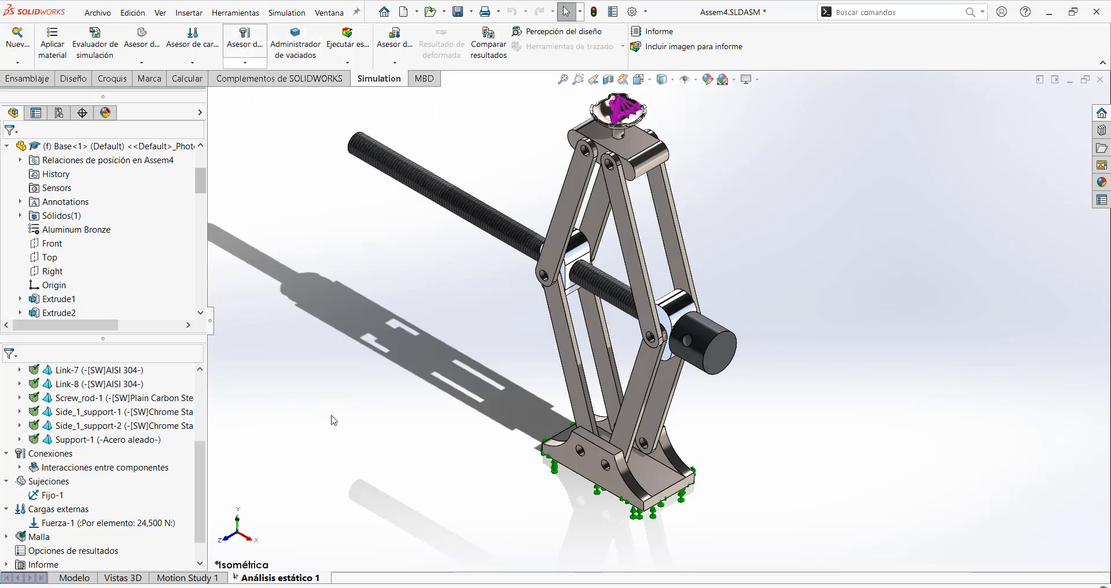
right_click(50, 453)
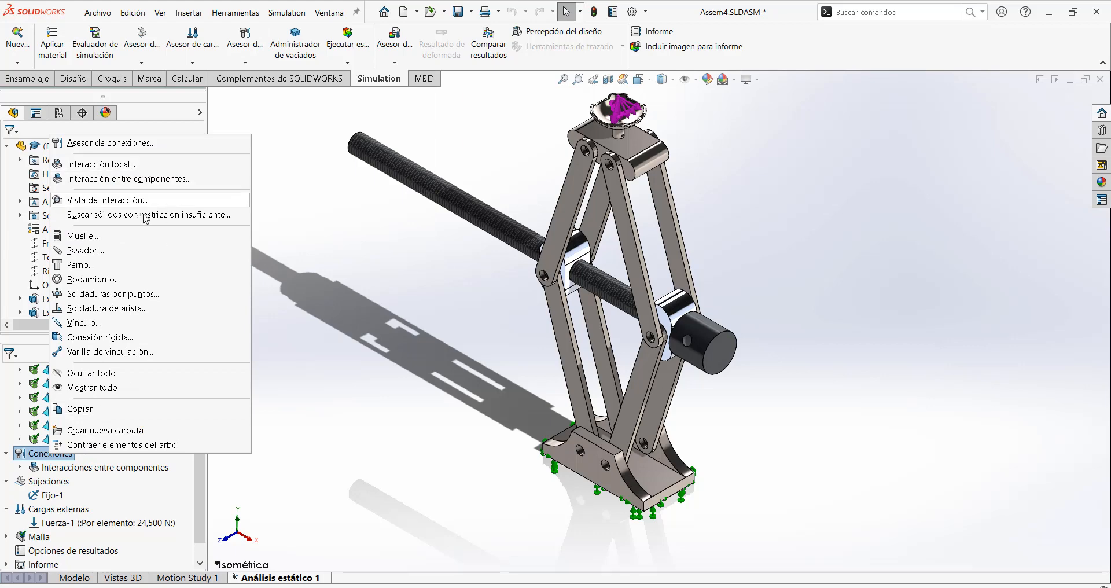
click(281, 371)
- Start a new pin connector (Pasador) for the study, keeping Pasador as the connector type
click(243, 65)
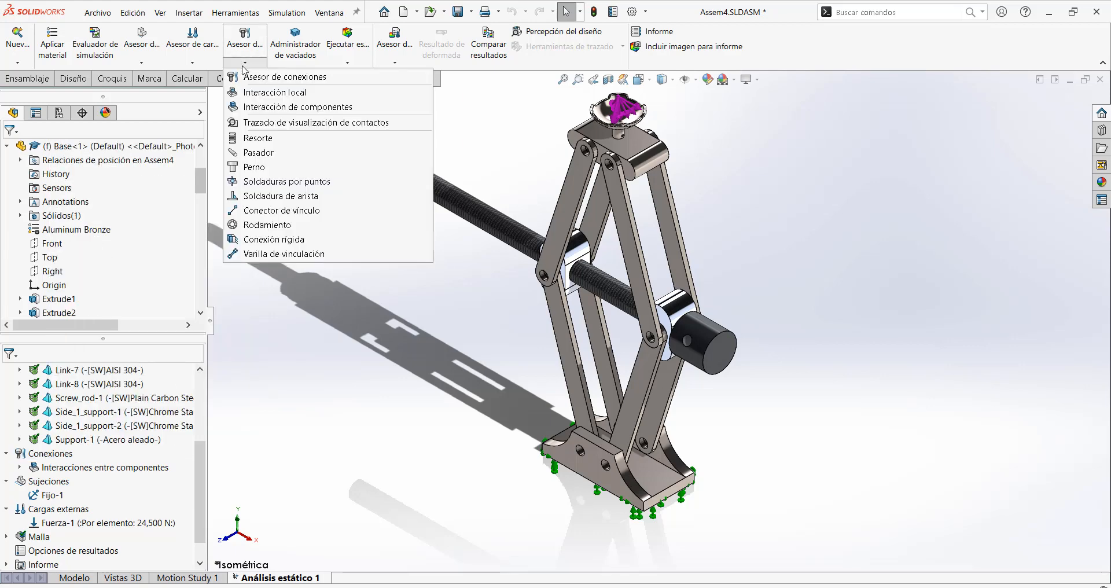
click(272, 153)
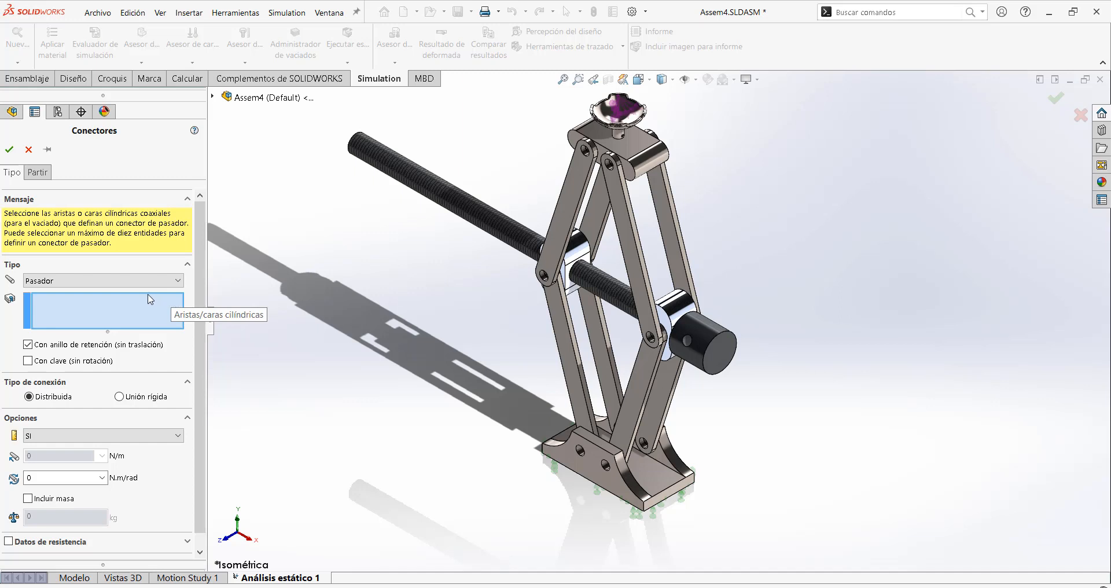
scroll(197, 328, down, 1)
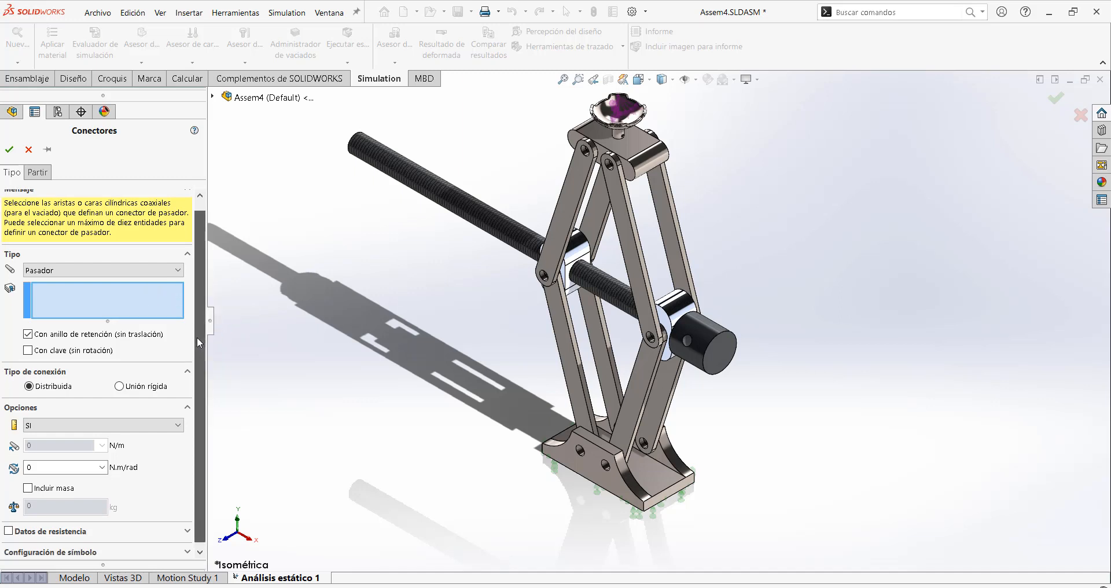
drag(197, 338, 199, 331)
click(177, 277)
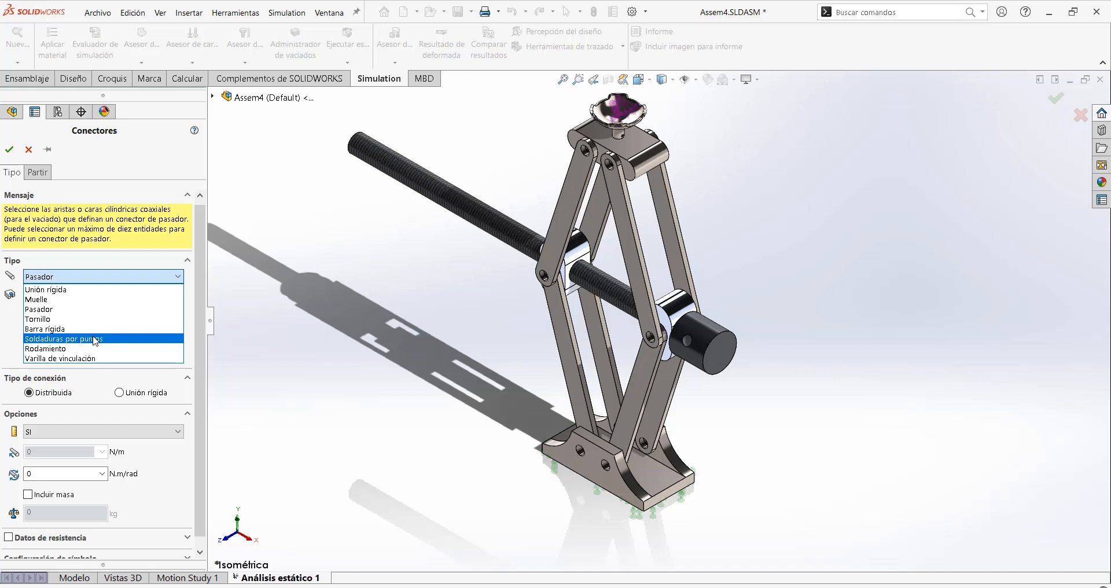
click(85, 309)
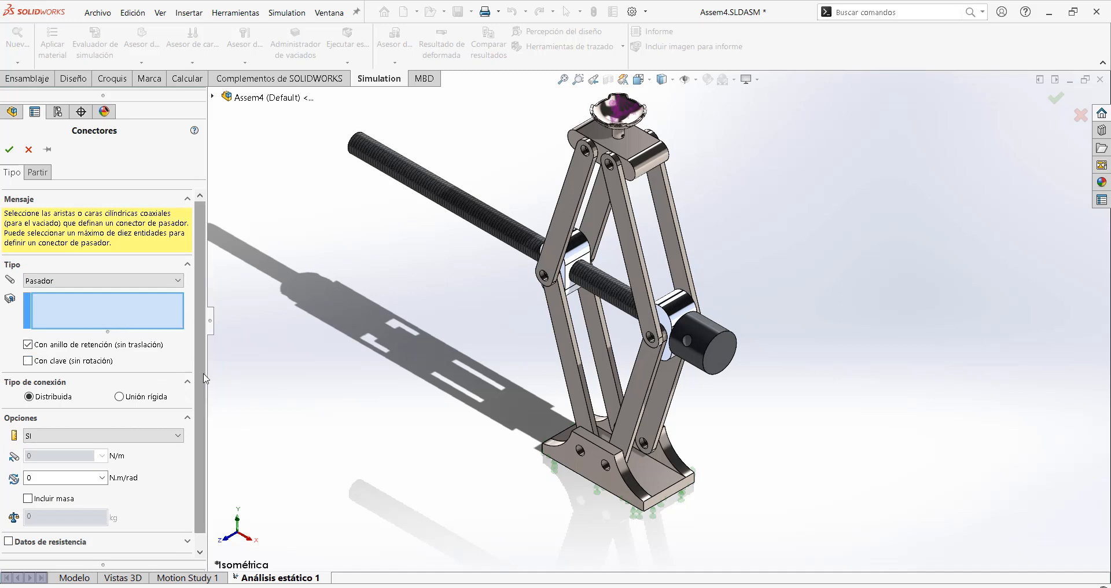
drag(203, 378, 199, 324)
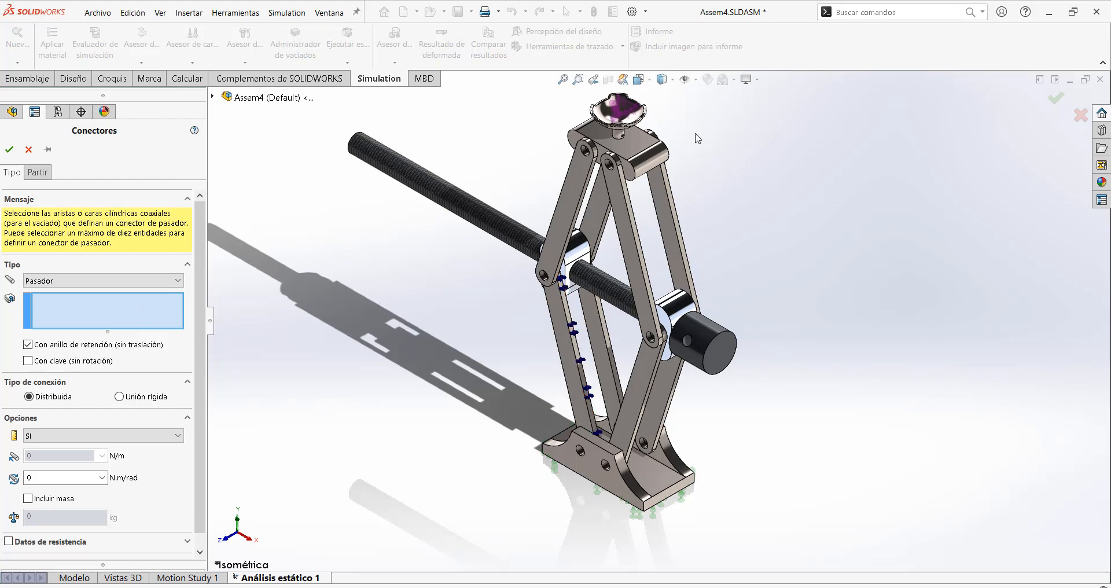
- Select the cylindrical hole face at the upper end of Link-5 as the first pin connector face
scroll(677, 160, down, 10)
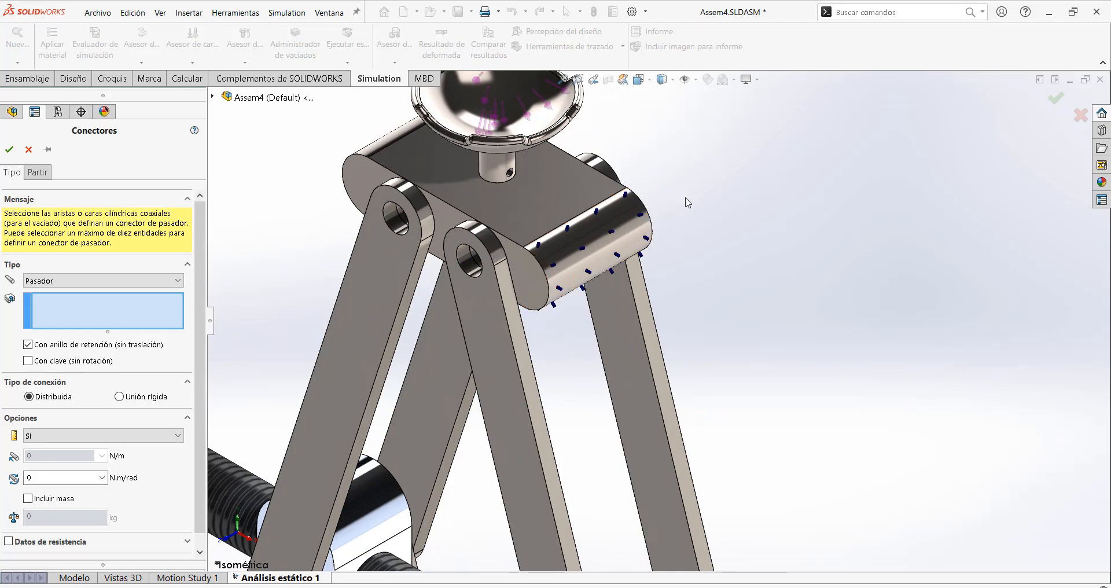
mouse_move(687, 199)
middle_down()
mouse_move(709, 190)
mouse_move(741, 129)
mouse_move(501, 188)
mouse_move(669, 164)
mouse_move(702, 193)
middle_up()
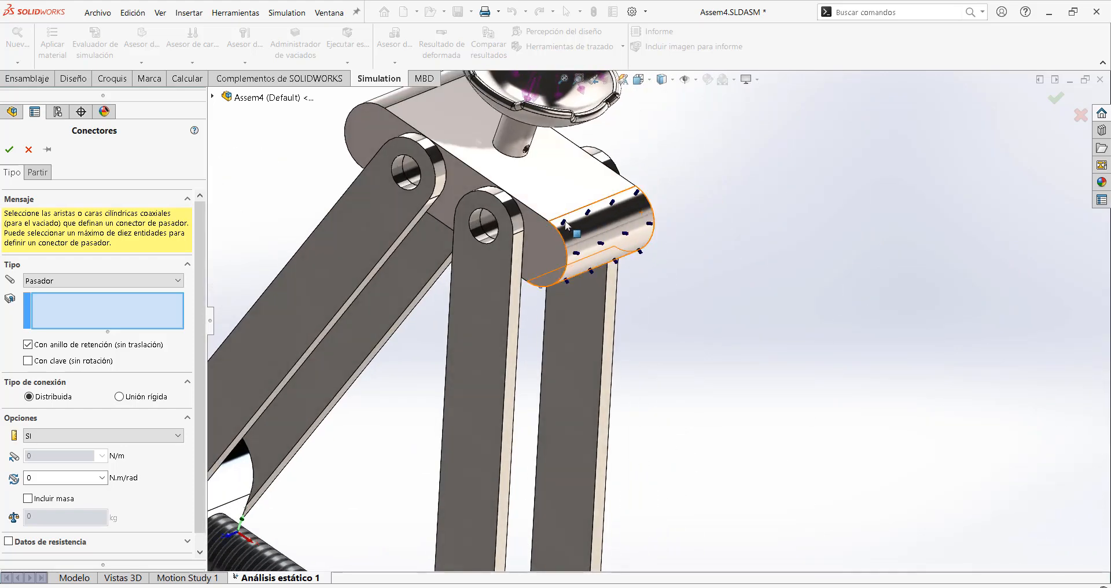
scroll(557, 225, down, 3)
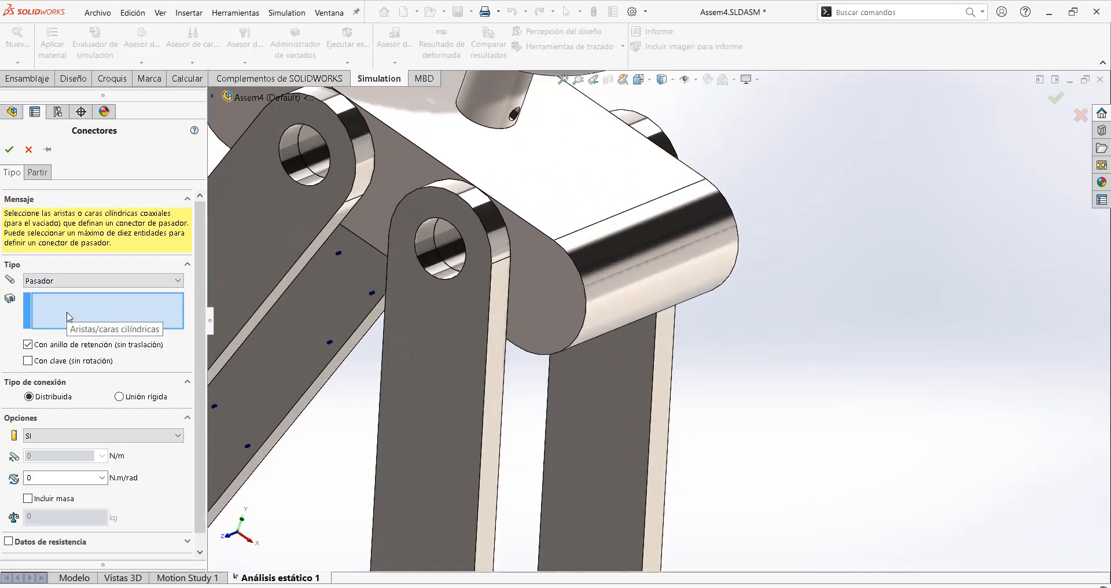
click(423, 237)
scroll(778, 191, up, 2)
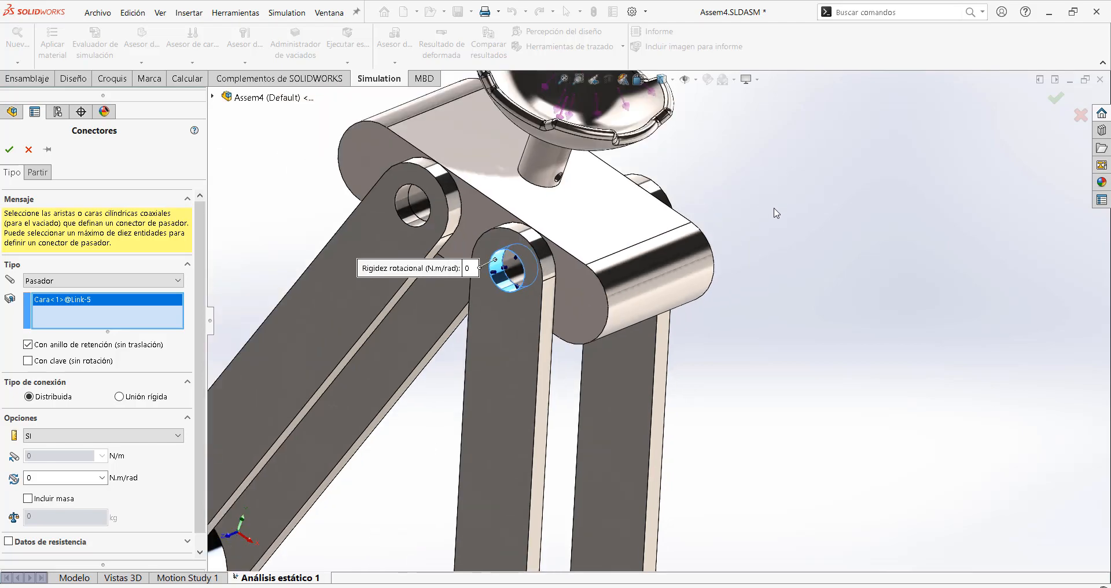
- Add the coaxial hole face at the upper end of Link-6, across the support block, to the pin connector
middle_drag(776, 221, 642, 216)
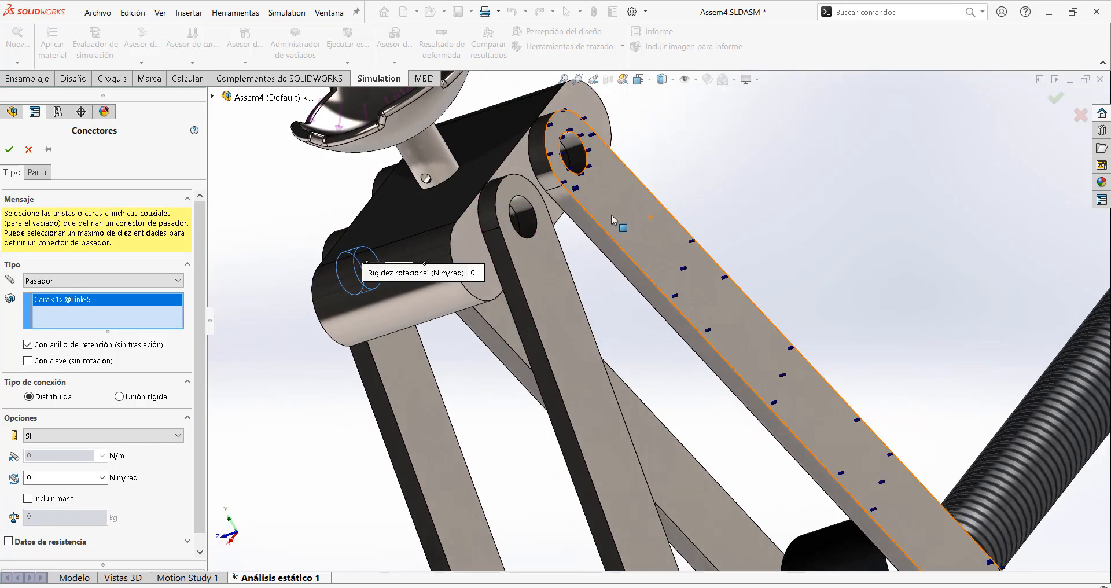
scroll(572, 193, down, 4)
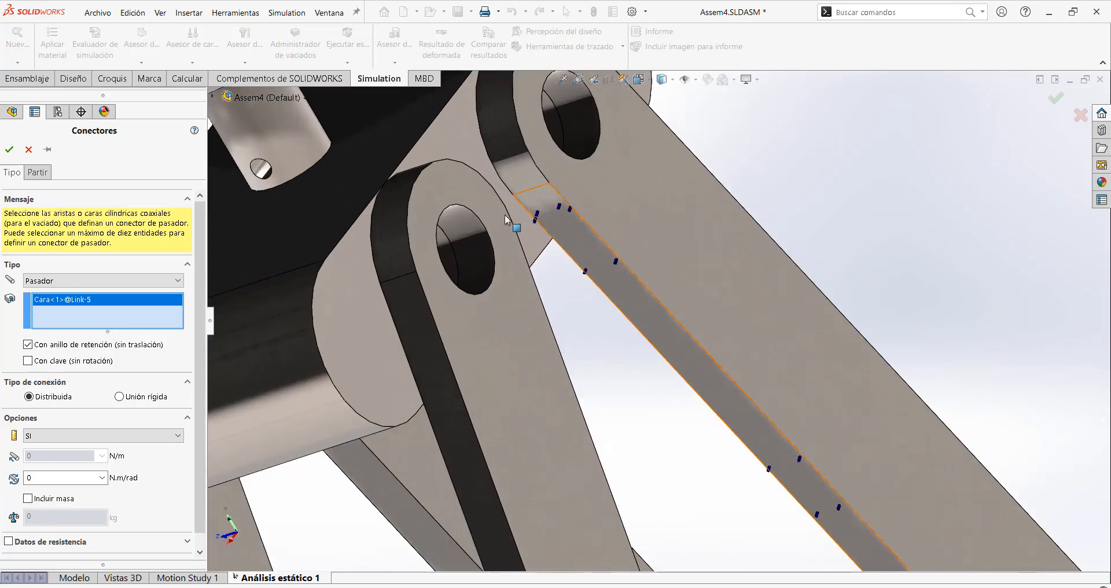
click(464, 224)
scroll(384, 221, up, 5)
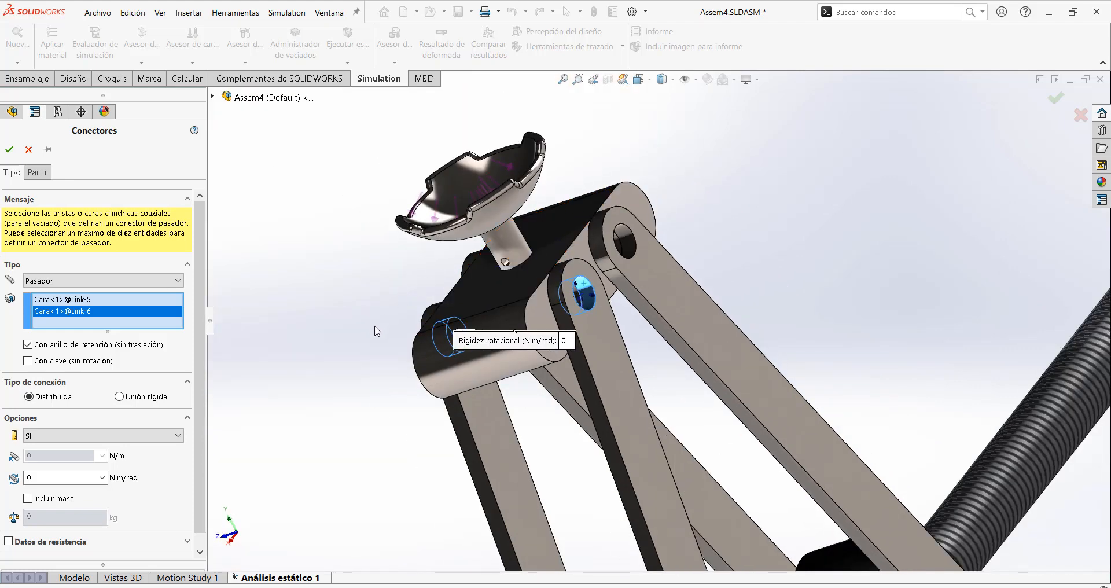
middle_drag(381, 329, 467, 302)
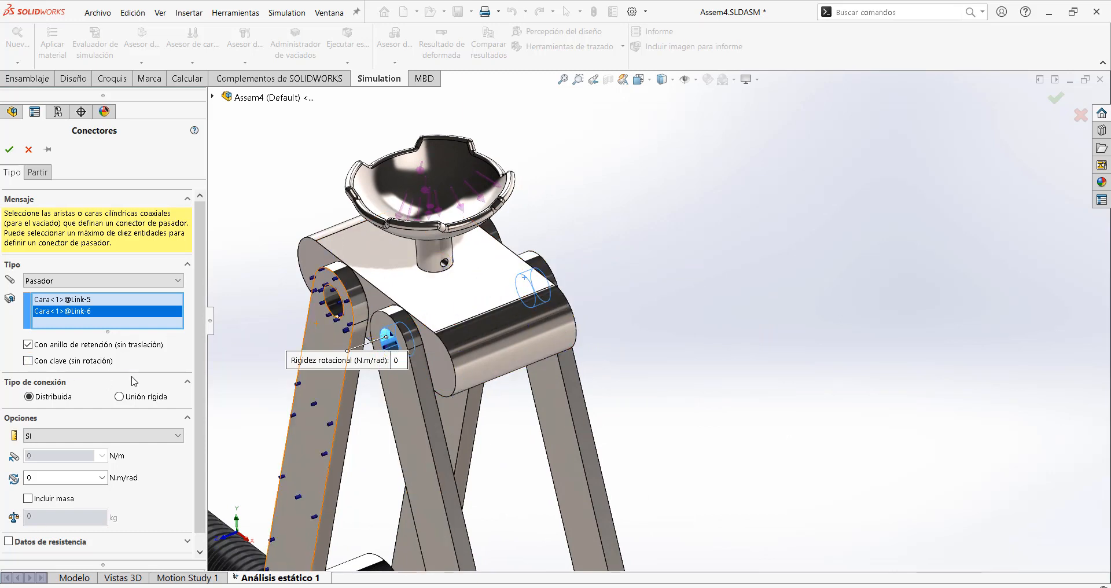
- Review the pin connector's options and accept it with the retaining ring and the Distribuida connection type
scroll(87, 383, down, 1)
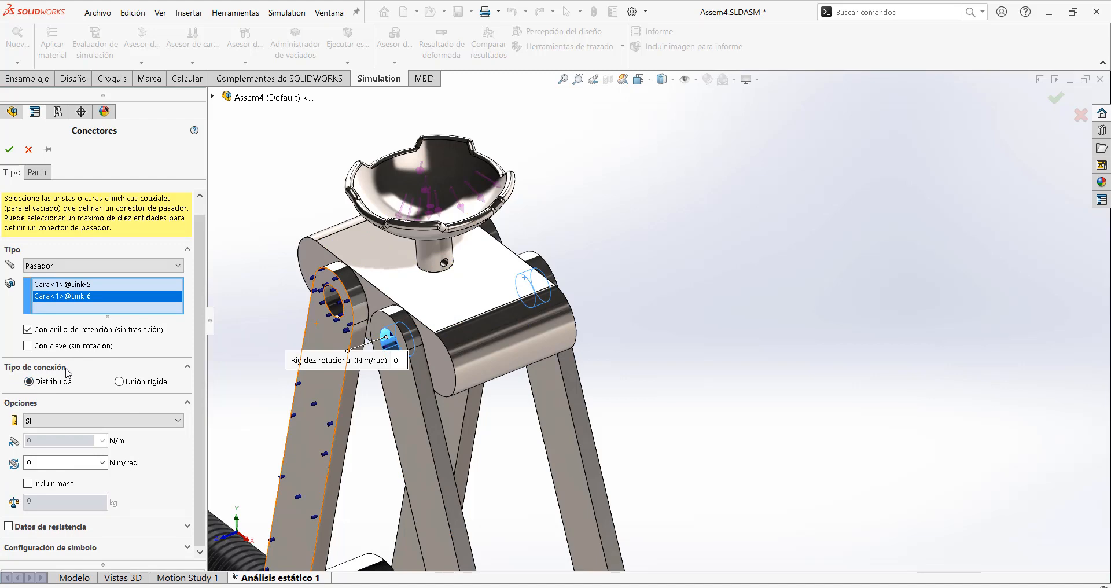
scroll(202, 415, up, 1)
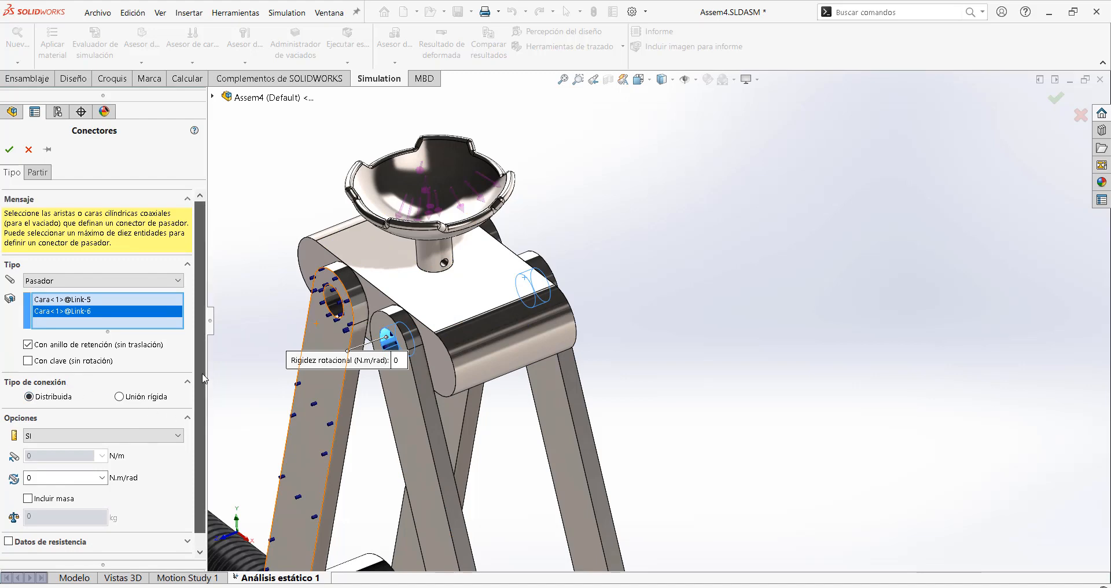
click(10, 150)
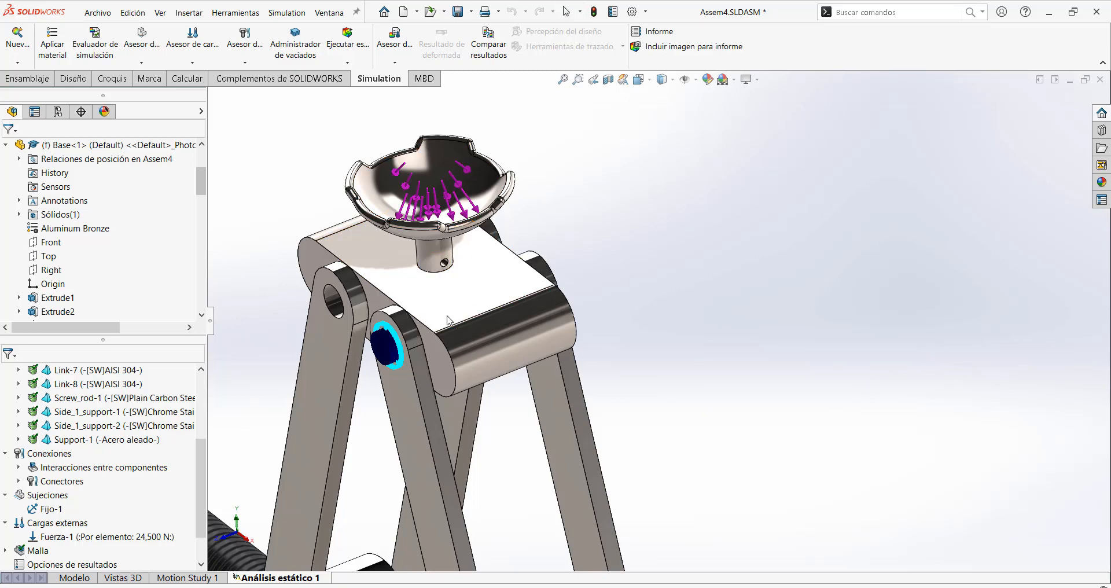
- Examine the pin connector between Link-5 and Link-6 from both sides of the jack, and the joints still without pins
scroll(431, 364, down, 3)
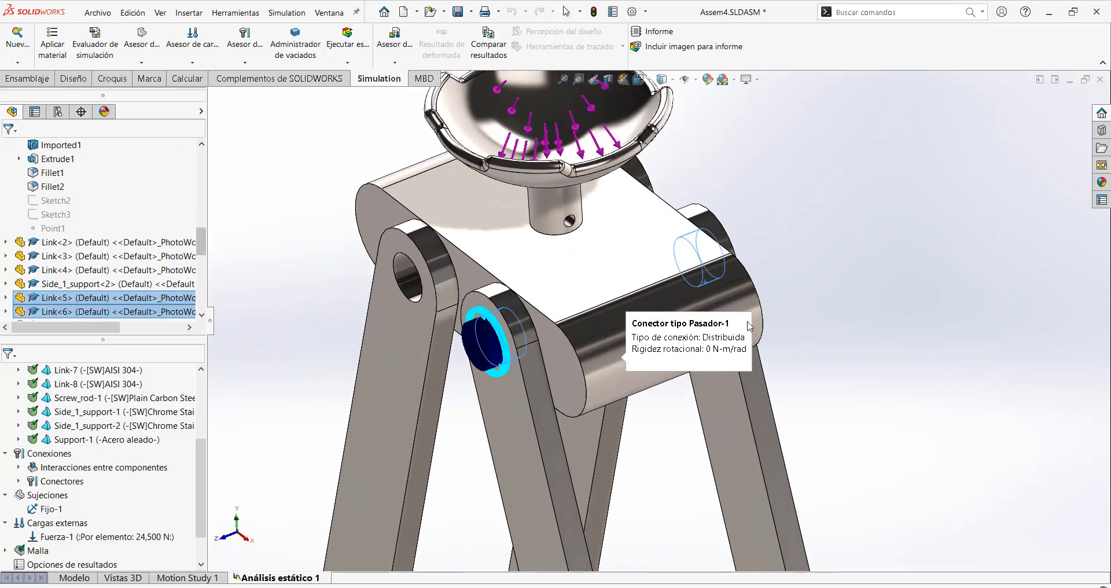
middle_drag(928, 261, 869, 288)
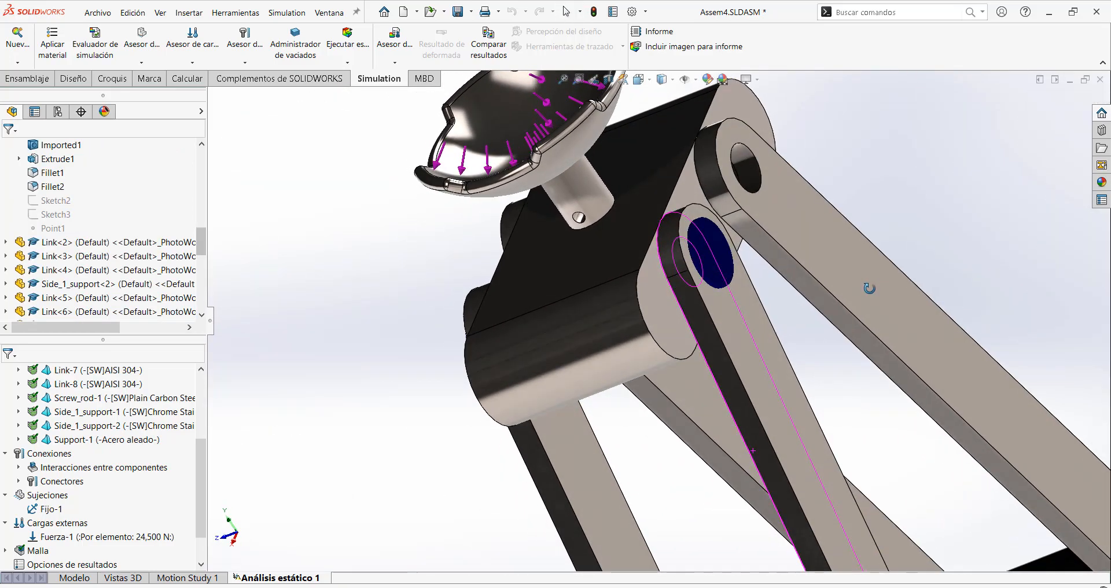
middle_drag(360, 303, 487, 271)
scroll(537, 422, up, 3)
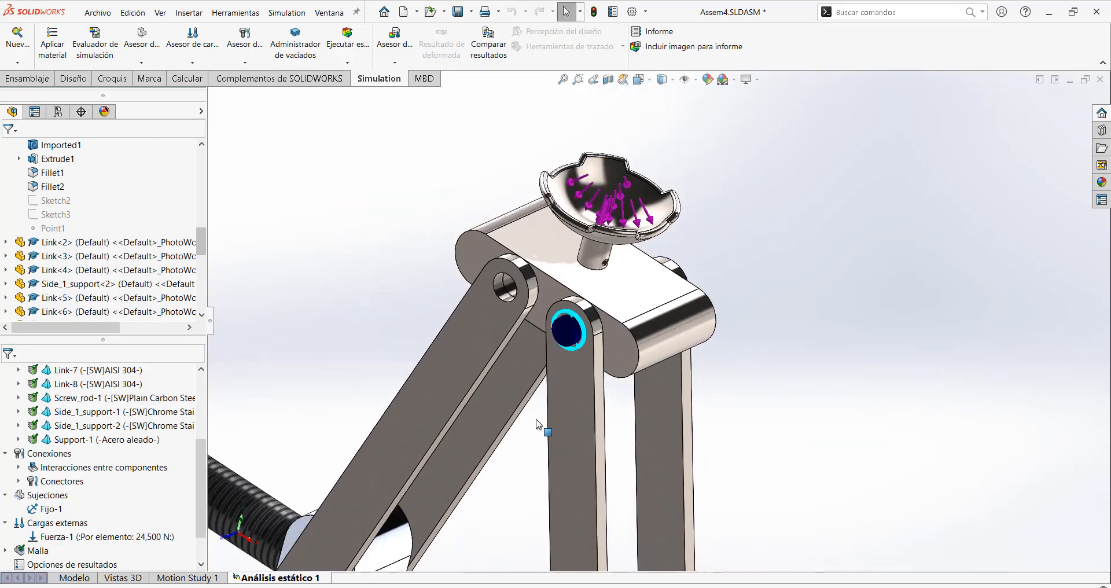
scroll(537, 425, up, 3)
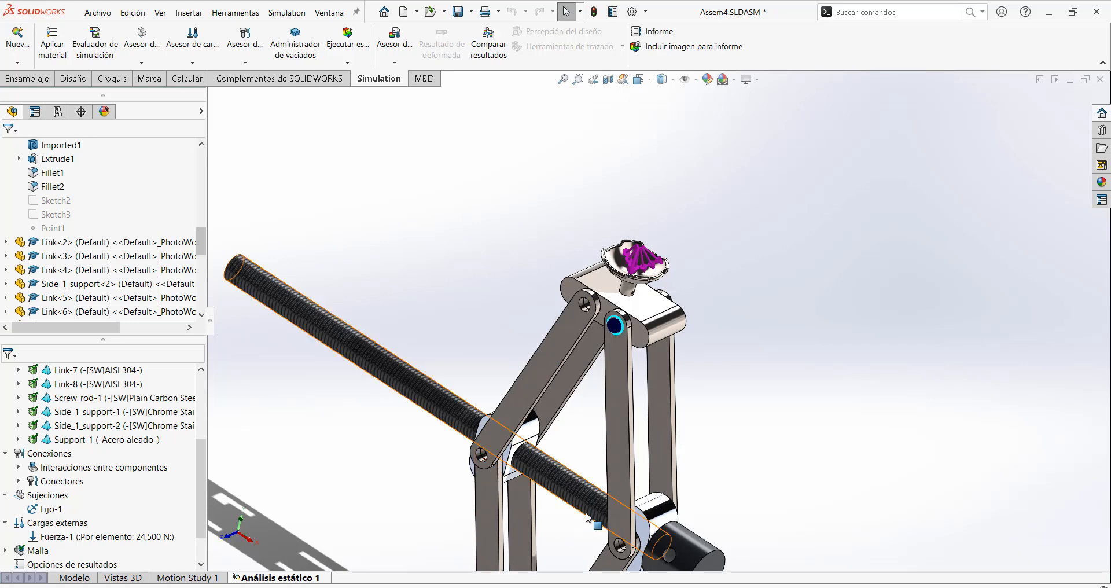
scroll(486, 459, up, 3)
scroll(700, 358, down, 8)
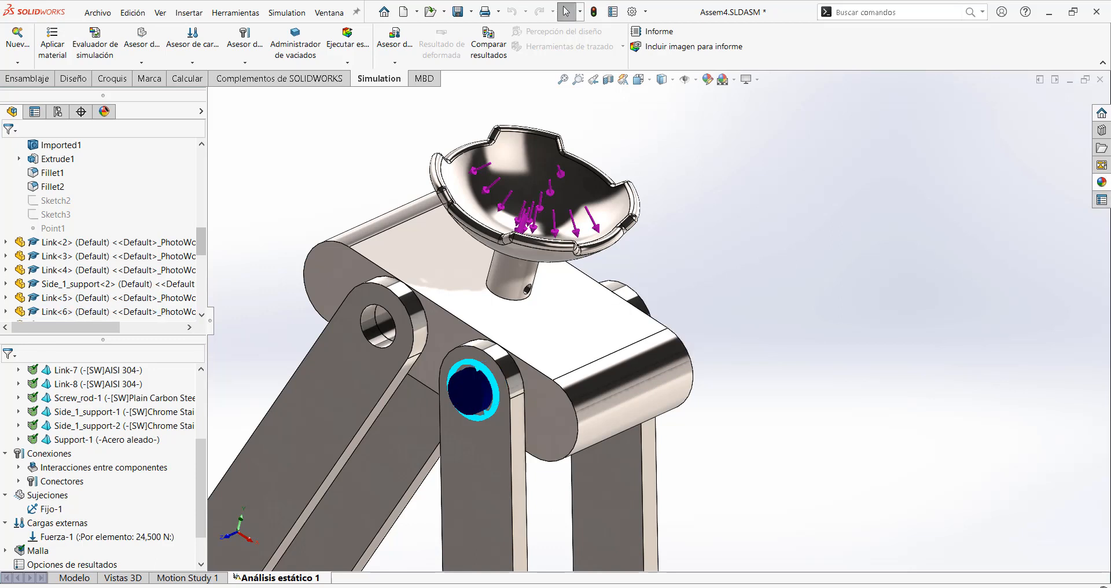
- Check the Toolbox entry in the design library
click(1102, 130)
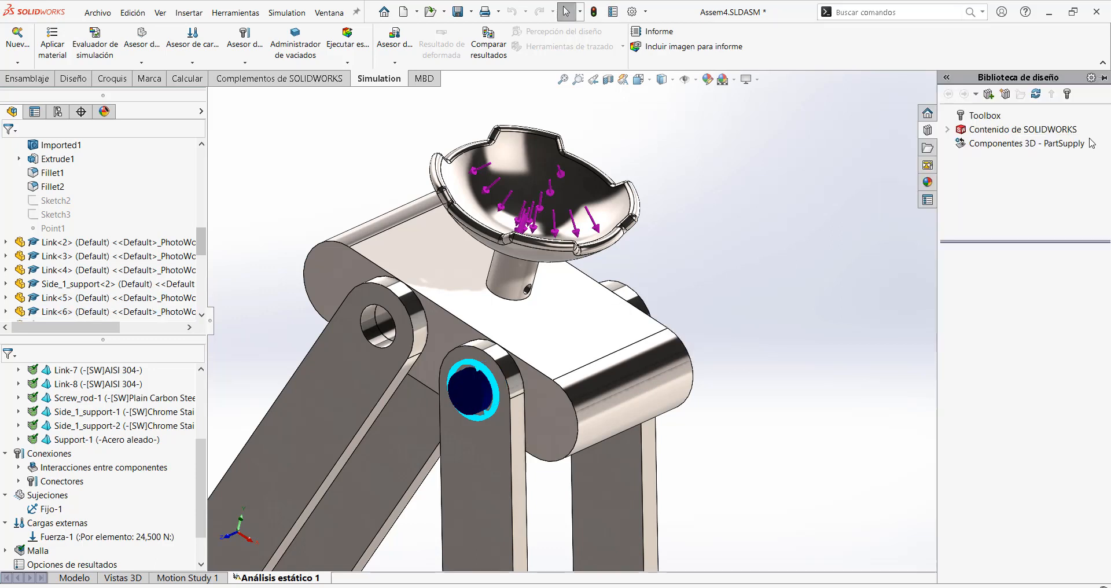
click(983, 116)
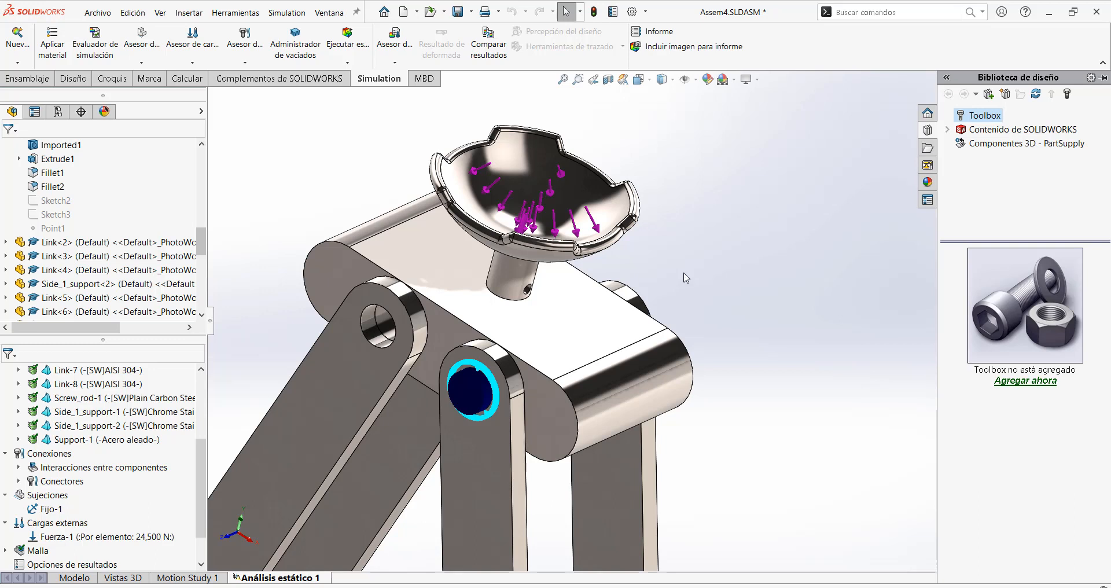
click(736, 258)
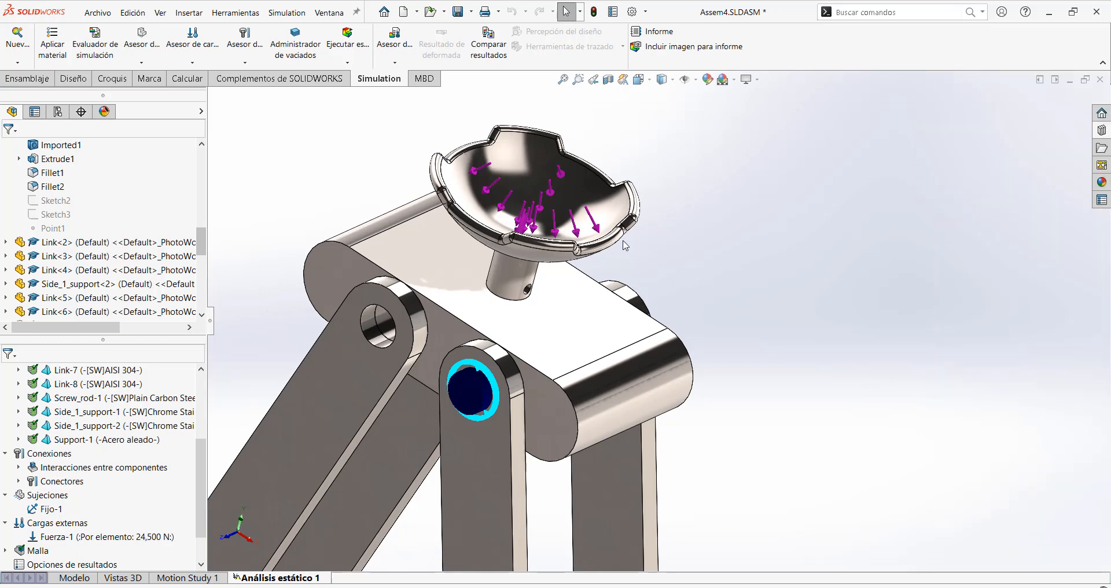
- Create a pin connector (Pasador) between the coaxial upper hole faces of Link-8 and Link-7 at the support block
click(245, 63)
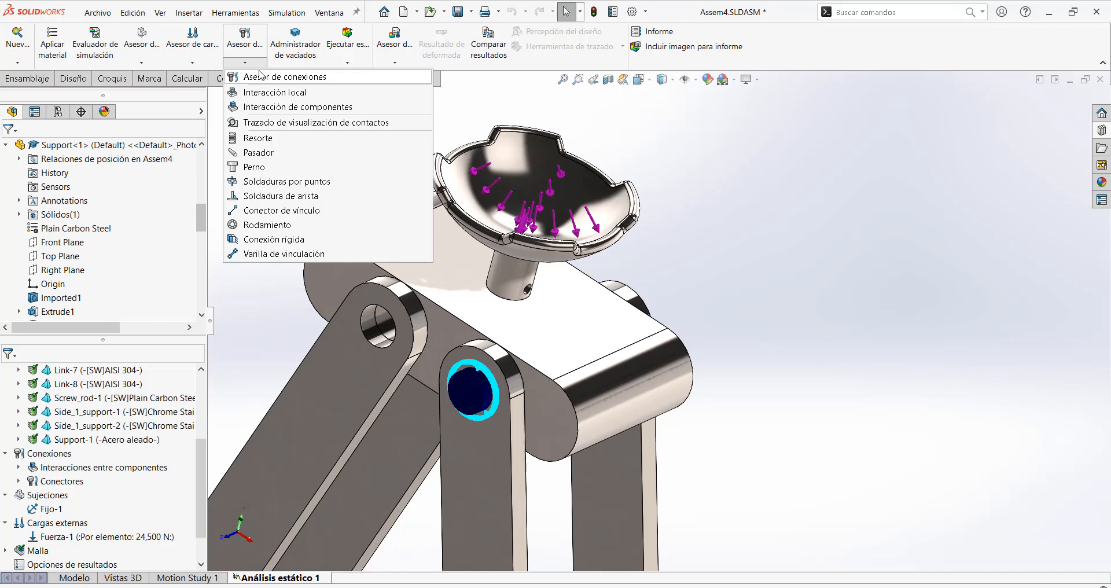
click(258, 152)
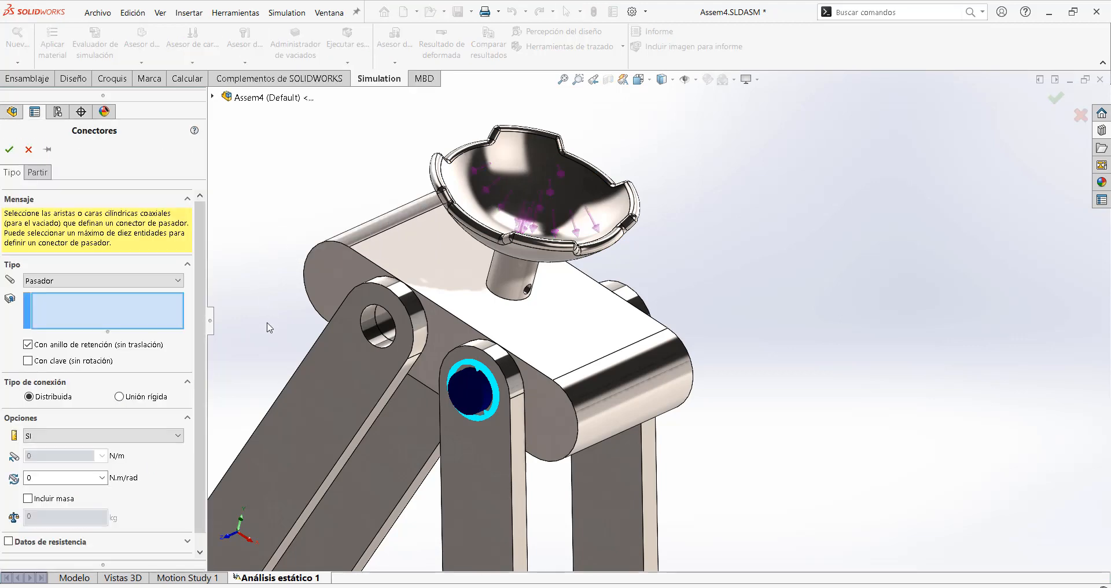
scroll(254, 337, down, 3)
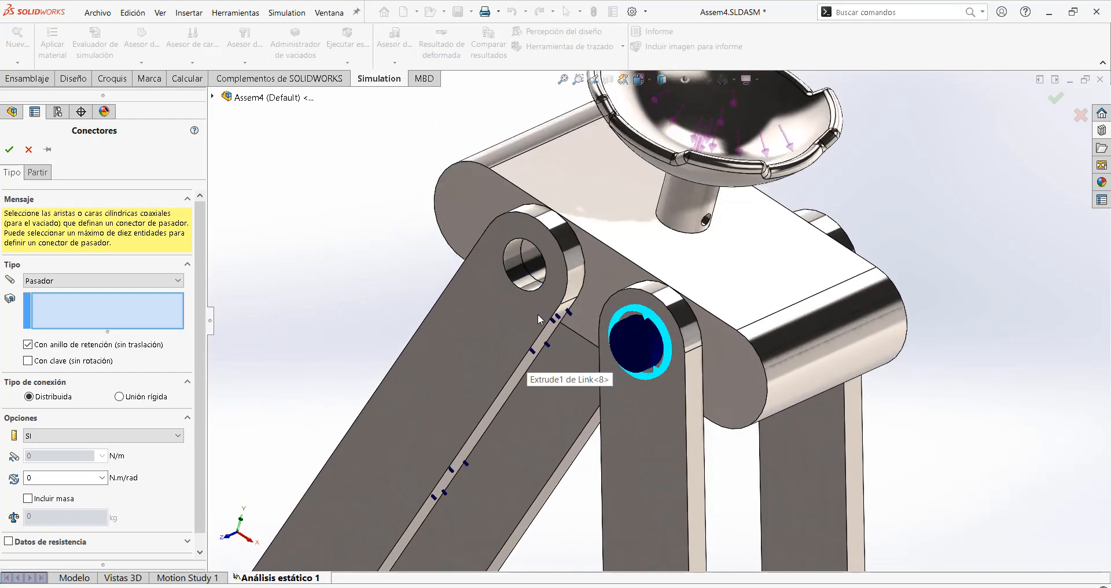
click(519, 280)
scroll(709, 362, up, 3)
middle_drag(710, 362, 424, 320)
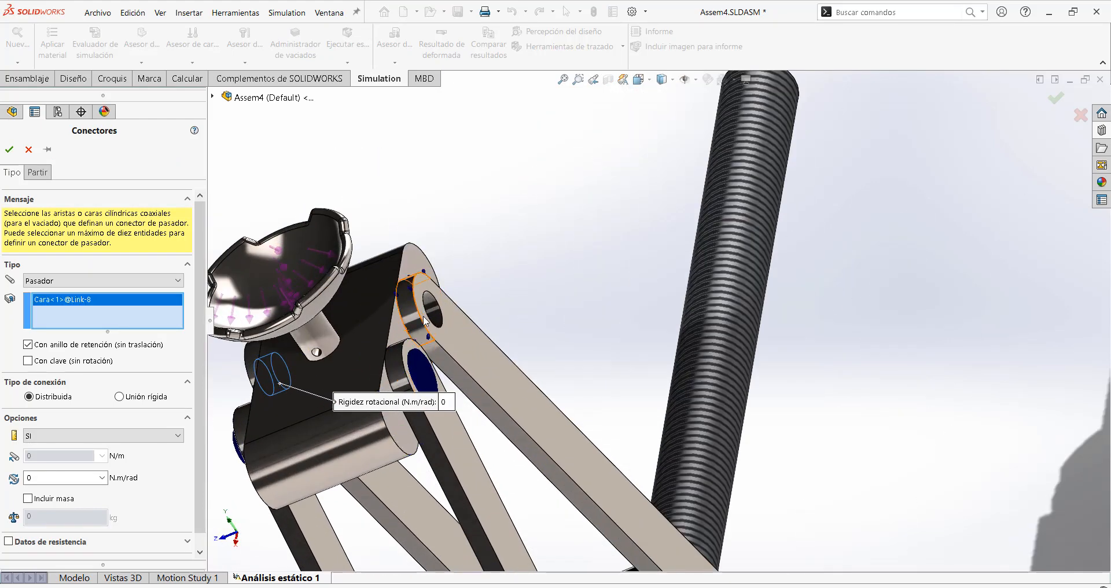
click(435, 312)
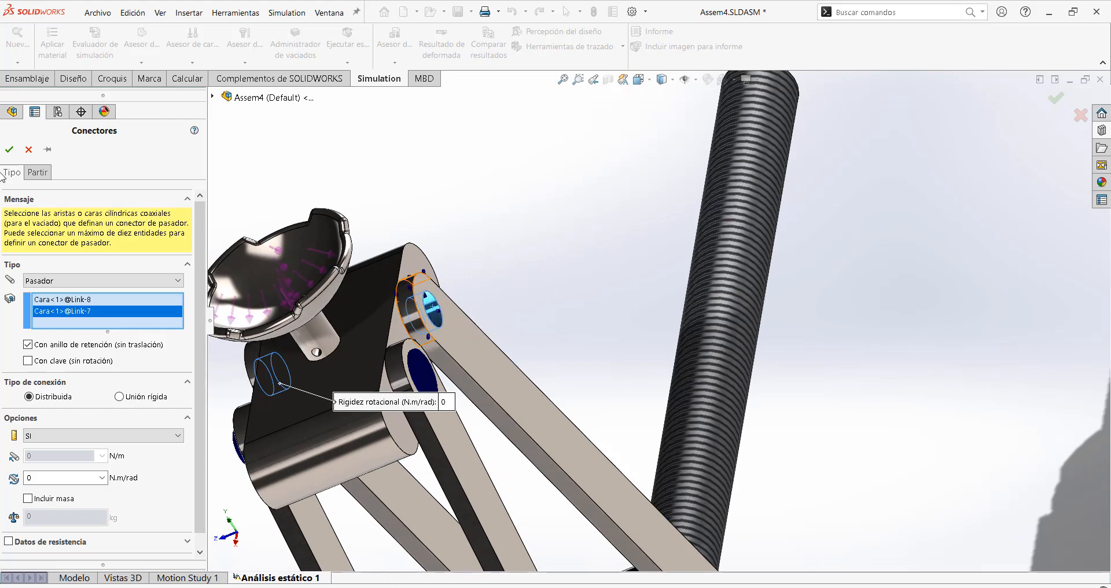
click(8, 150)
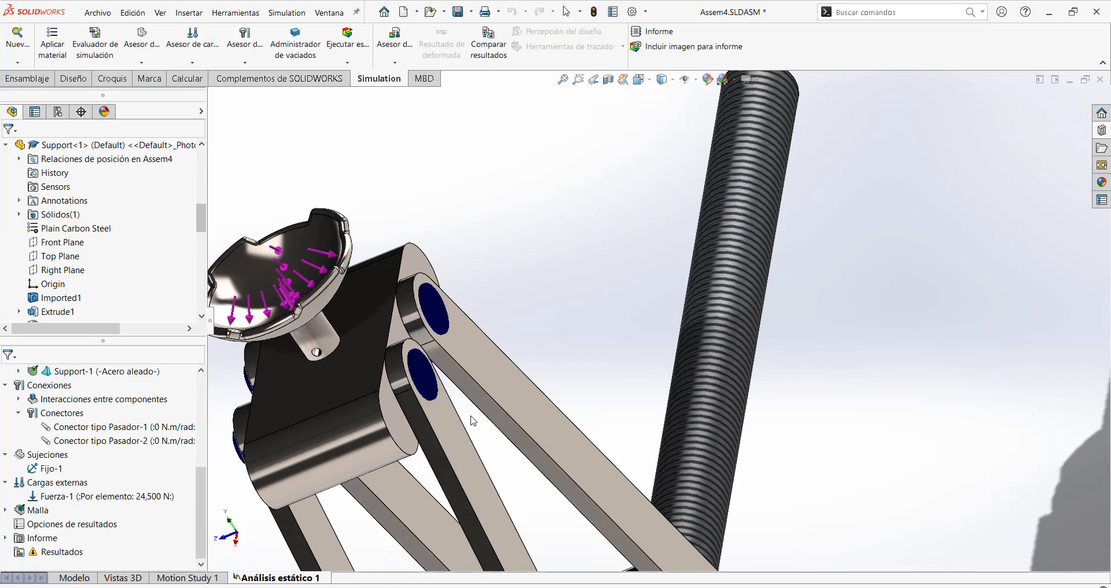
- Create a pin connector between the lower hole faces of Link-8 and Link-7 at the side support farther from the screw rod's head
scroll(513, 468, up, 6)
middle_drag(636, 444, 669, 376)
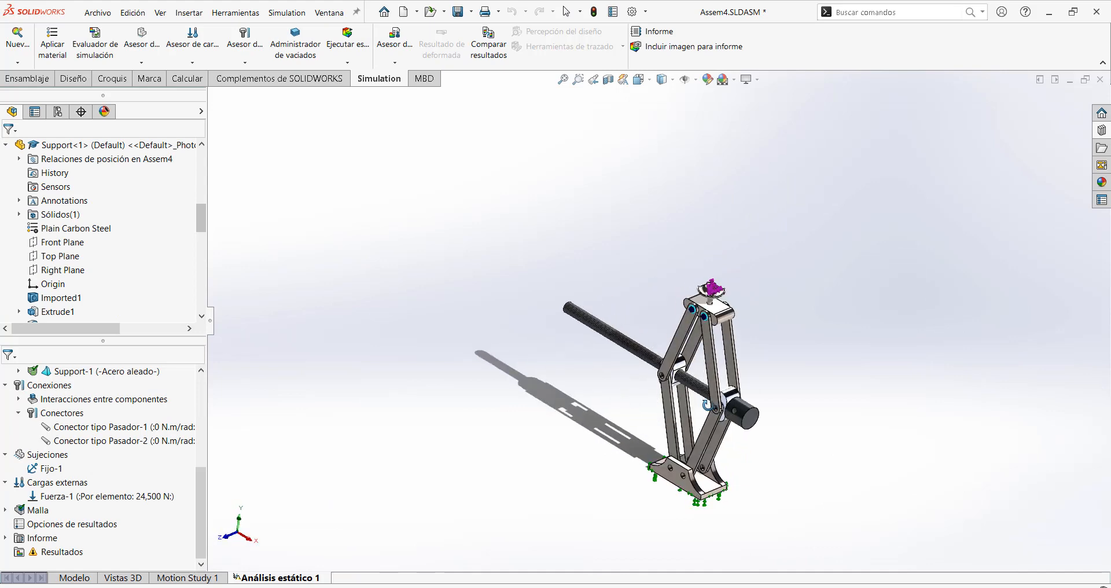
scroll(669, 373, down, 6)
scroll(602, 332, down, 4)
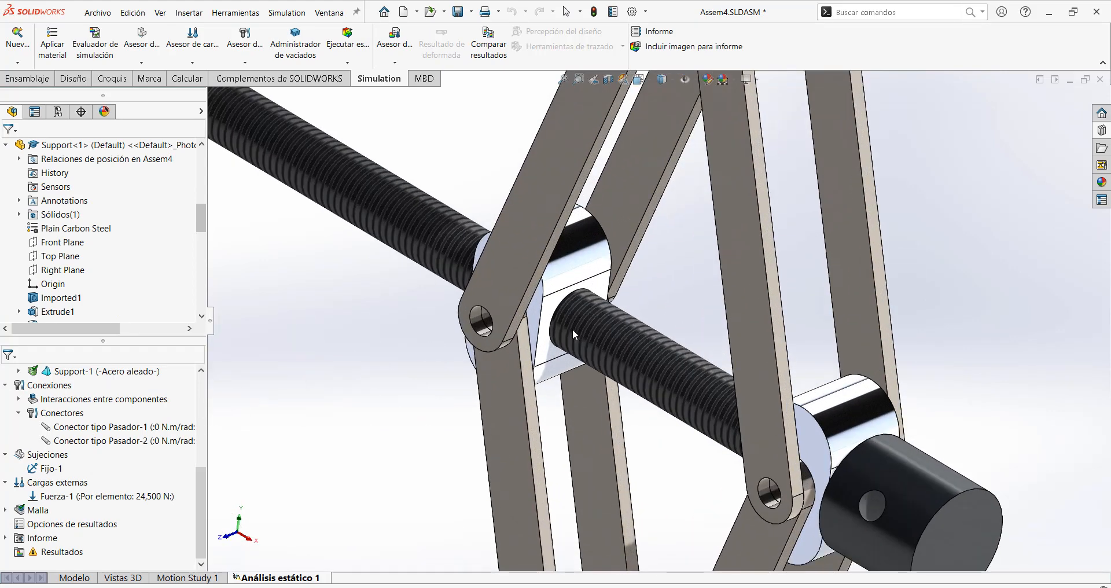
click(245, 62)
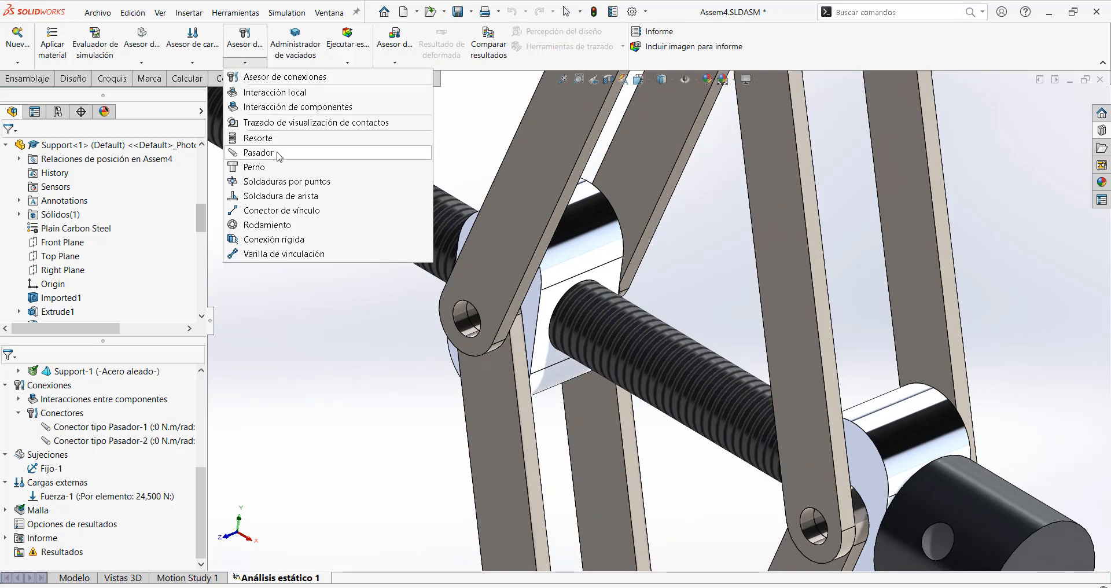
click(258, 152)
click(470, 329)
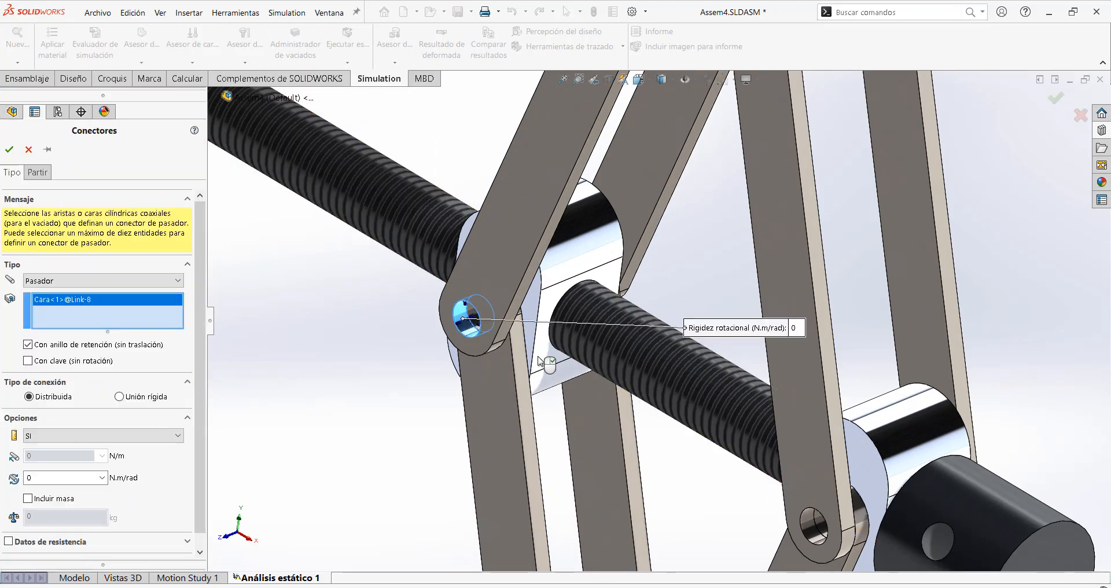
key(f)
middle_drag(652, 313, 877, 277)
scroll(878, 278, down, 6)
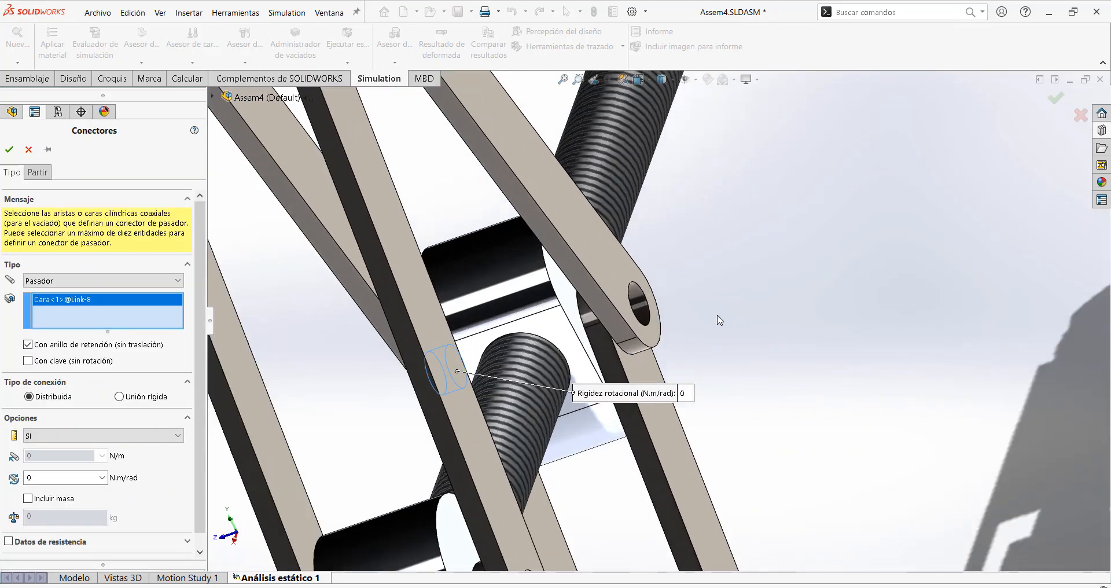
click(642, 299)
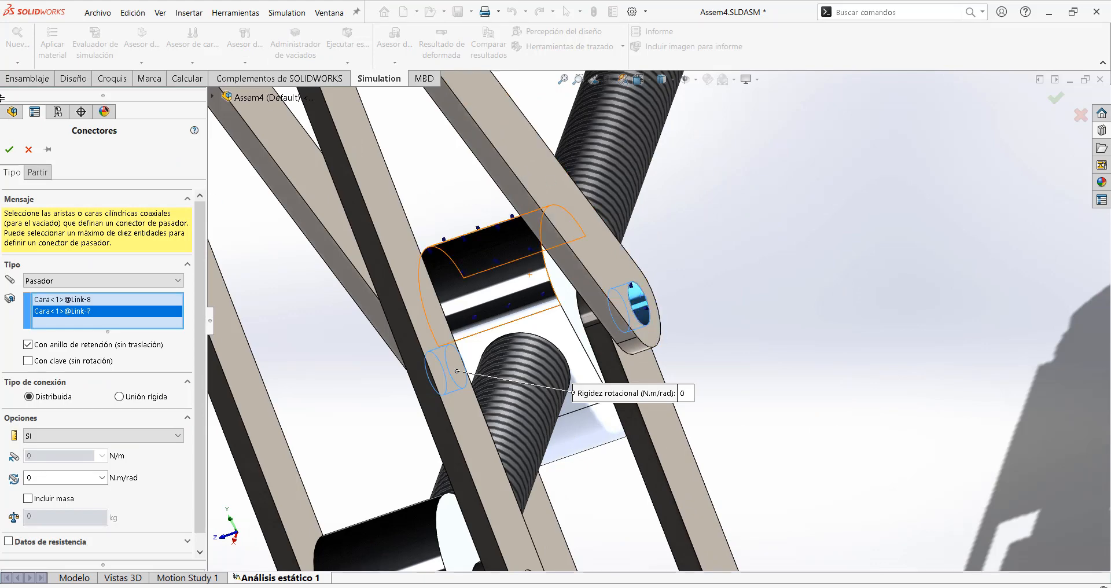
click(10, 149)
- Create a pin connector between the lower hole faces of Link-5 and Link-6 at the side support beside the screw rod's head
key(f)
middle_drag(783, 406, 814, 384)
scroll(779, 363, up, 3)
scroll(681, 371, down, 8)
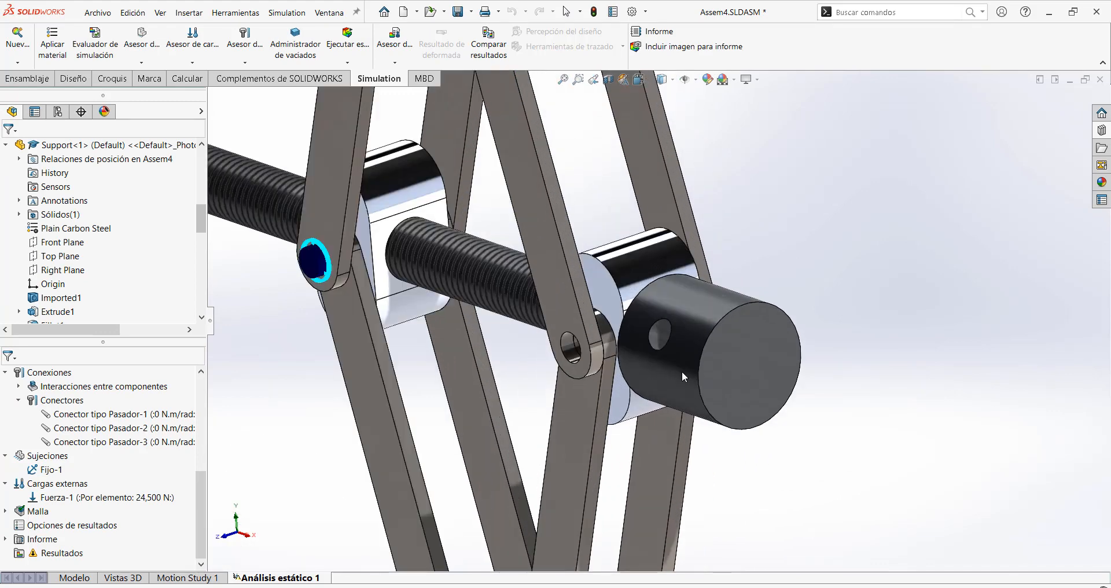
click(192, 62)
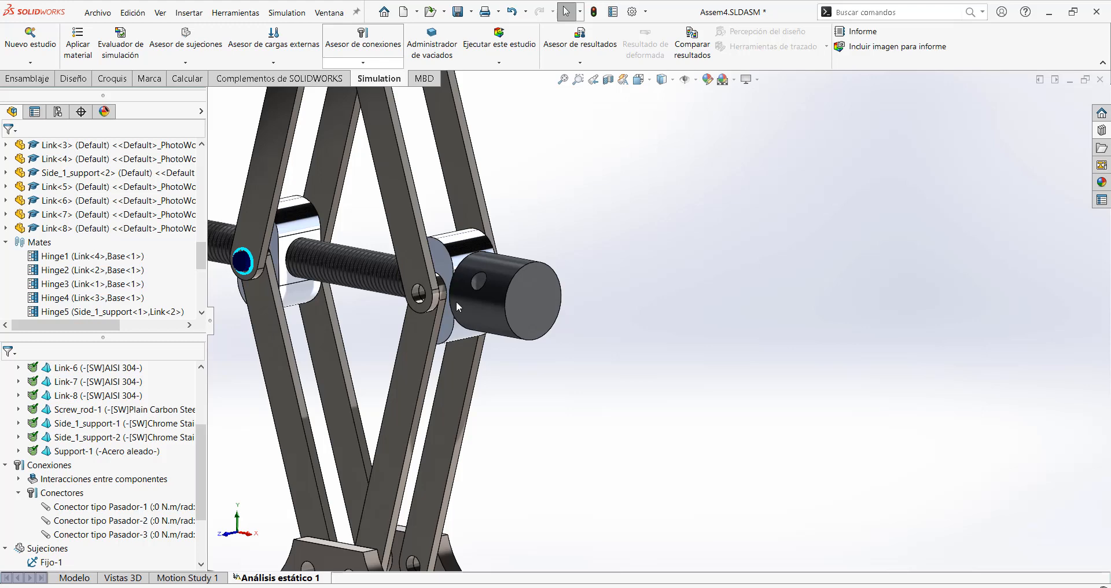
scroll(442, 297, down, 5)
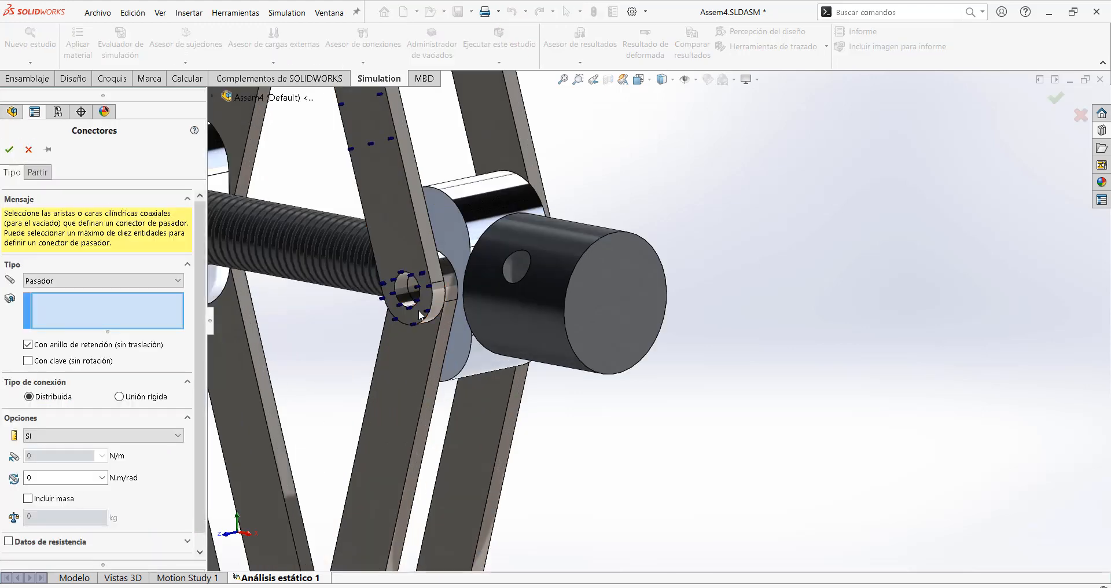
click(407, 292)
scroll(672, 346, up, 3)
middle_drag(682, 327, 497, 318)
scroll(731, 287, down, 6)
click(688, 297)
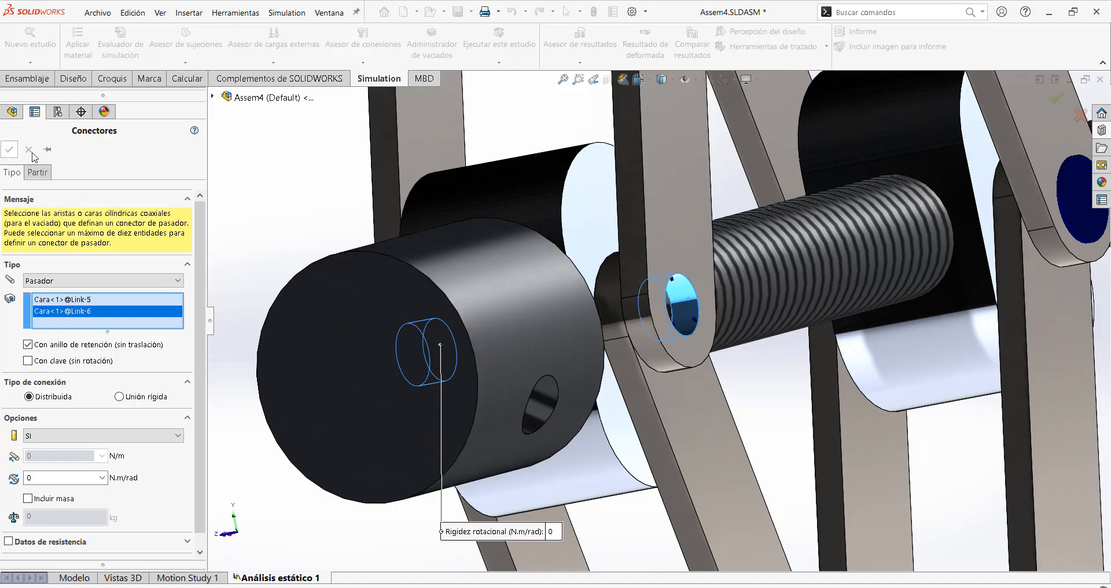
- Create a pin connector (Pasador) between the coaxial hole faces of the base's two side plates, at the holes farther from the screw rod's head
scroll(599, 427, up, 5)
middle_drag(578, 429, 694, 439)
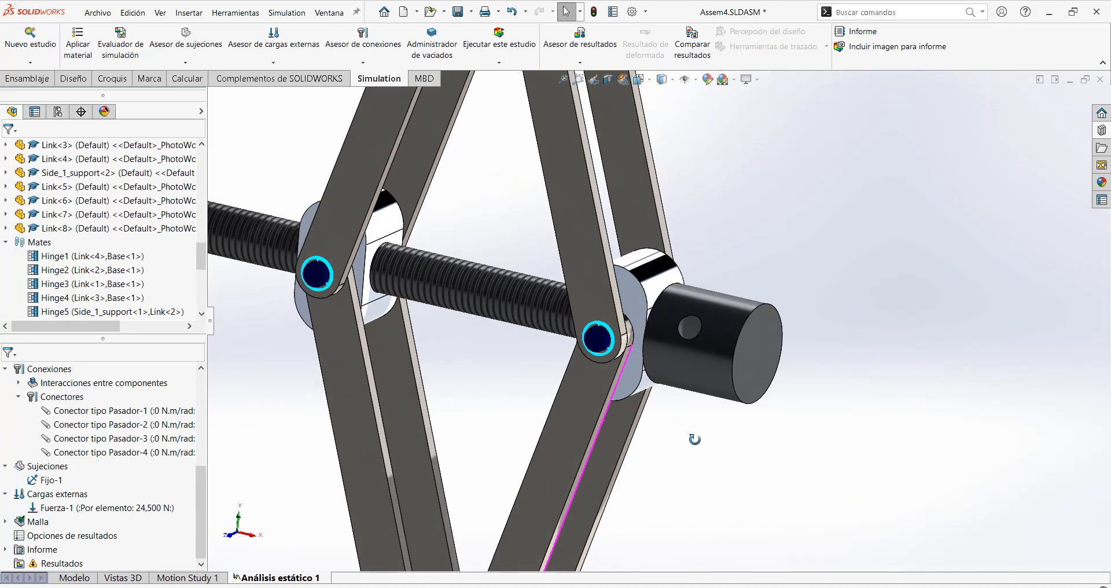
scroll(692, 451, up, 4)
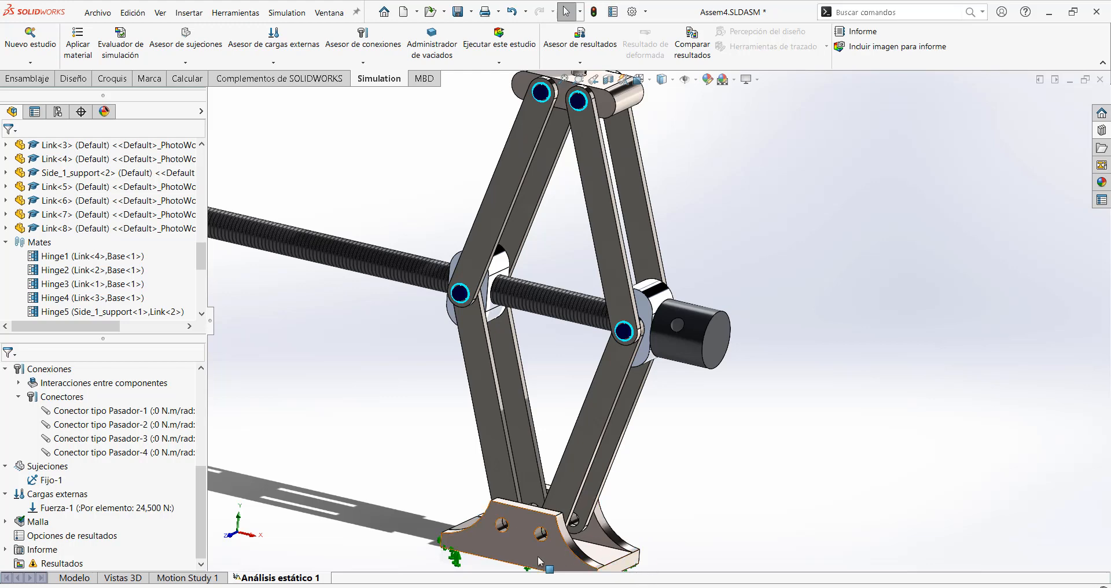
scroll(636, 570, up, 3)
scroll(634, 556, down, 4)
scroll(478, 497, down, 4)
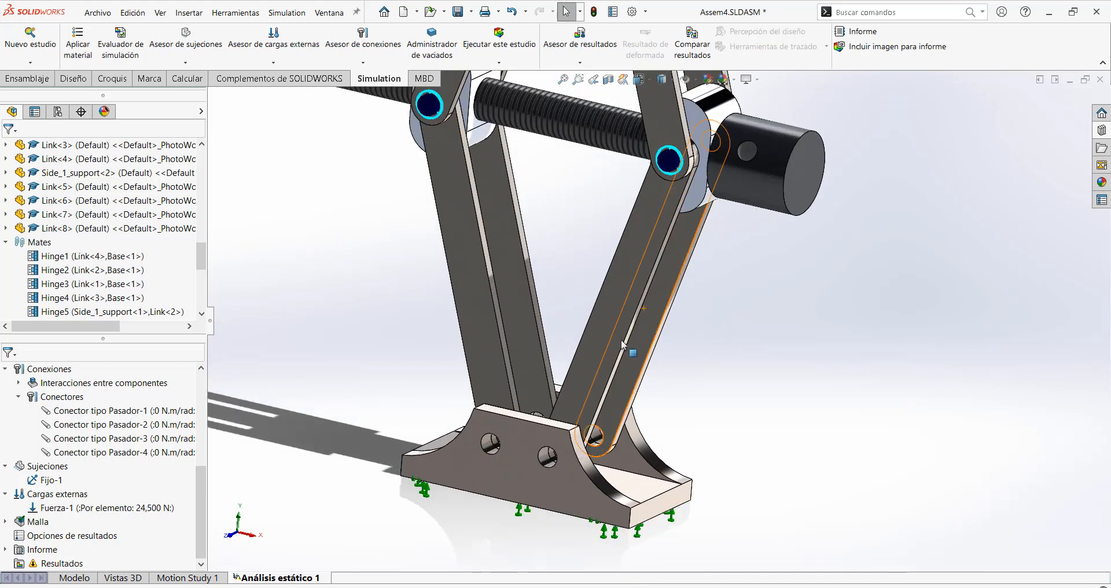
scroll(467, 504, up, 4)
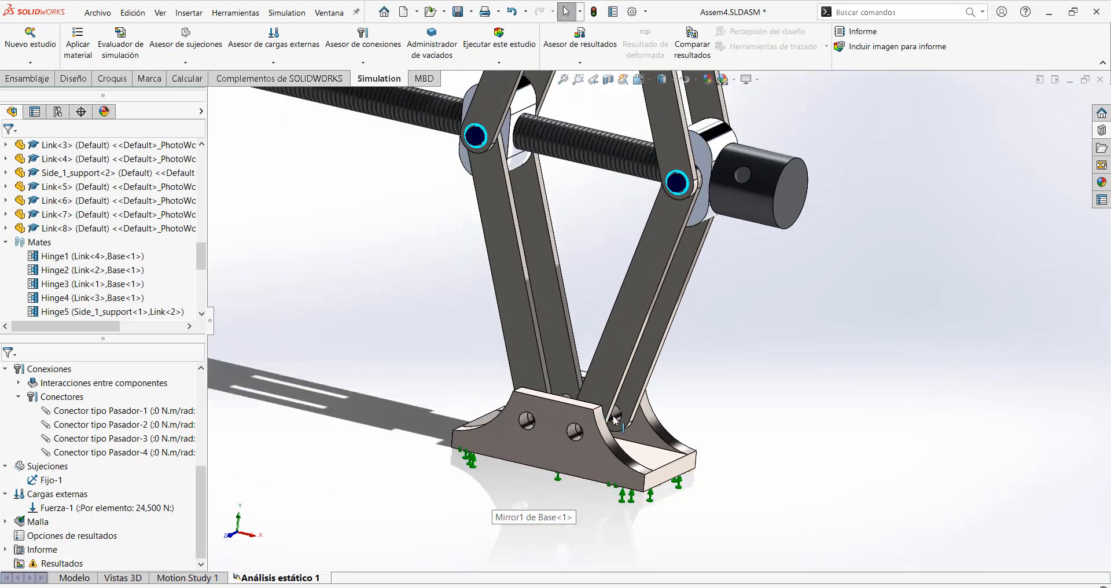
scroll(637, 457, down, 2)
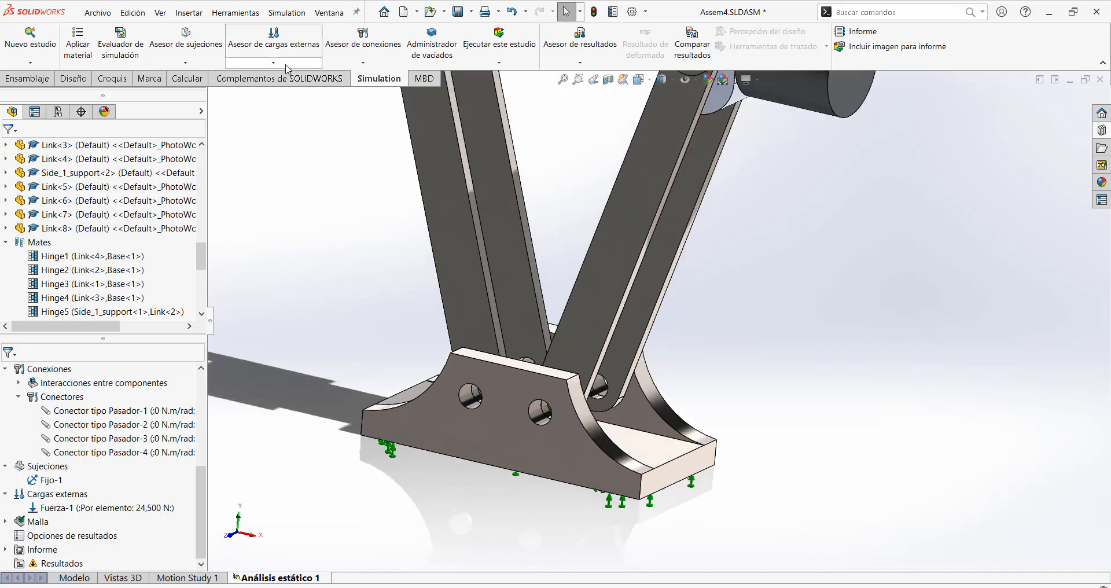
click(363, 63)
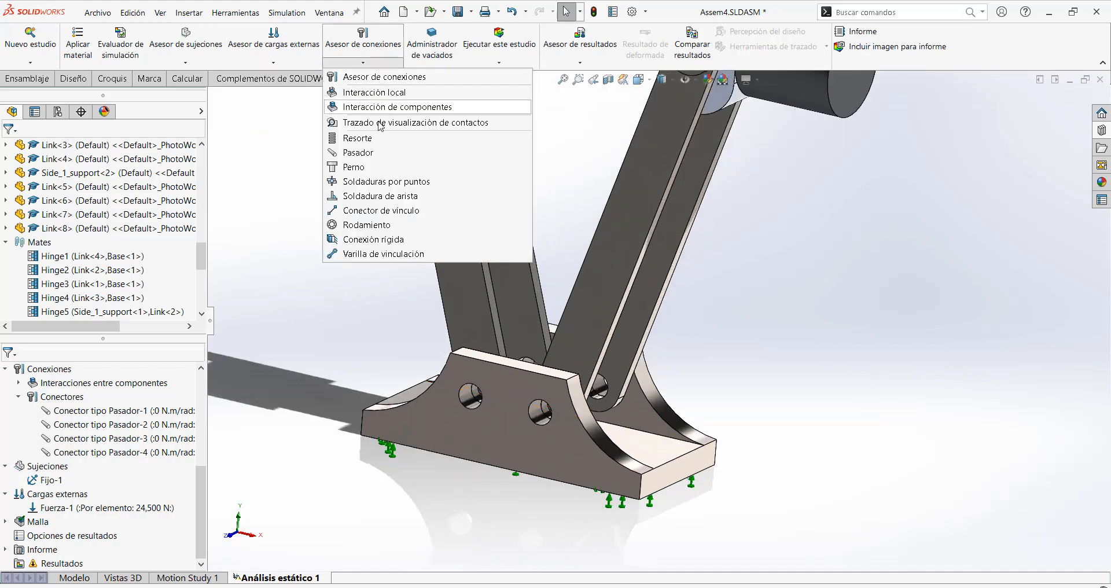
click(450, 439)
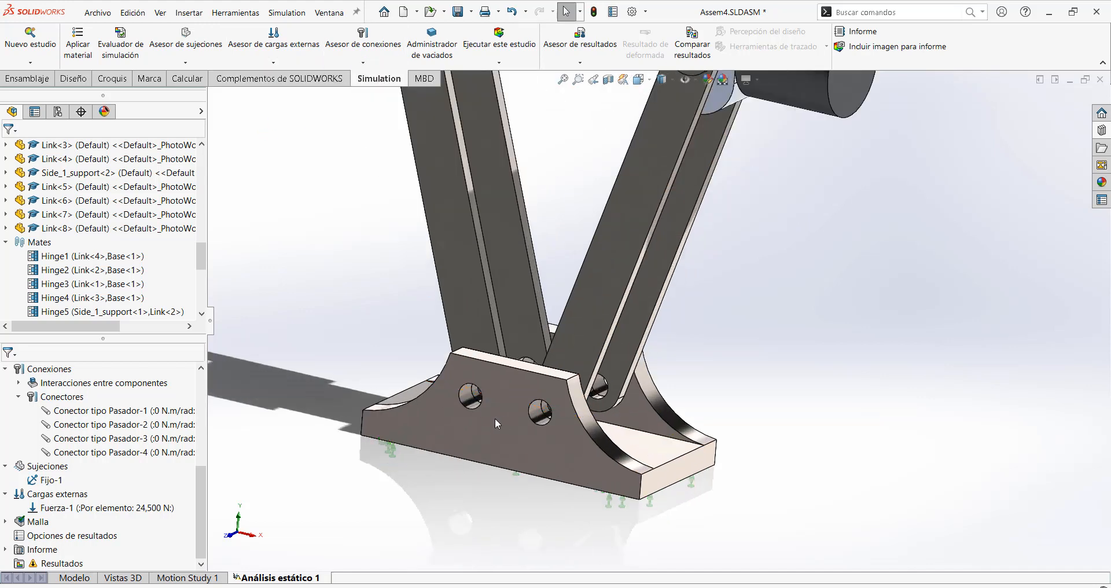
scroll(495, 417, down, 4)
click(440, 358)
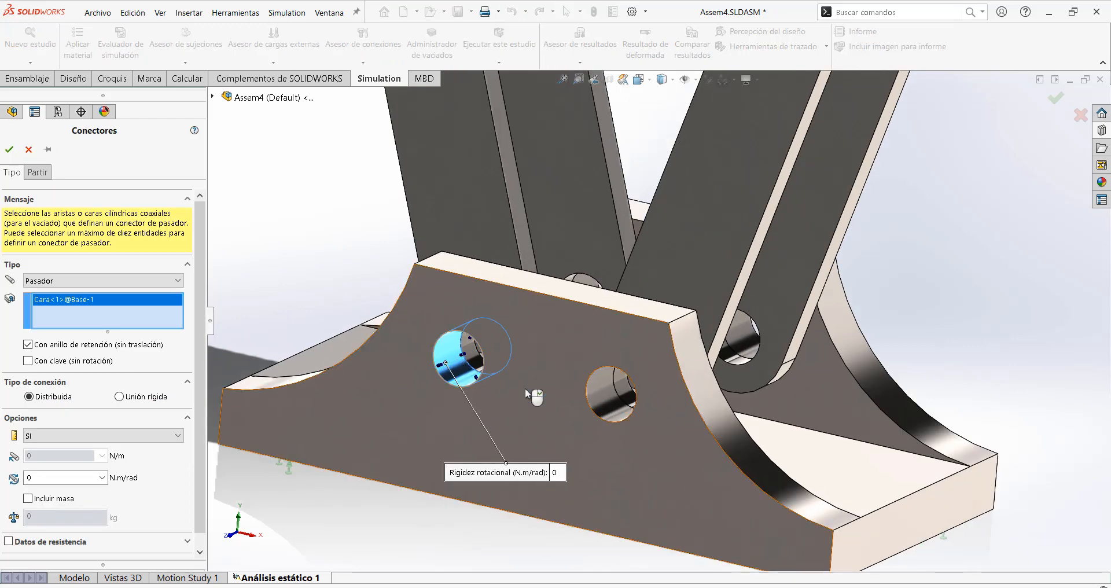
scroll(769, 318, up, 5)
scroll(693, 337, down, 1)
middle_drag(793, 322, 654, 342)
scroll(897, 308, down, 5)
scroll(817, 284, down, 3)
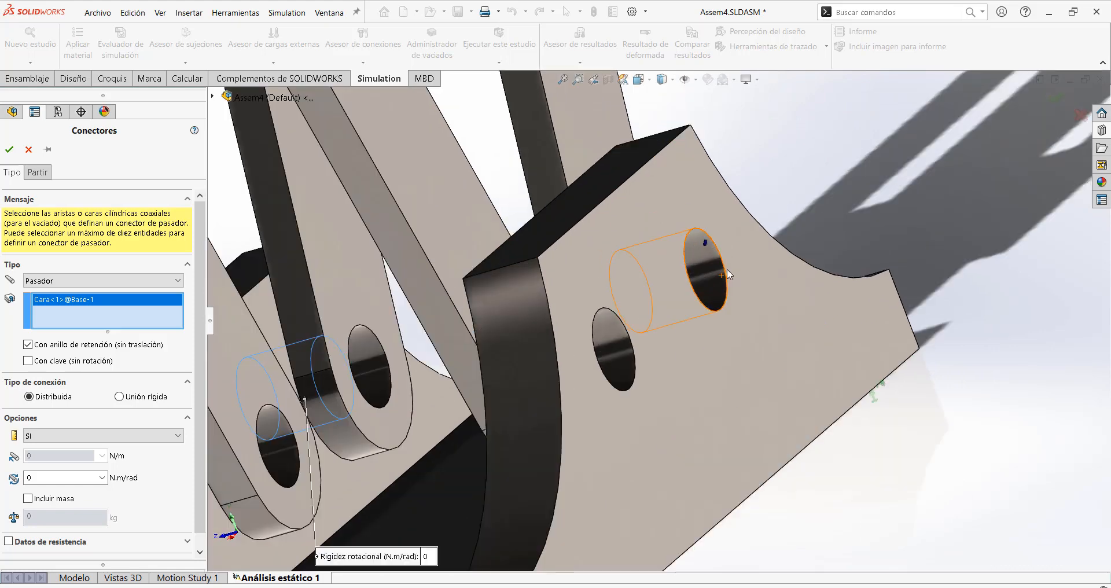
click(705, 266)
click(9, 152)
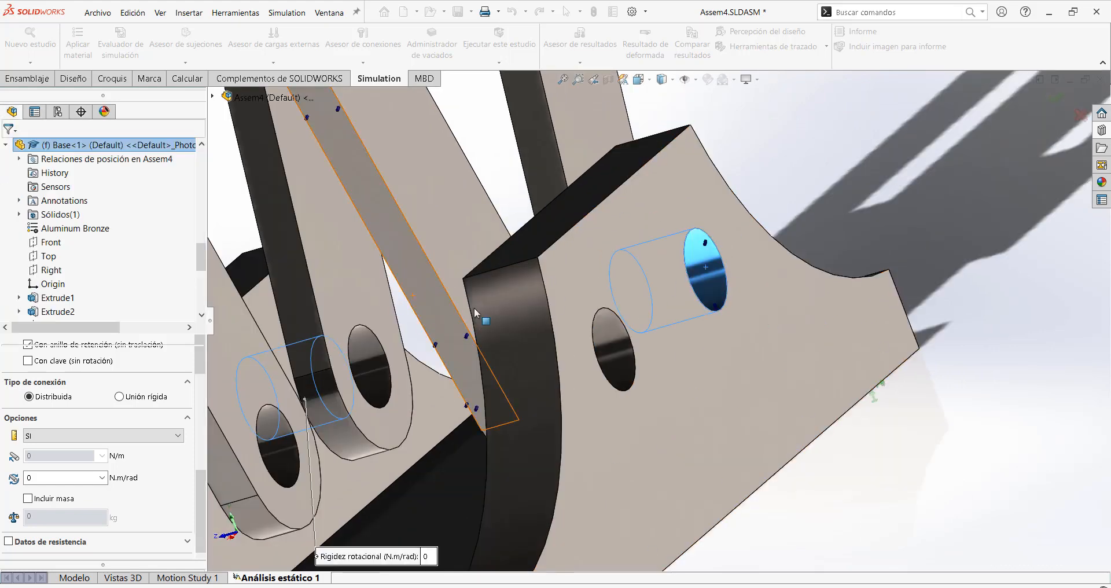
- Create a pin connector between the coaxial hole faces of the base's two side plates, at the holes nearer the screw rod's head
scroll(427, 370, up, 3)
scroll(427, 371, up, 2)
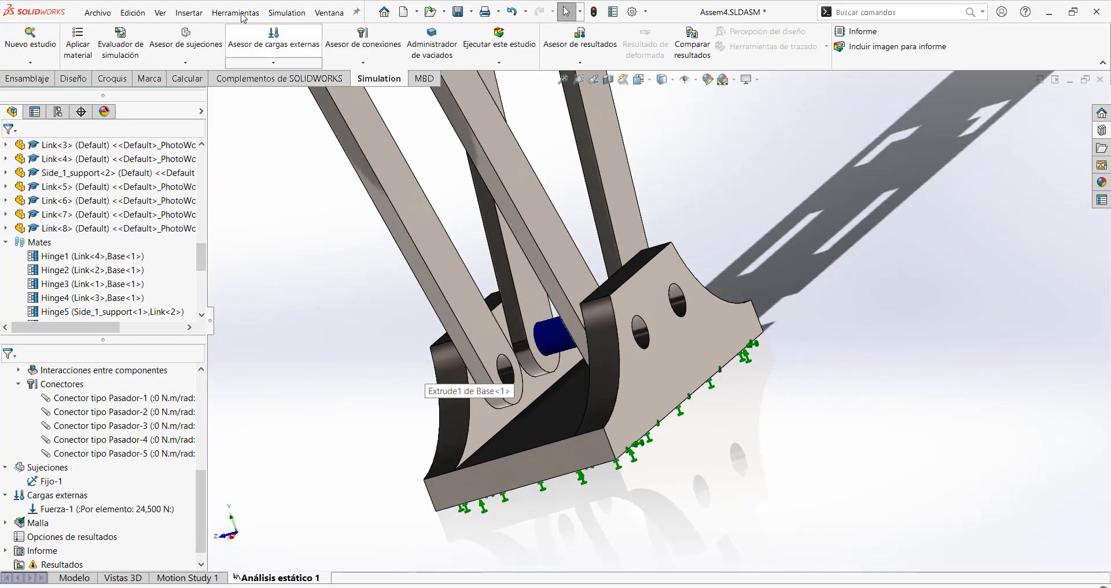
click(374, 64)
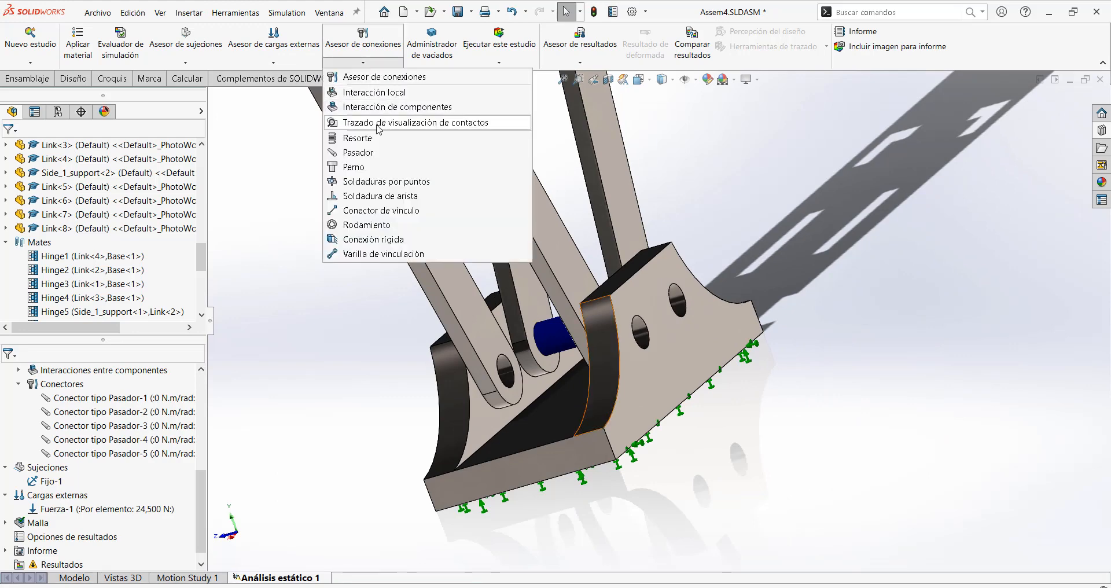
click(374, 154)
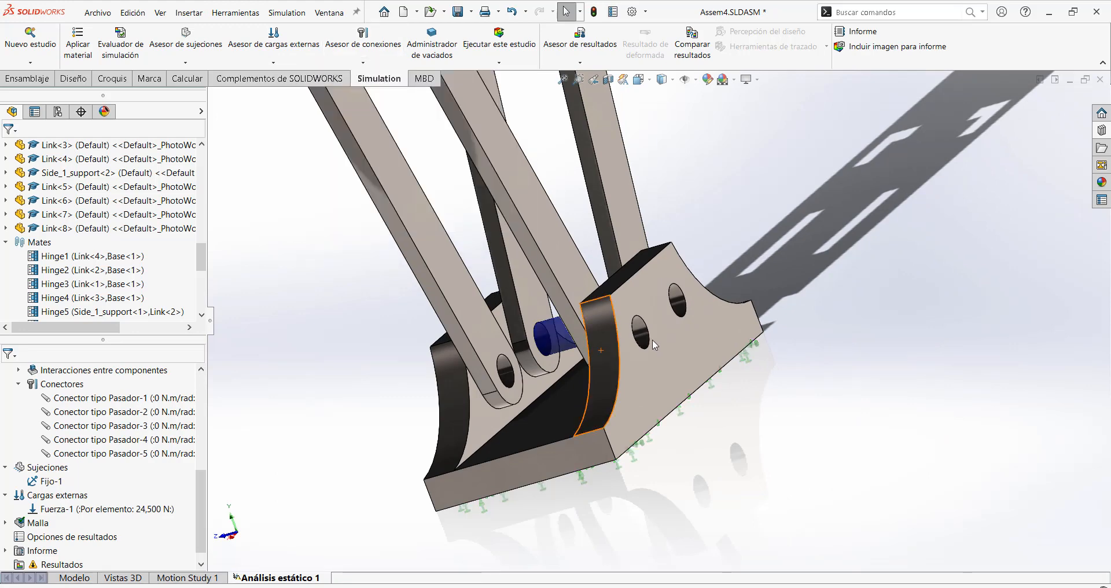
scroll(654, 345, down, 3)
click(631, 327)
middle_drag(507, 352, 632, 314)
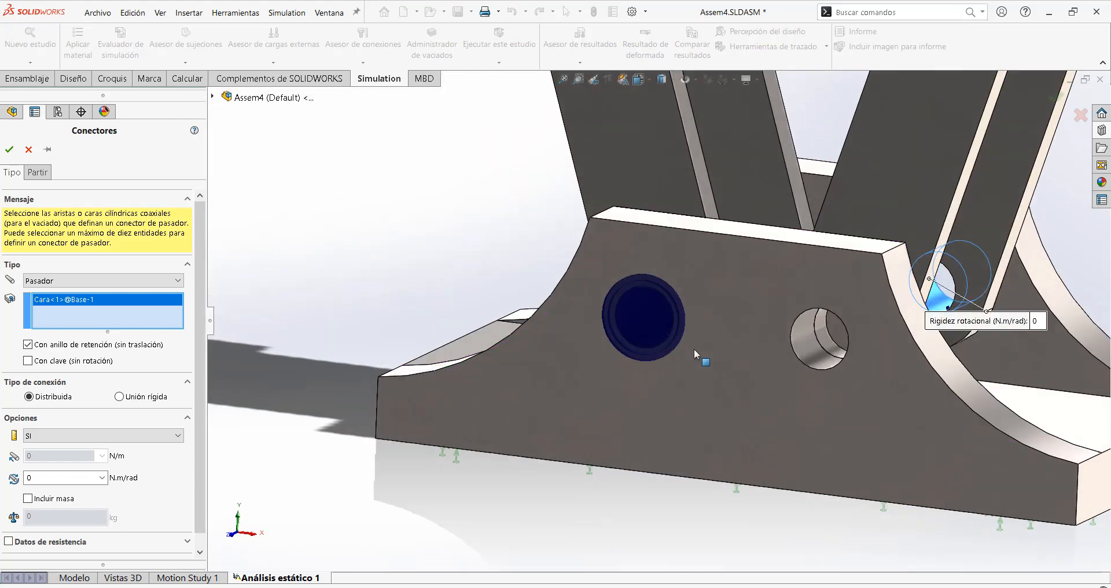
click(799, 347)
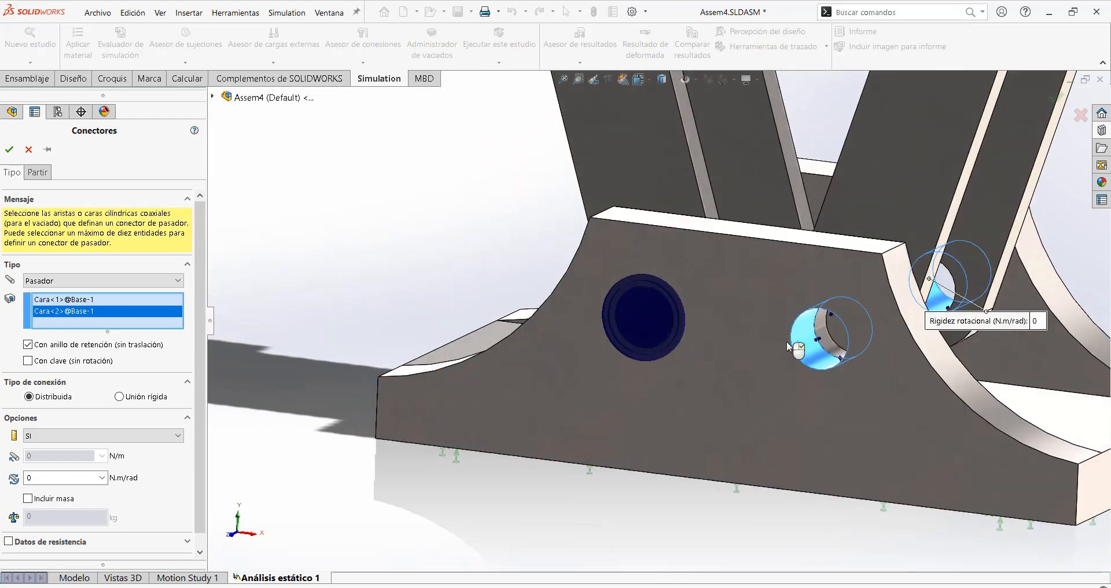
click(8, 150)
- Examine the pin connectors at the base, the side supports and the upper support block of the jack
scroll(713, 311, up, 8)
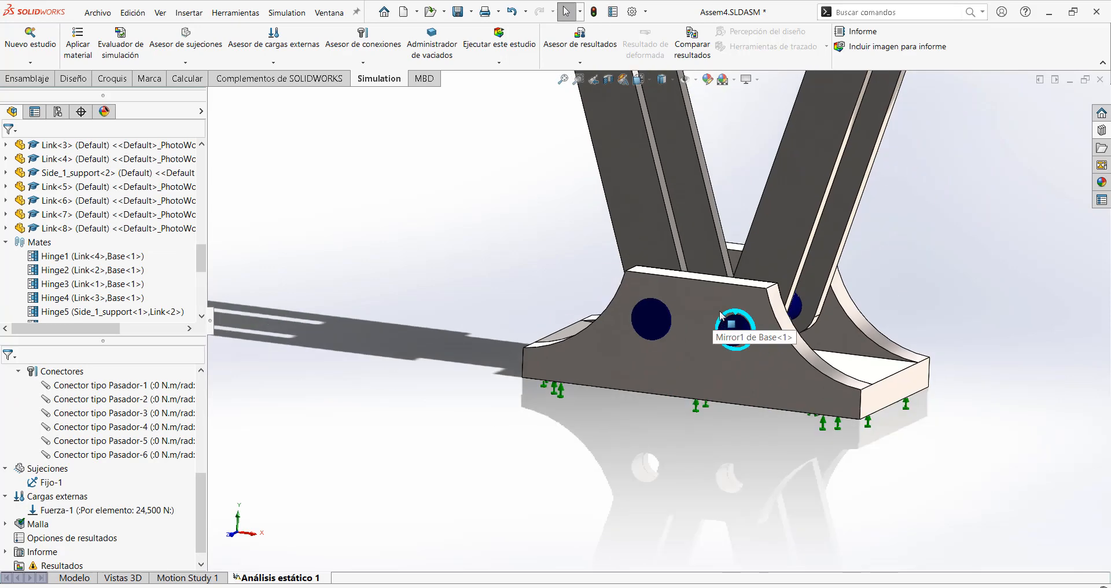
click(842, 220)
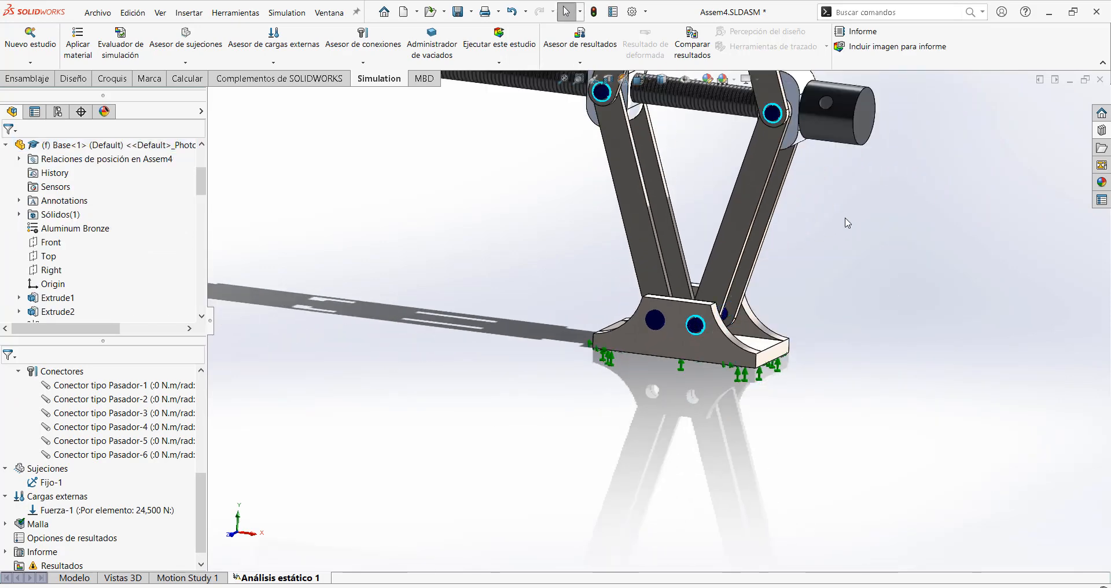
scroll(798, 196, up, 3)
scroll(759, 142, down, 1)
scroll(752, 155, up, 2)
scroll(746, 162, down, 2)
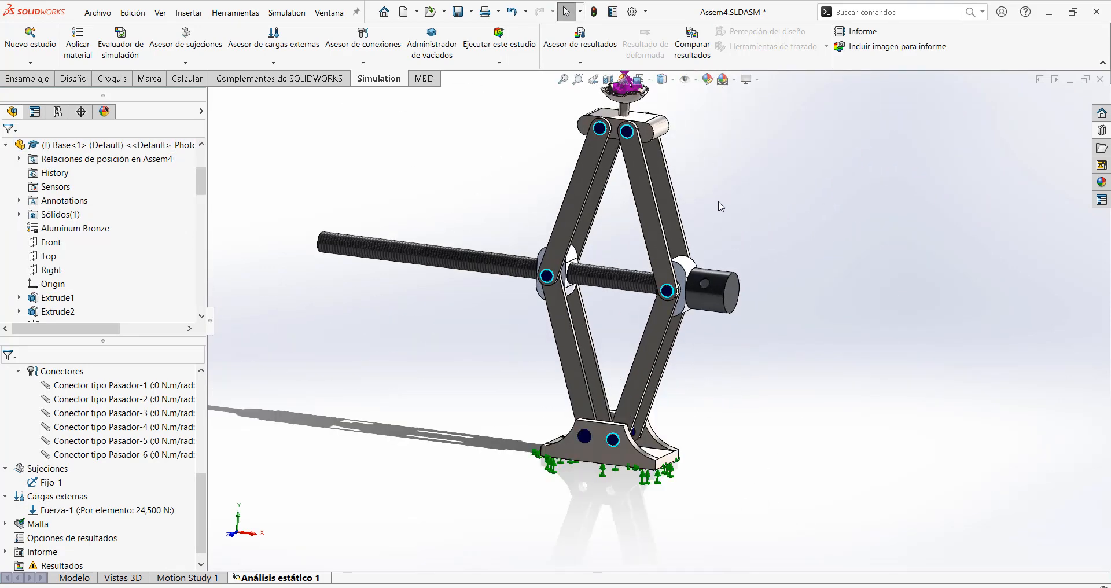
scroll(570, 156, down, 6)
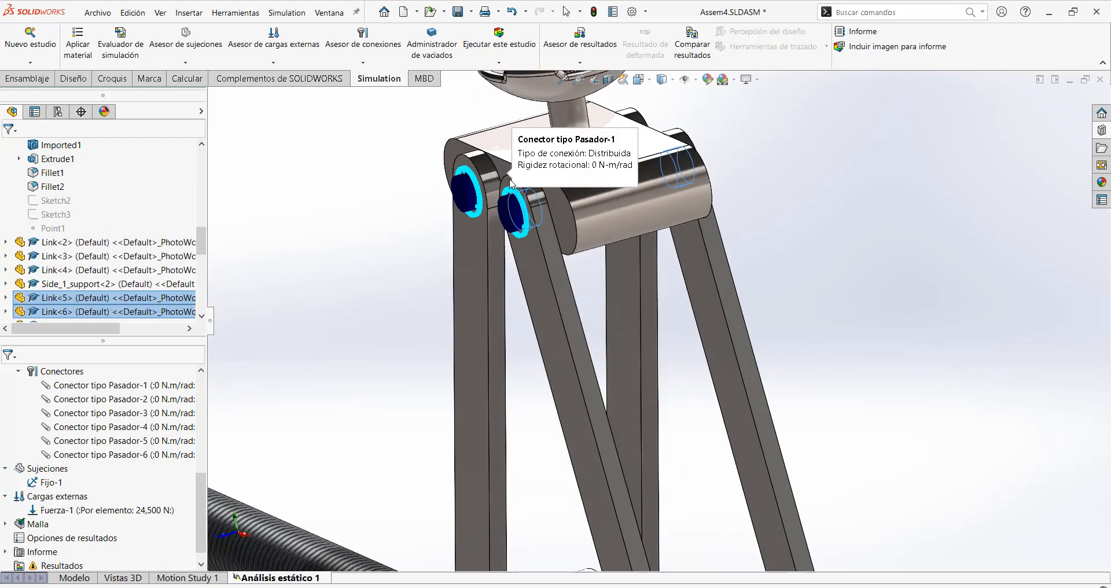
scroll(511, 183, down, 2)
scroll(651, 217, up, 1)
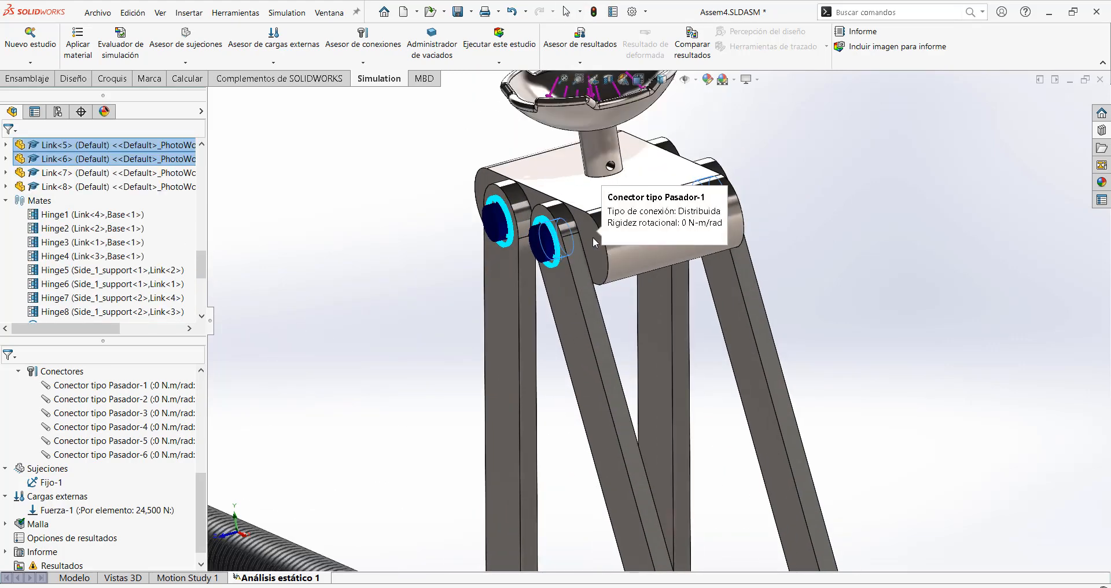
key(Escape)
scroll(648, 344, up, 4)
scroll(743, 551, up, 2)
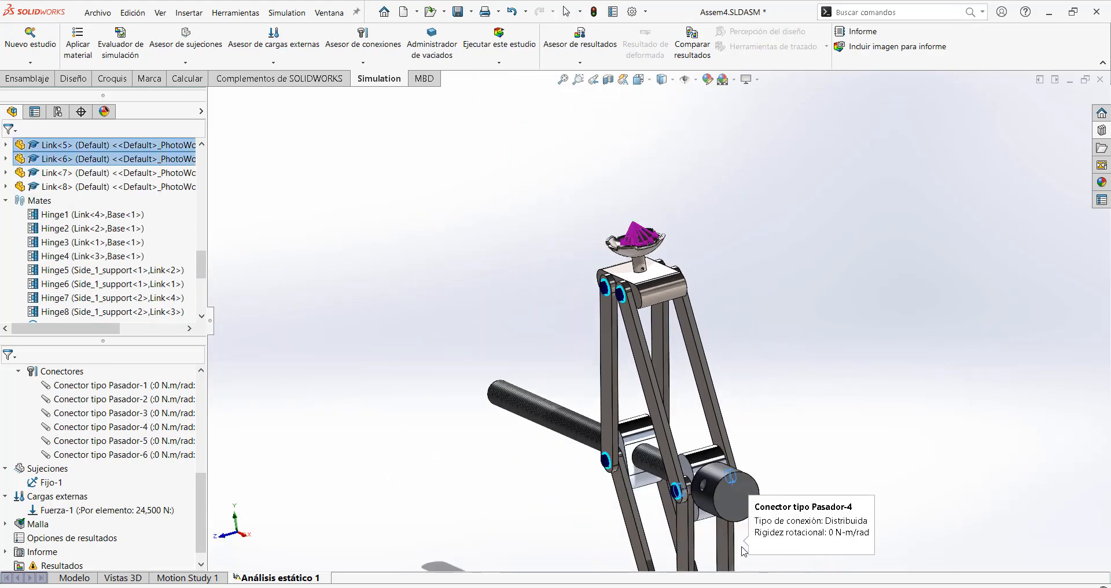
scroll(743, 549, down, 2)
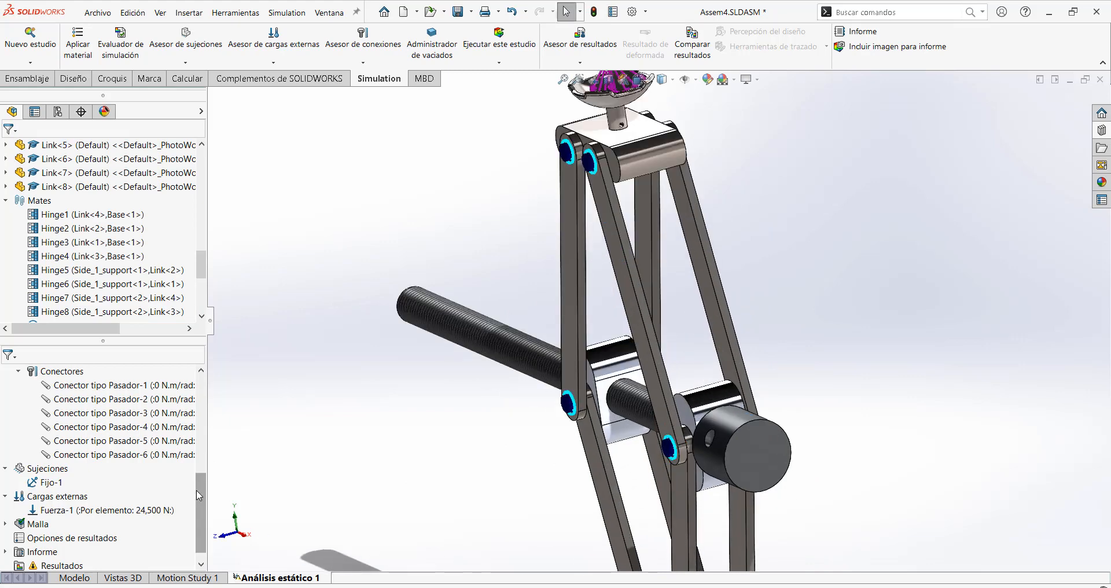
- Check the pin connector entries in the study tree against their joints on the whole jack
scroll(115, 486, up, 3)
click(113, 465)
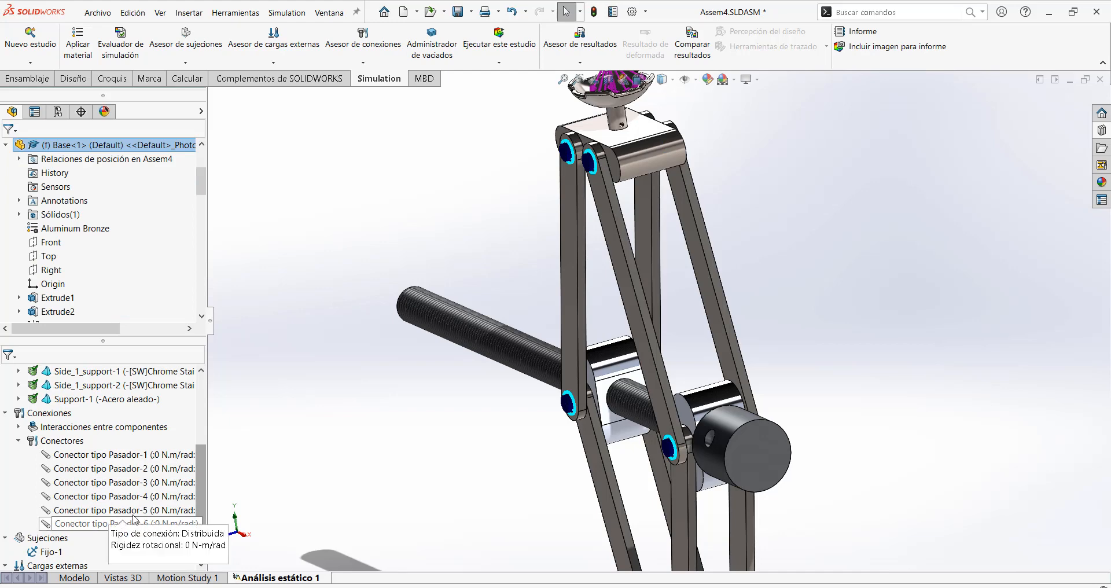
key(f)
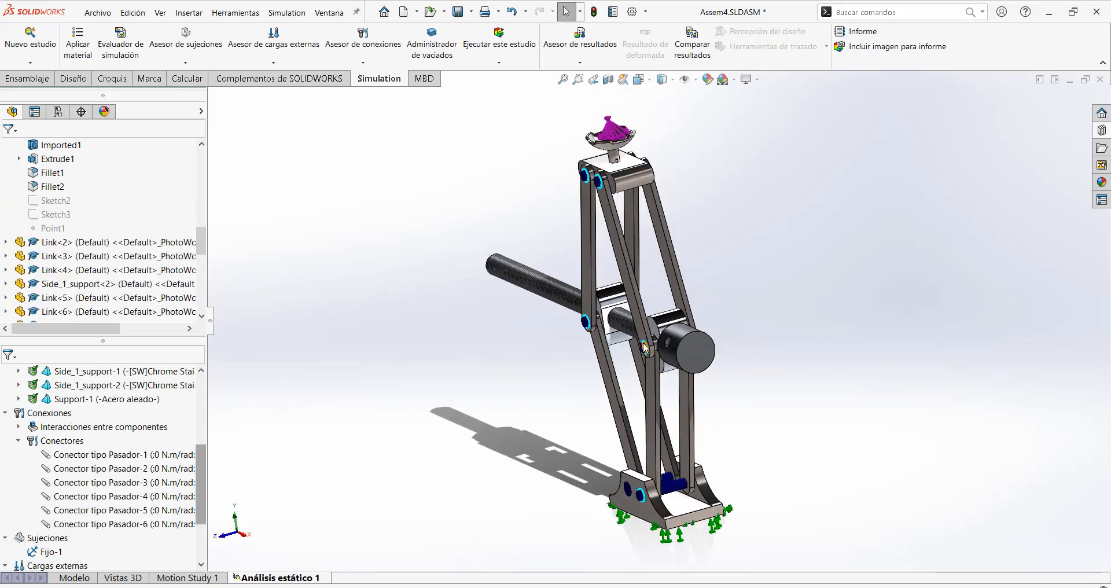
scroll(716, 454, down, 4)
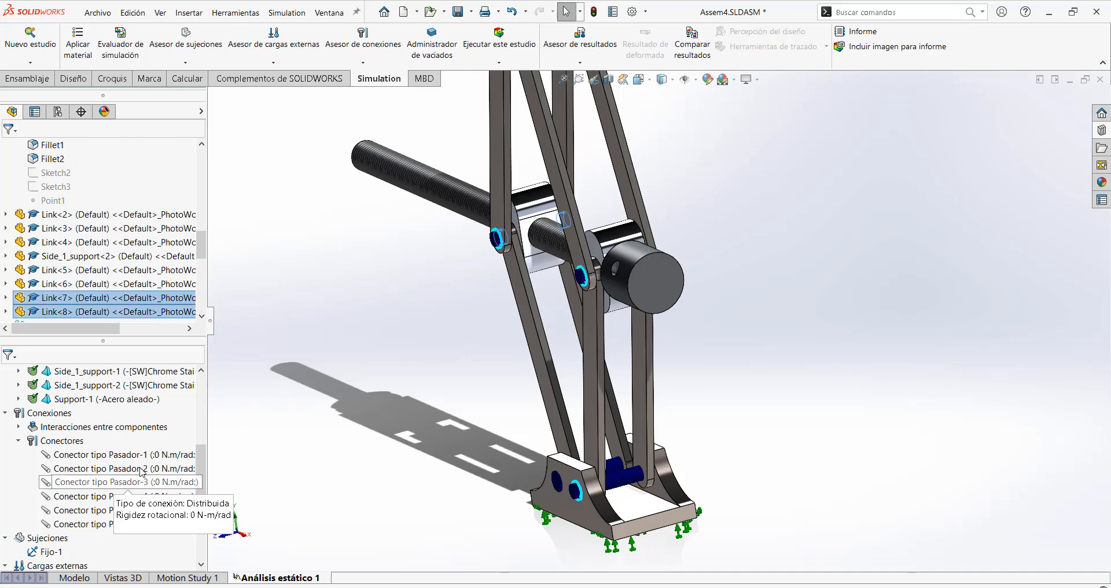
scroll(631, 386, up, 3)
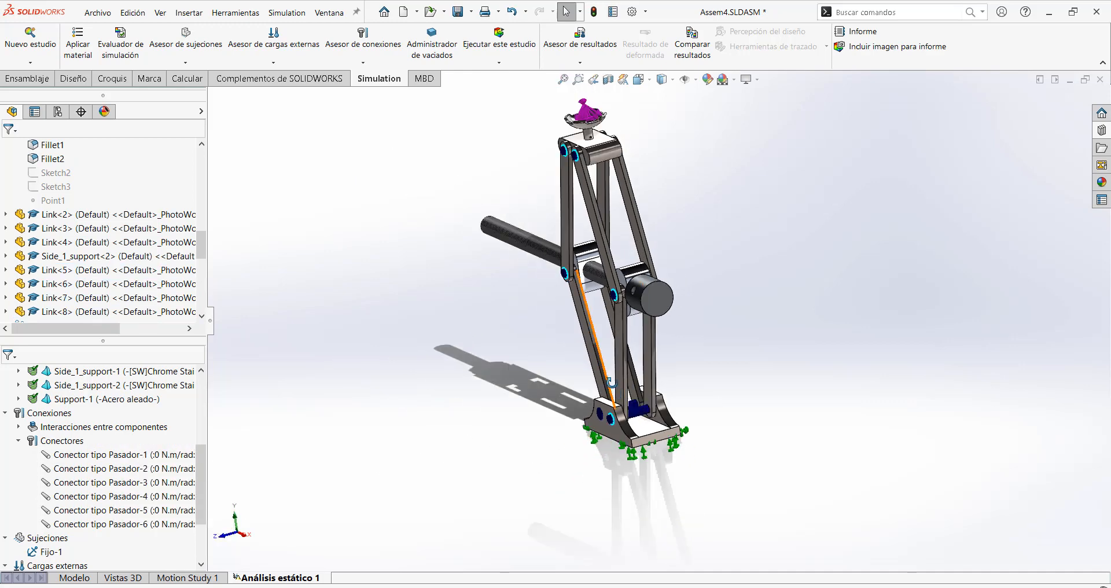
middle_drag(610, 382, 663, 373)
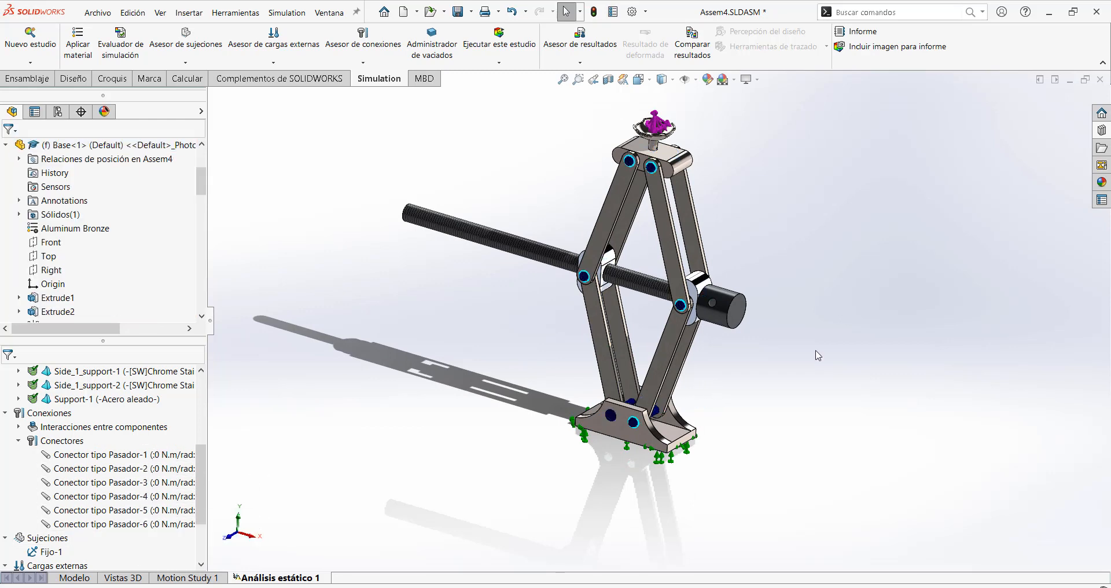
scroll(820, 284, up, 1)
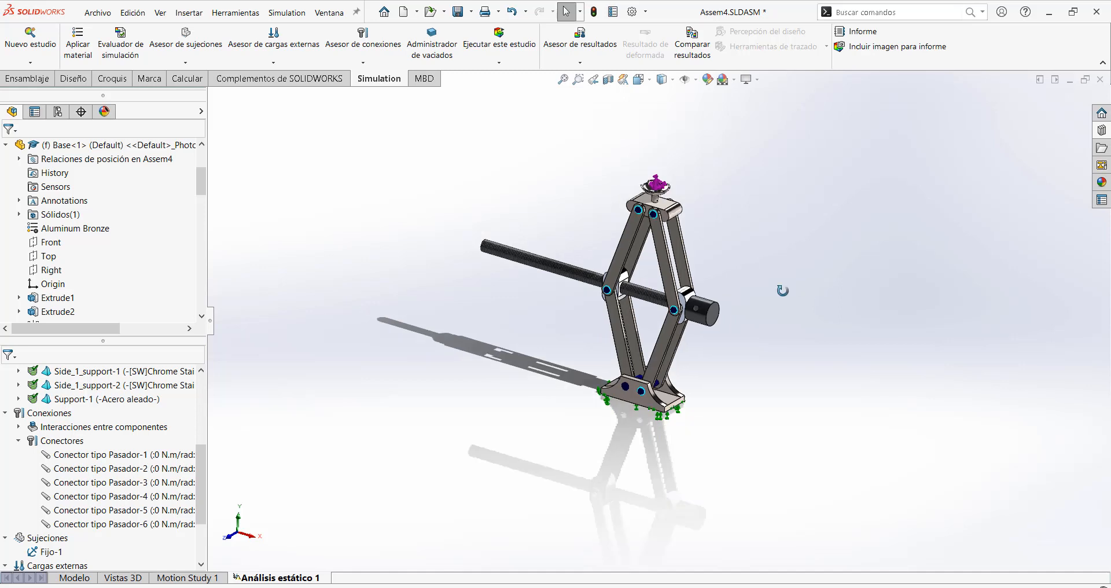
middle_drag(789, 290, 774, 307)
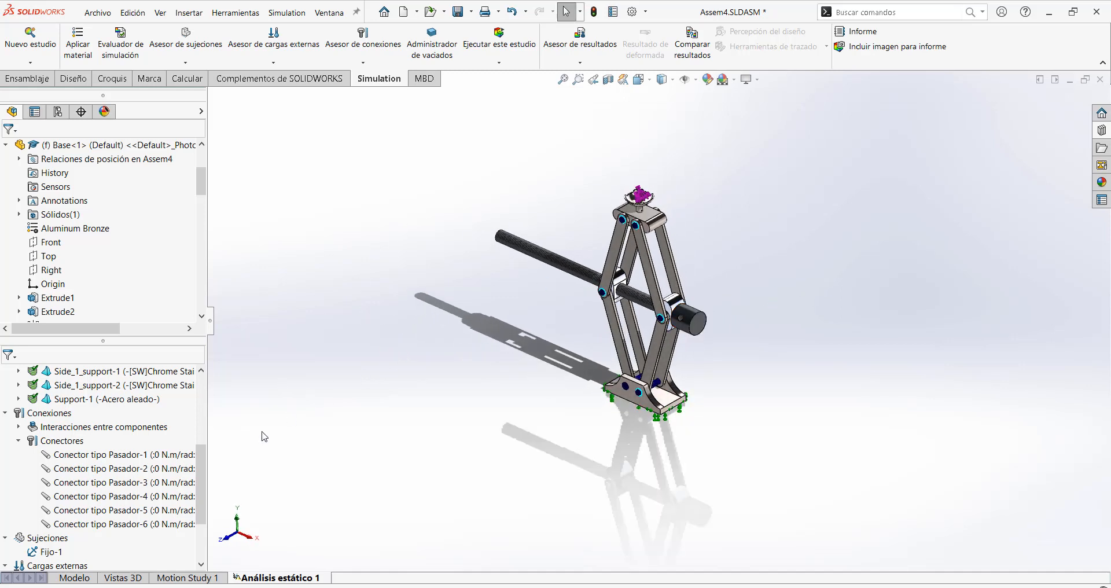
- Collapse the Piezas and Conexiones folders of the study tree and highlight the Fuerza-1 load on the model
drag(209, 474, 210, 424)
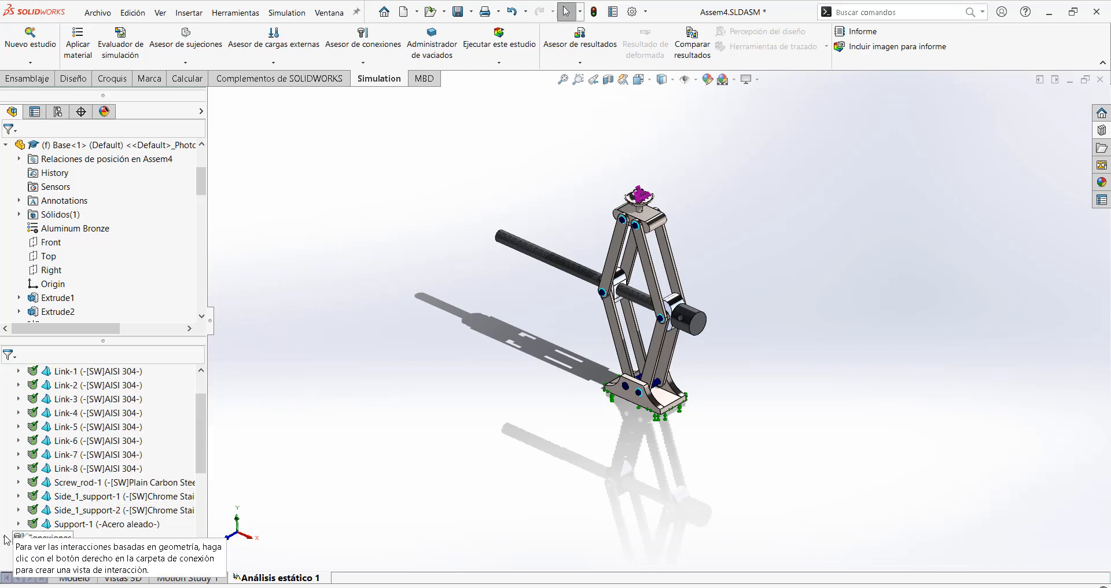
scroll(31, 470, up, 1)
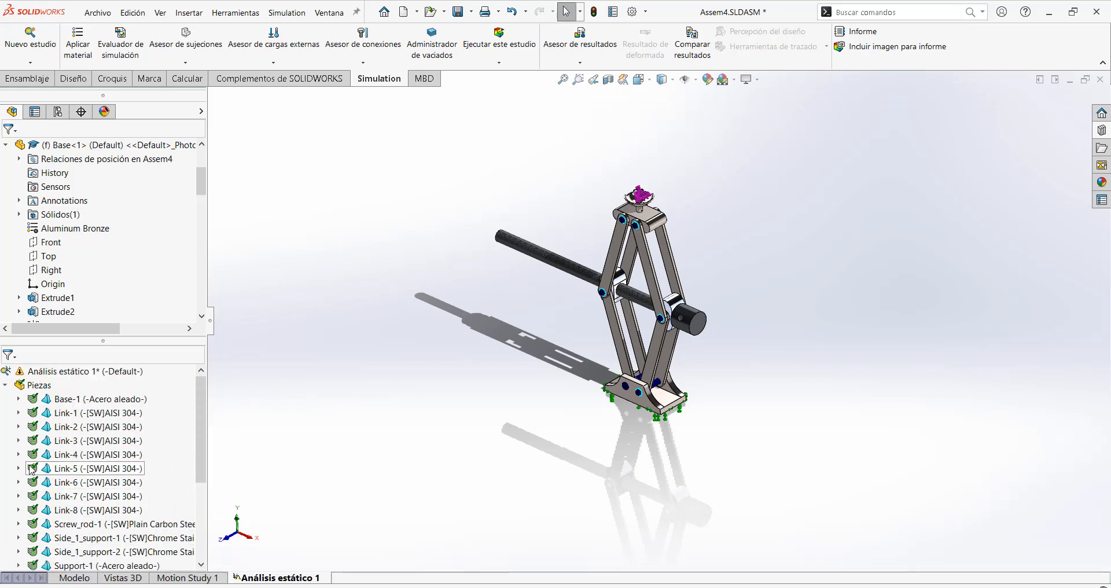
click(6, 384)
click(151, 452)
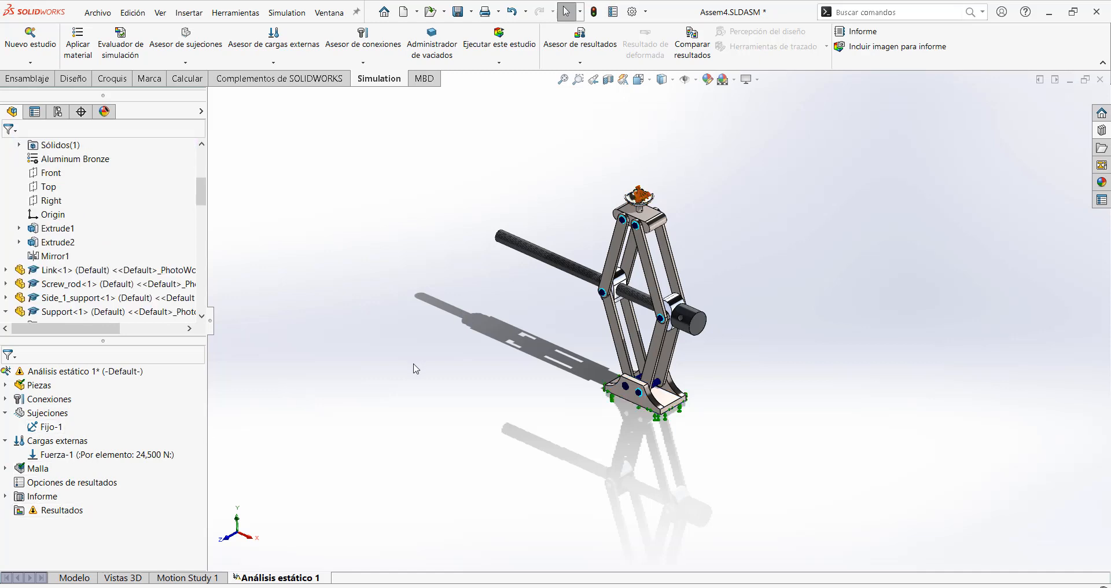
- Create the mesh of the jack assembly with the mesh density midway between coarse and fine
right_click(46, 472)
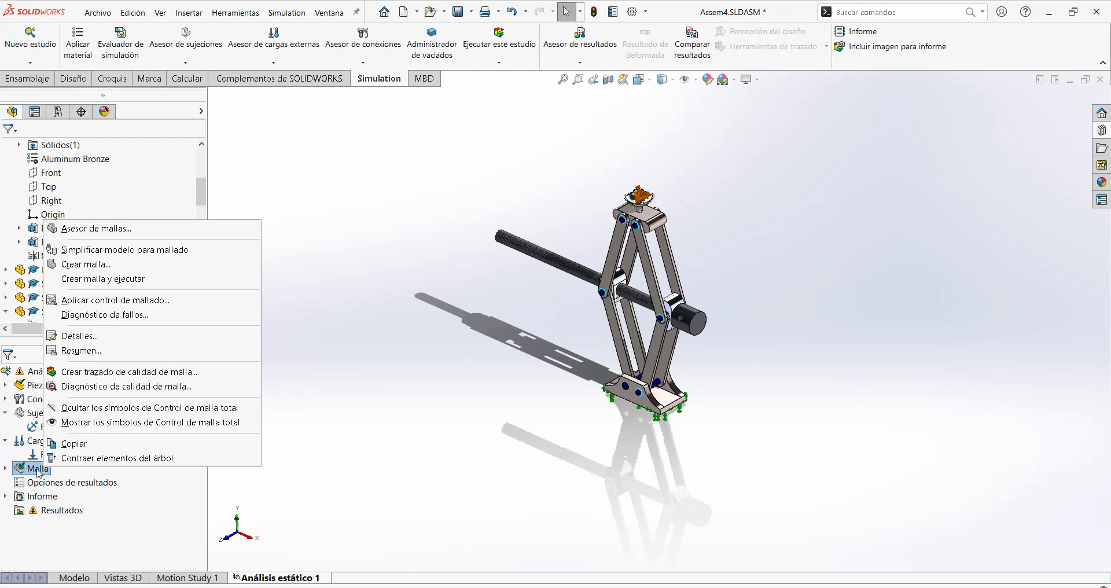
click(103, 269)
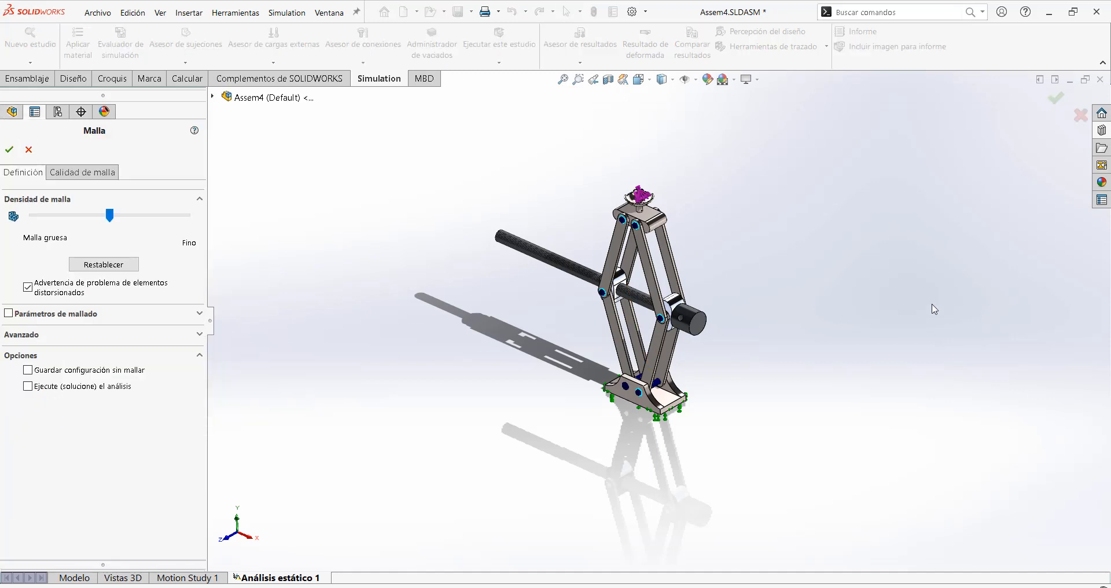
scroll(713, 280, down, 2)
scroll(713, 279, down, 1)
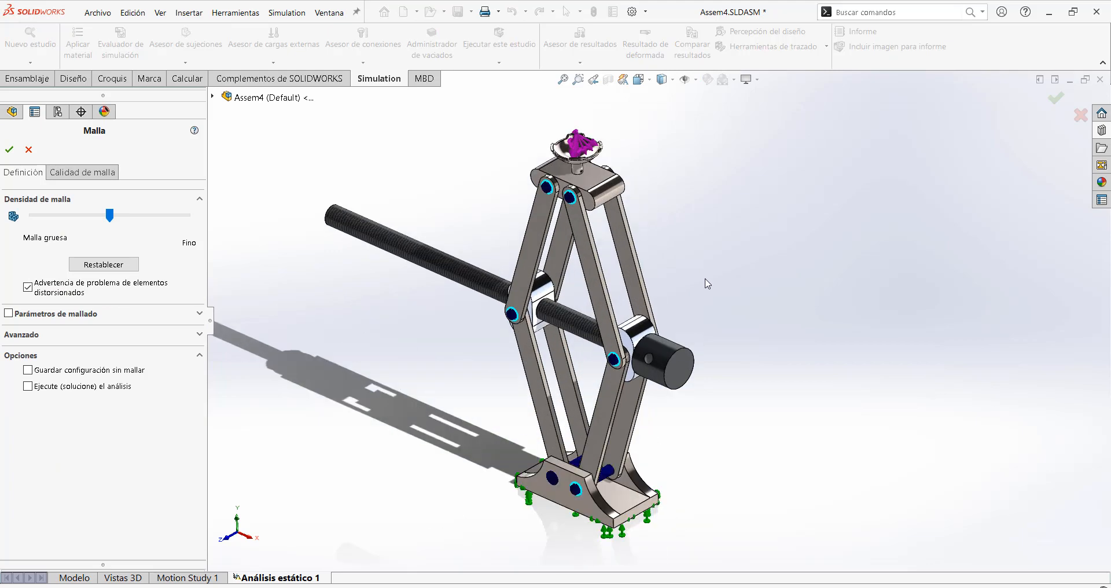
scroll(676, 302, down, 1)
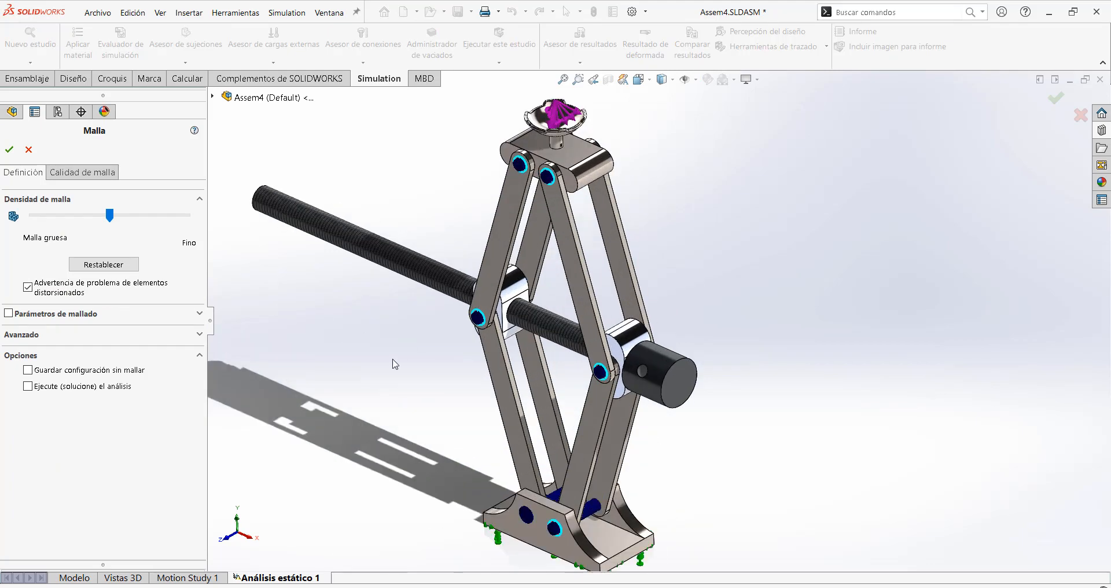
scroll(402, 359, up, 1)
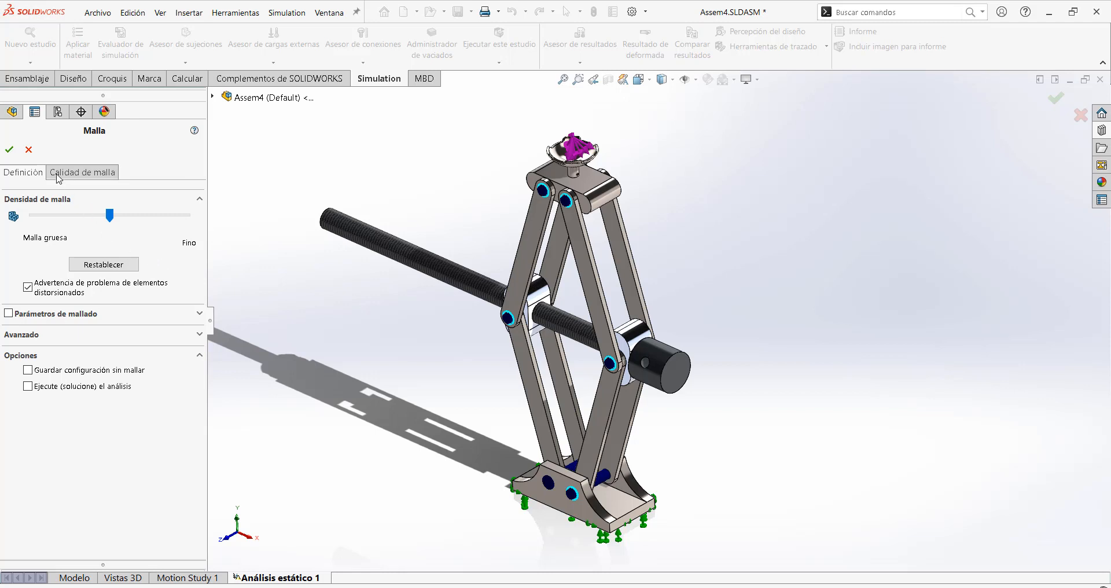
click(9, 149)
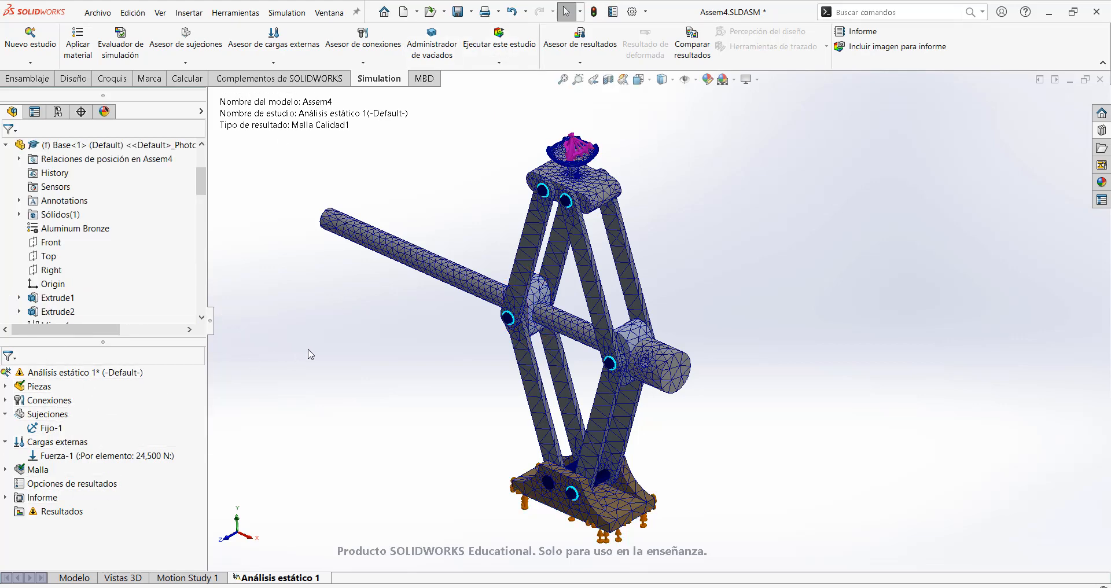
- Run the static study and display the Desplazamientos1 displacement plot on the jack
click(499, 39)
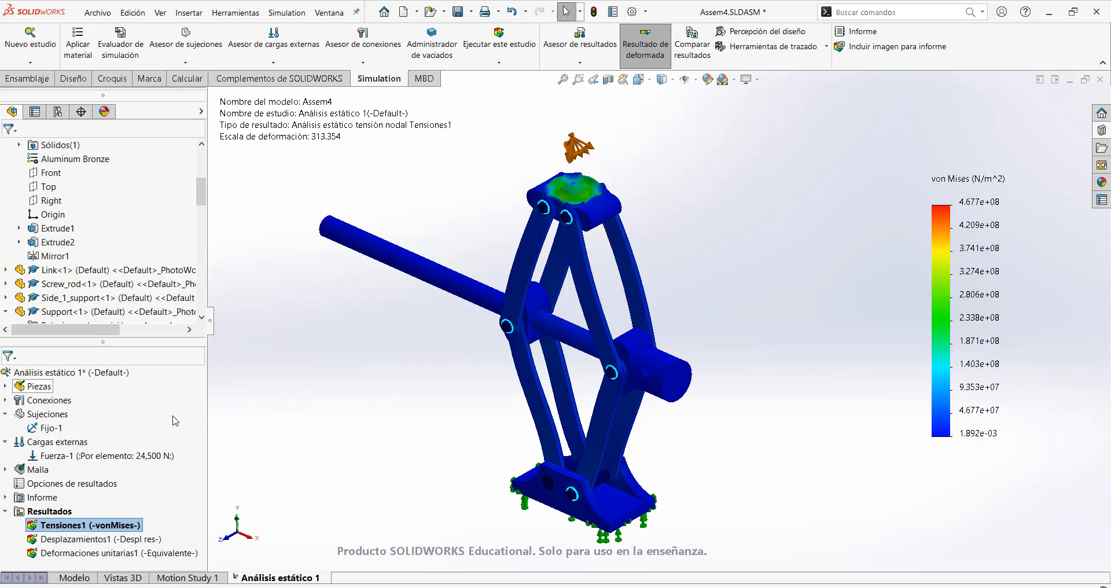
double_click(140, 540)
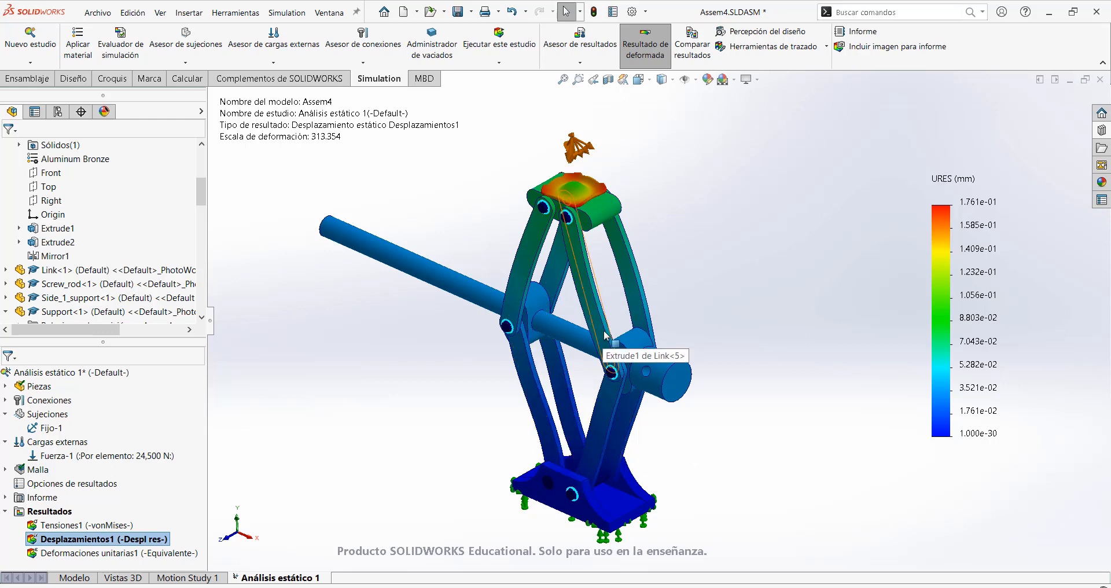
scroll(567, 332, down, 3)
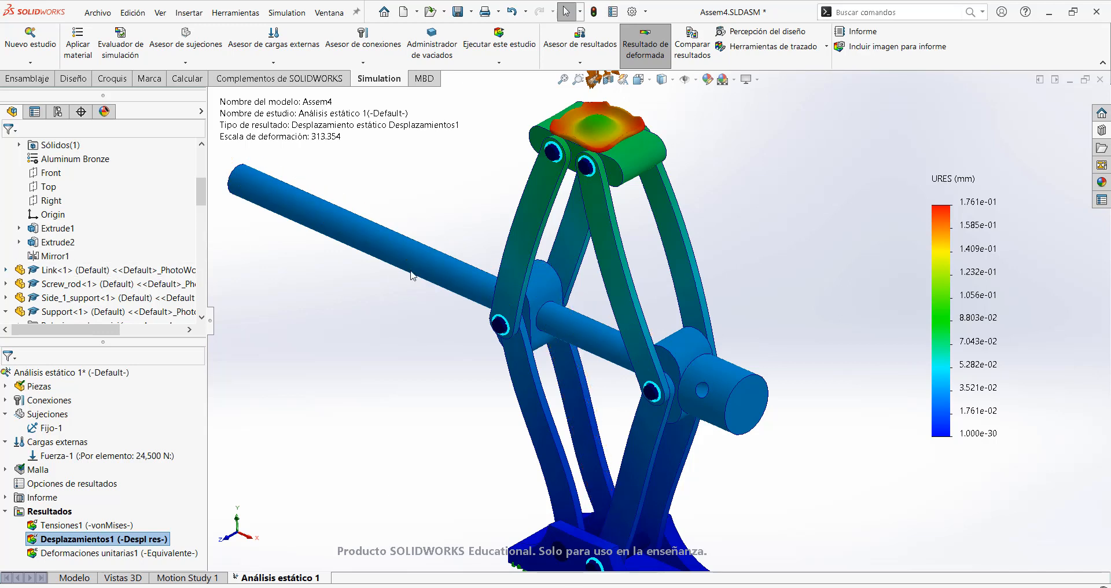
middle_drag(393, 226, 468, 169)
scroll(774, 238, up, 1)
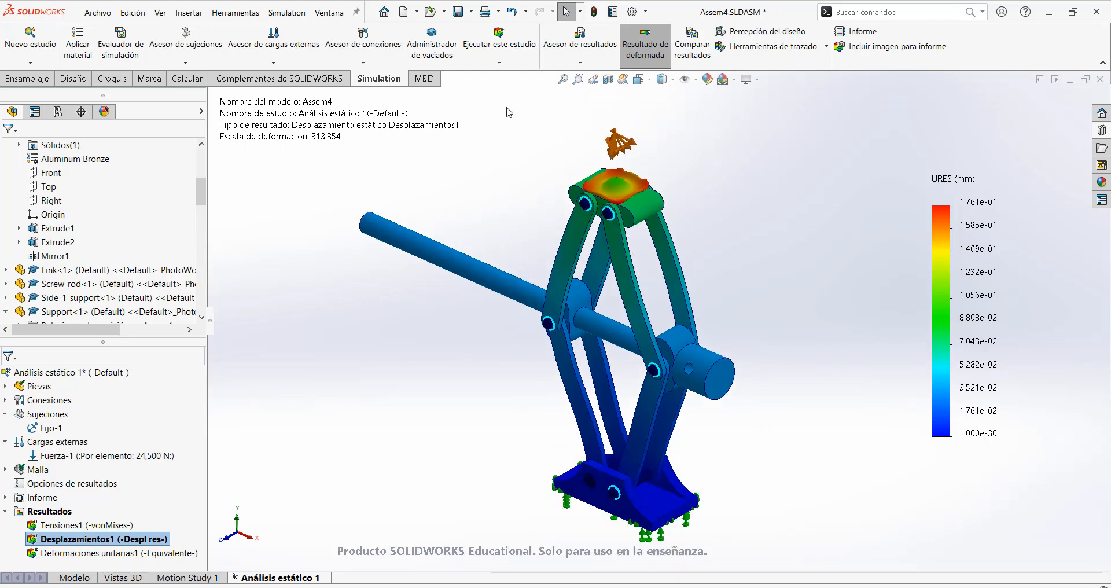
- Add a factor of safety plot for all bodies using the Automático failure criterion
click(504, 67)
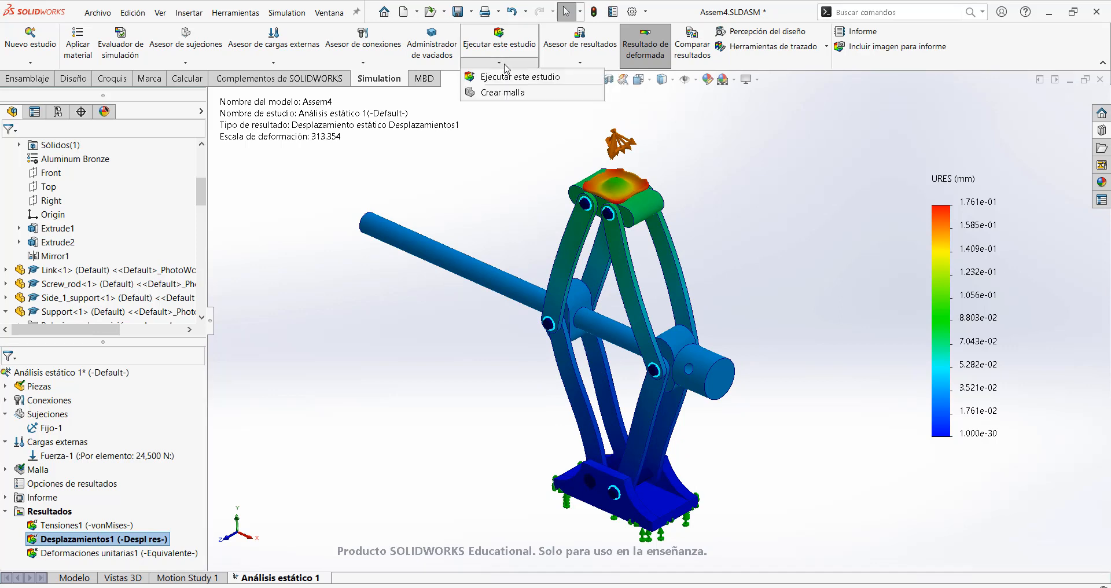
click(580, 63)
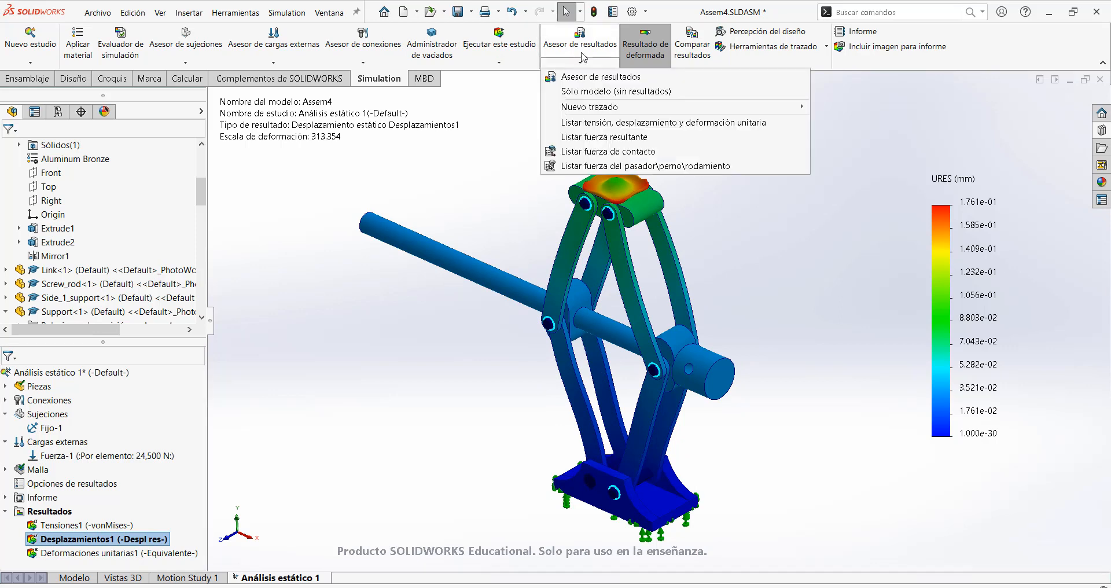
mouse_move(602, 112)
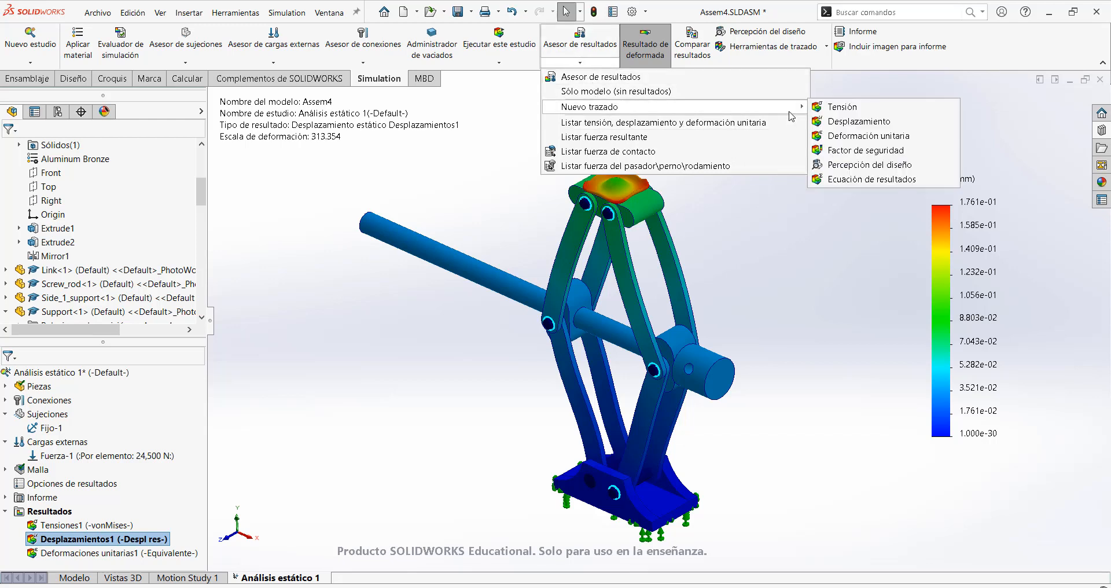
click(862, 151)
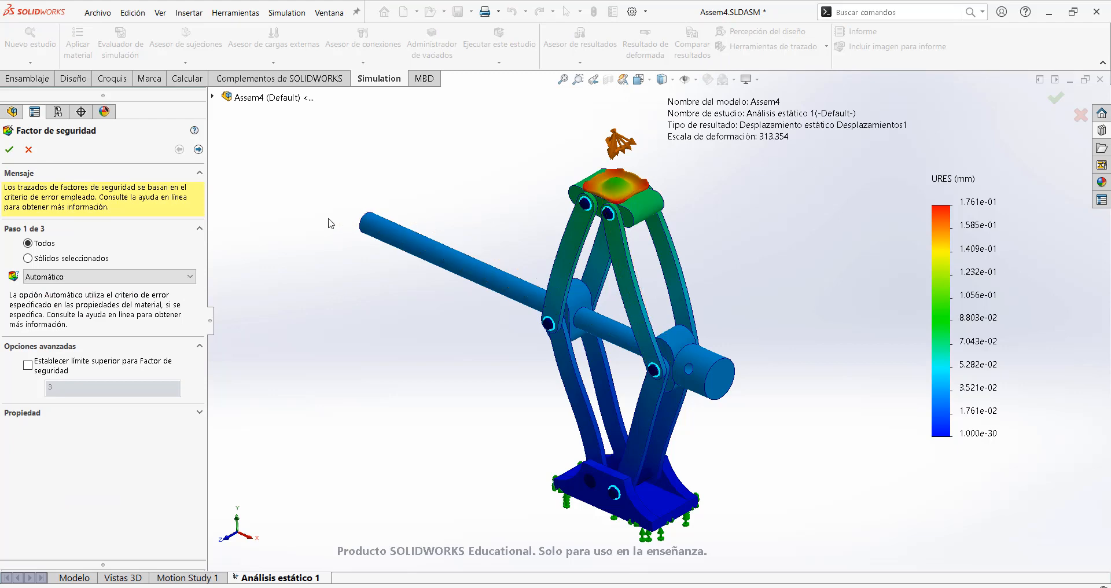
click(9, 149)
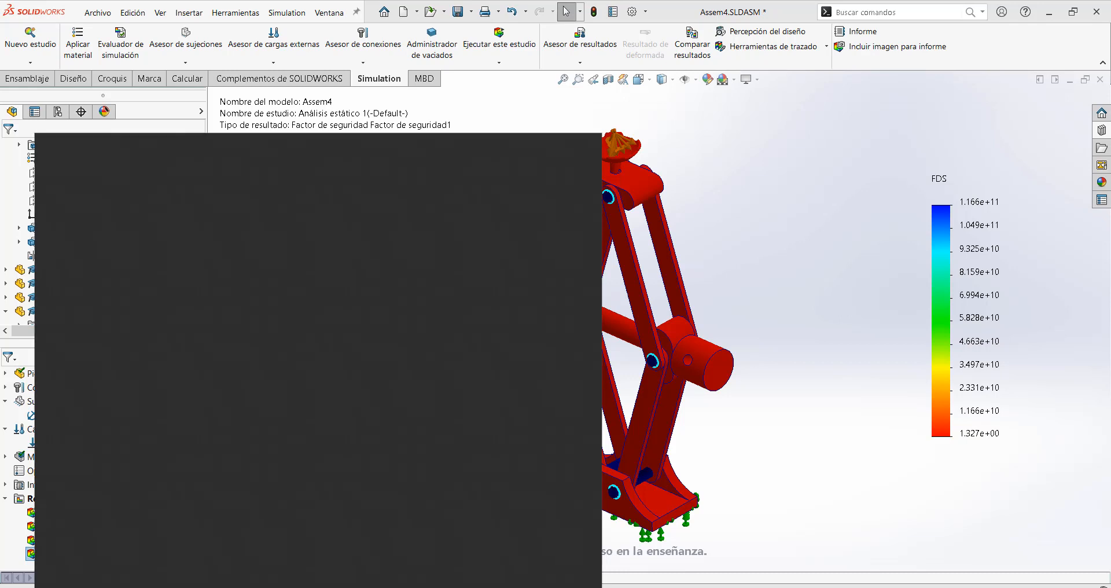
- Switch to Calculator, compute 1.3 × 2500, and return to the factor of safety plot in SOLIDWORKS
text(ca)
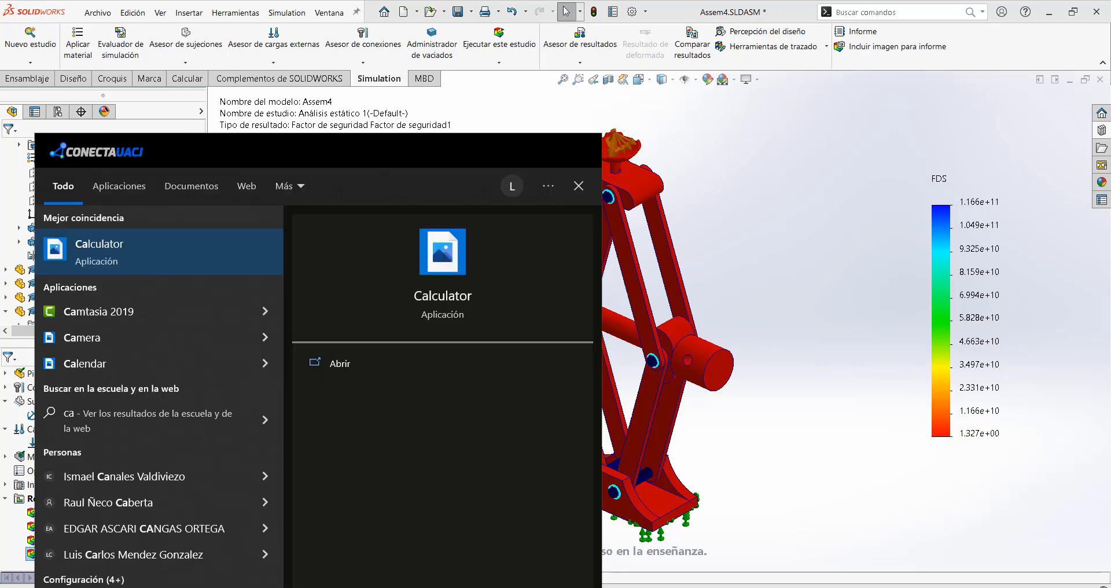
text(l)
click(126, 255)
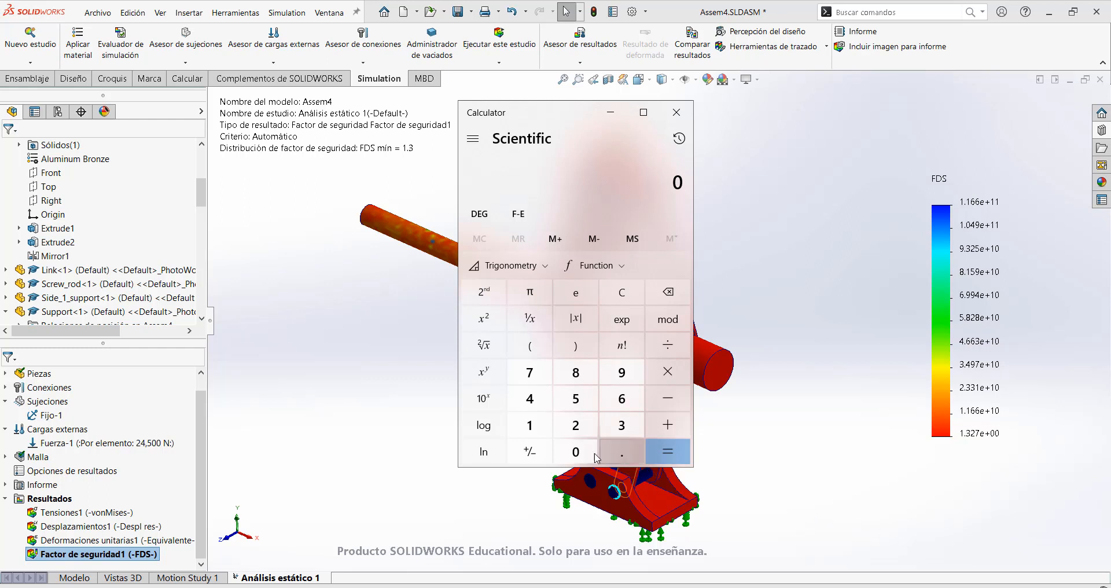
click(529, 426)
click(620, 451)
click(619, 426)
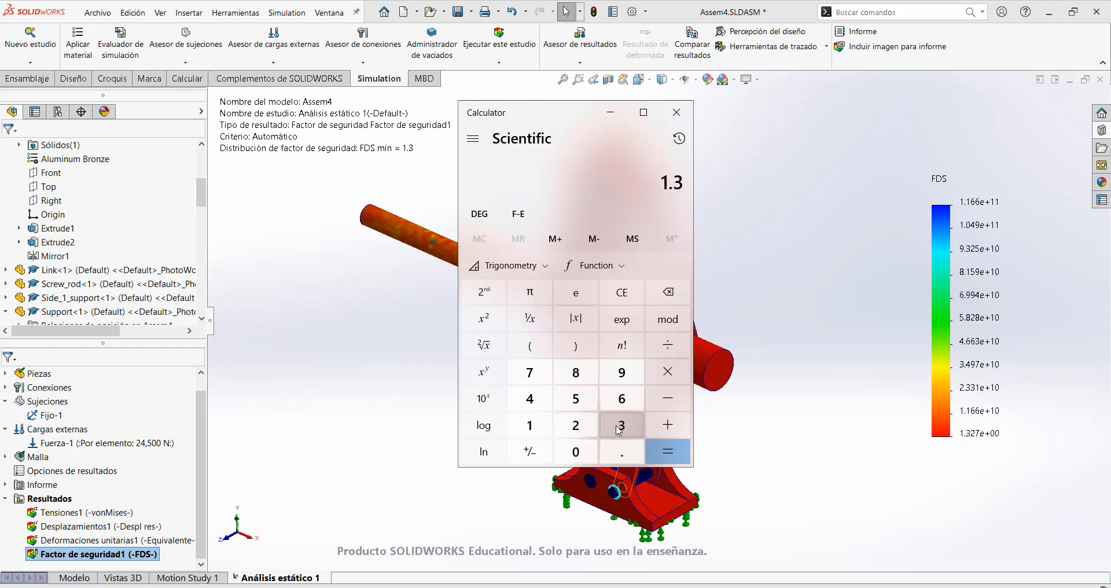
click(664, 382)
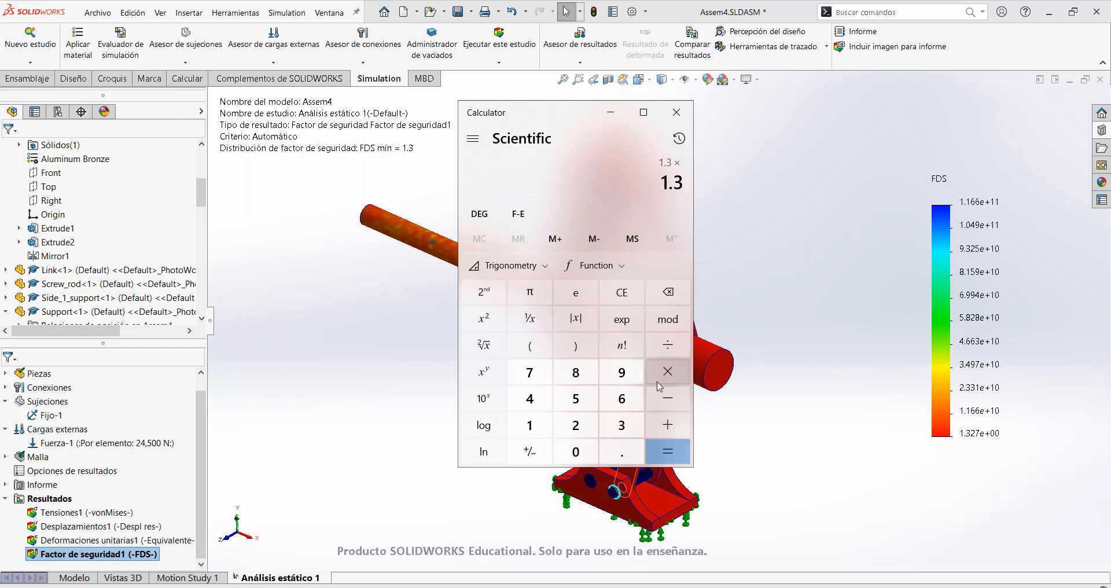
click(589, 429)
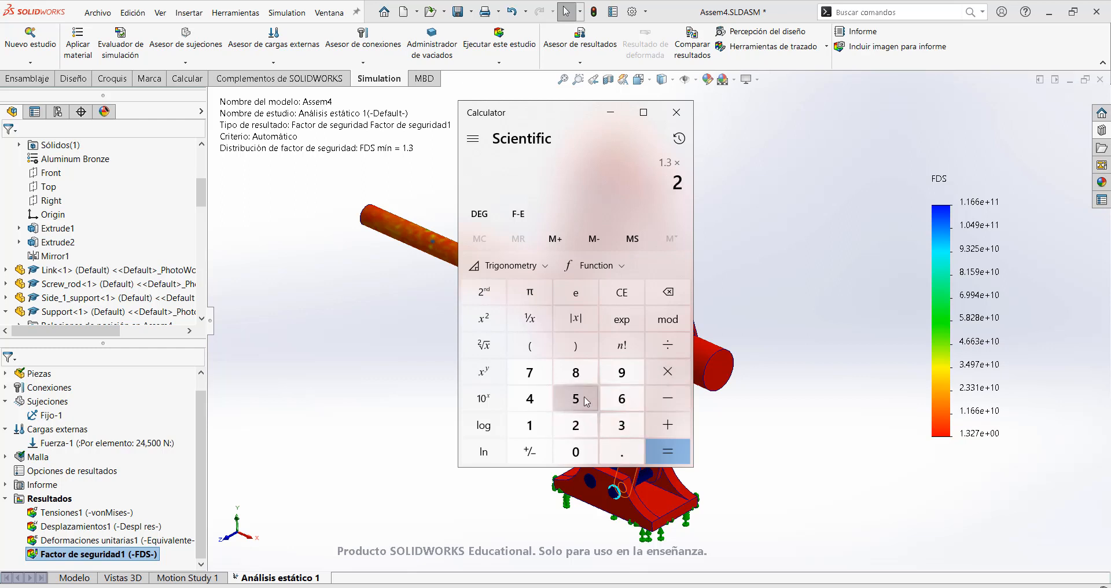
click(577, 399)
click(583, 453)
click(584, 453)
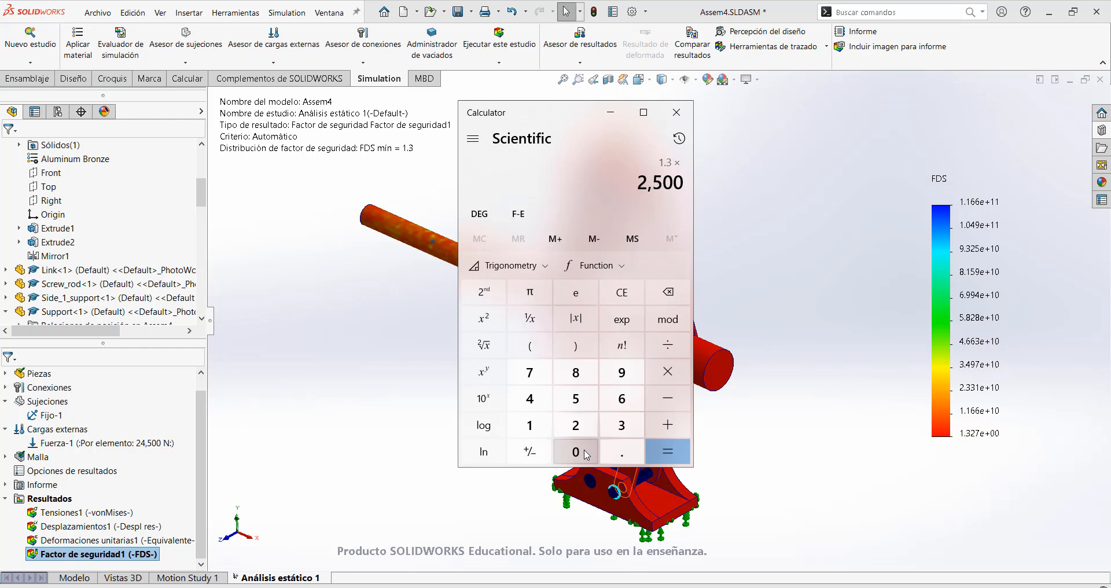
click(653, 445)
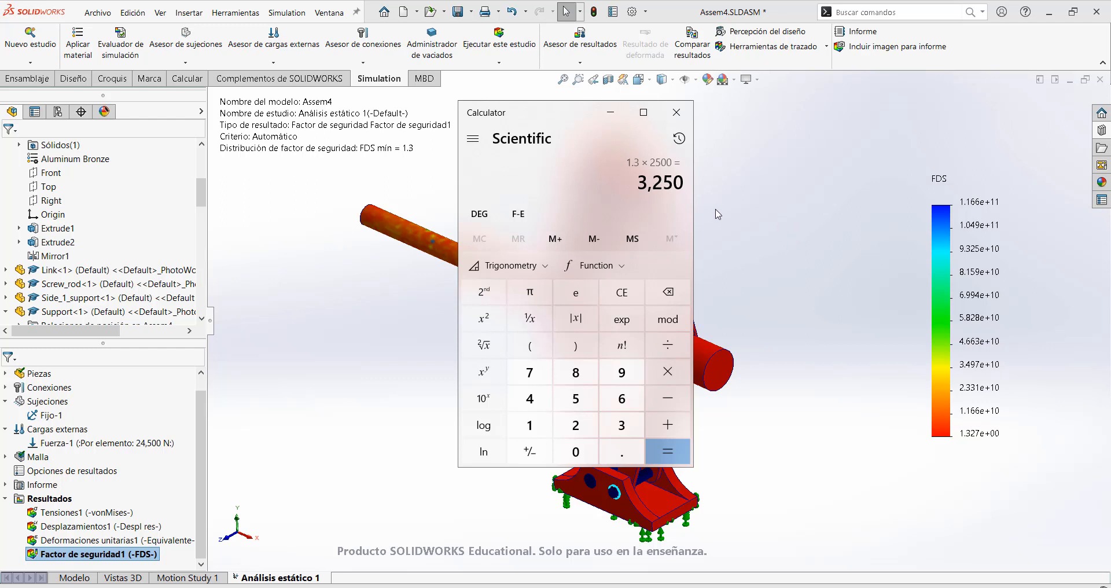
click(611, 112)
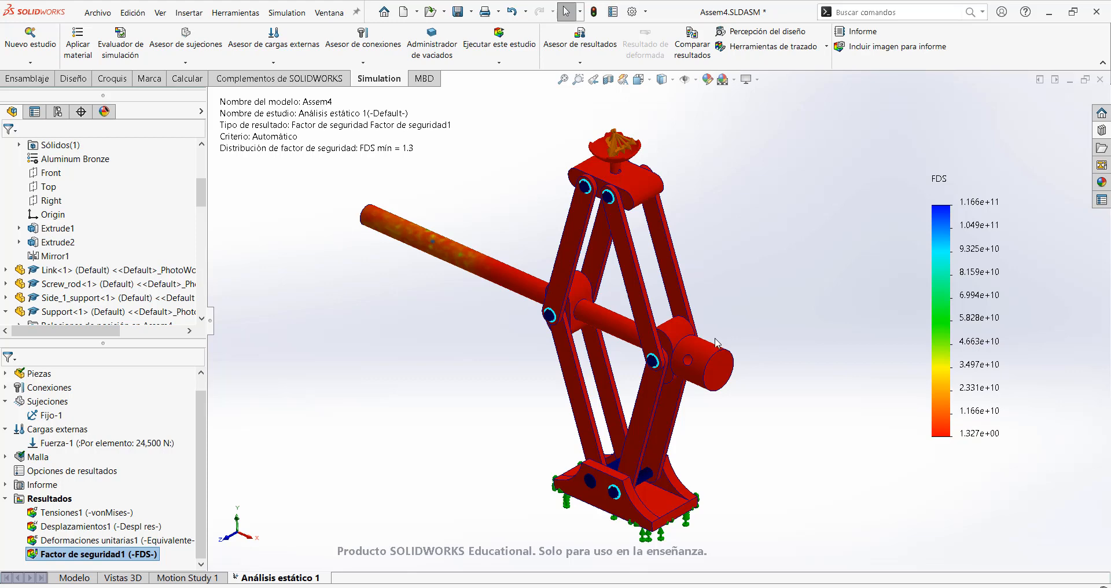
- Examine the factor of safety plot across the jack and identify the upper link beside the screw rod in the study tree
scroll(623, 307, down, 3)
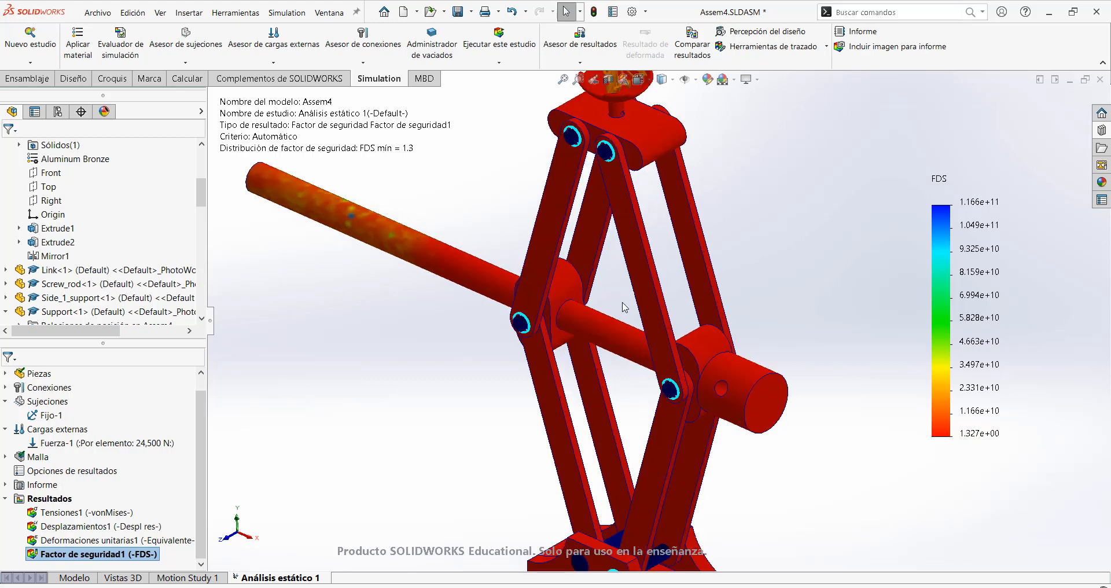
scroll(624, 307, up, 2)
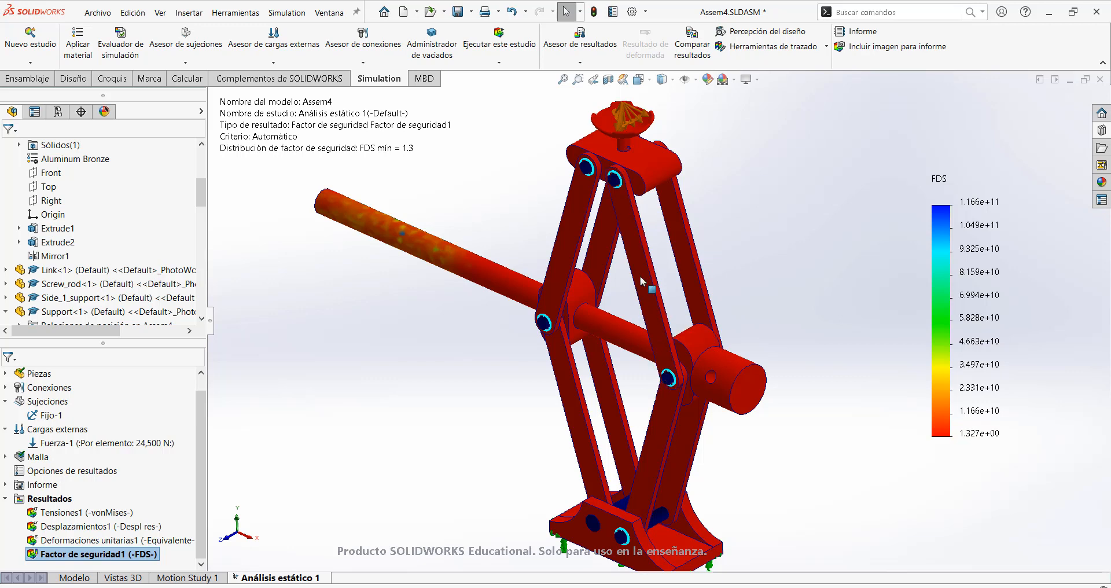
click(570, 209)
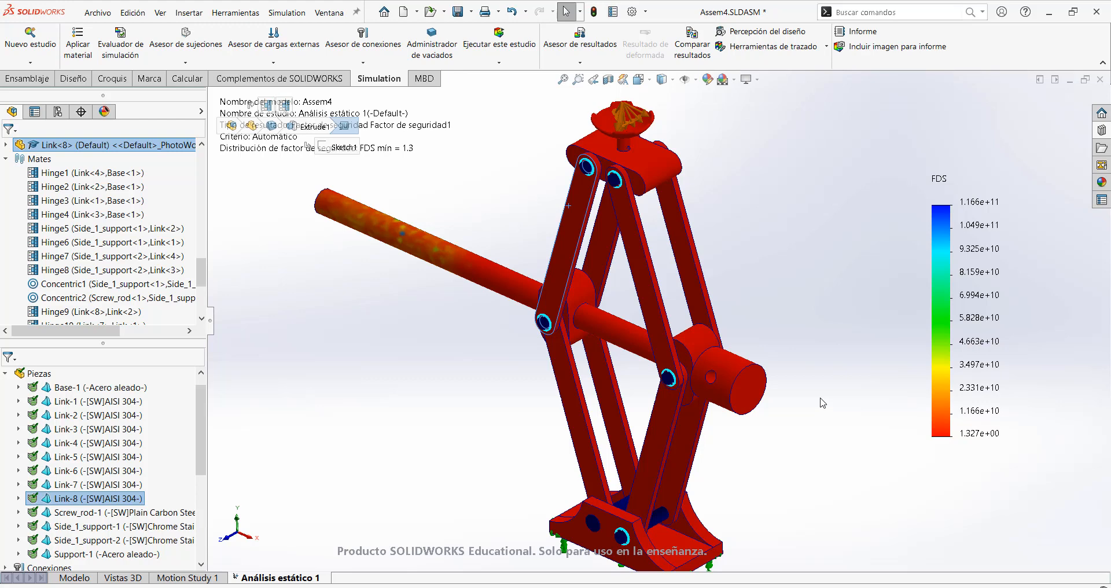
scroll(206, 522, down, 5)
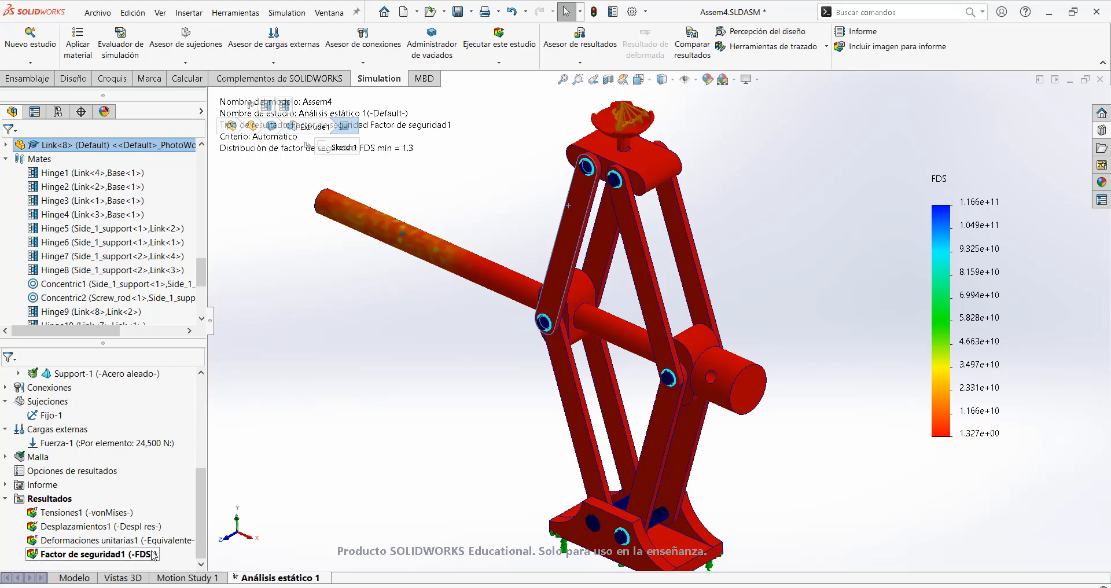
scroll(769, 347, up, 1)
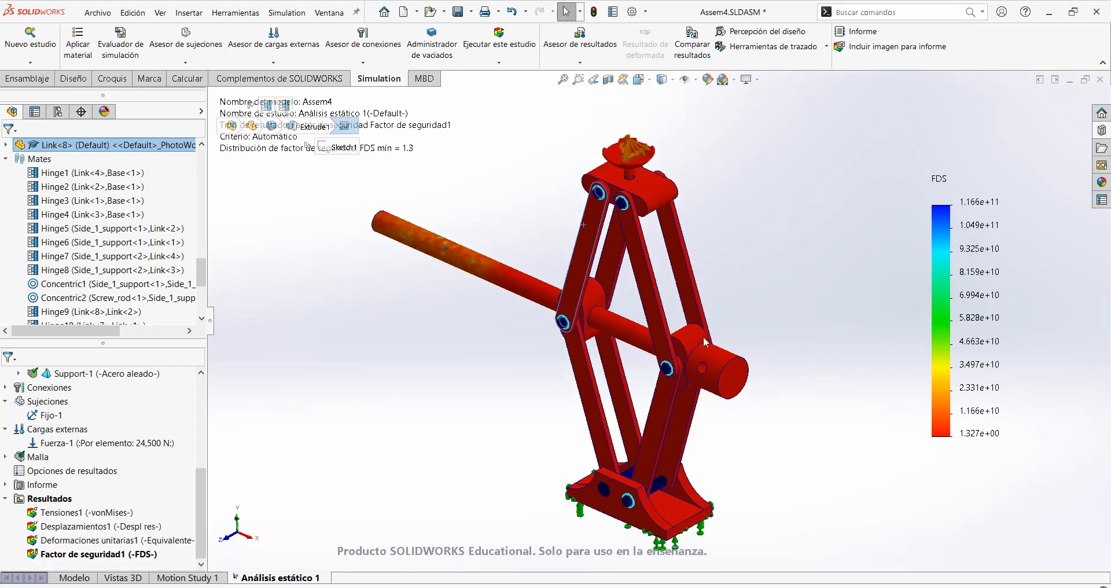
scroll(810, 350, up, 1)
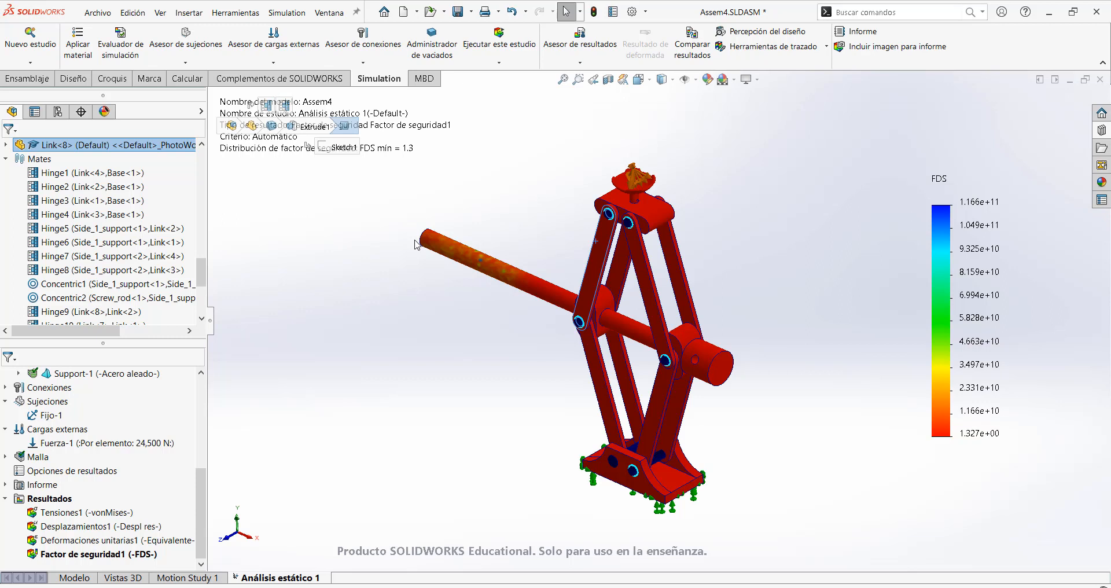
- Publish the study report Assem4-Análisis estático 1-2 on letter paper, excluding the Detalles del sensor section
click(855, 32)
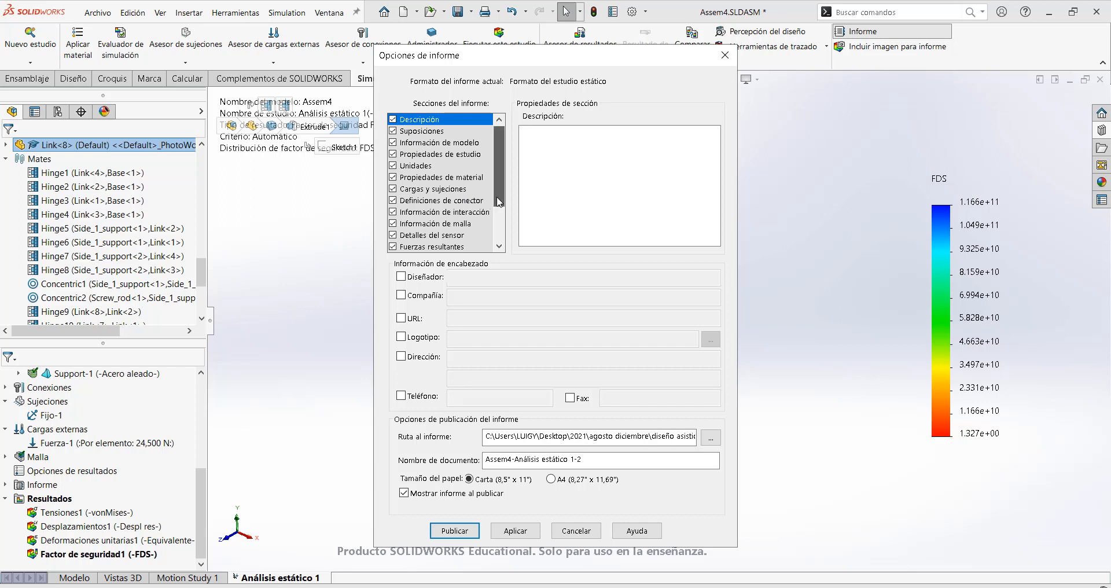
drag(499, 201, 497, 236)
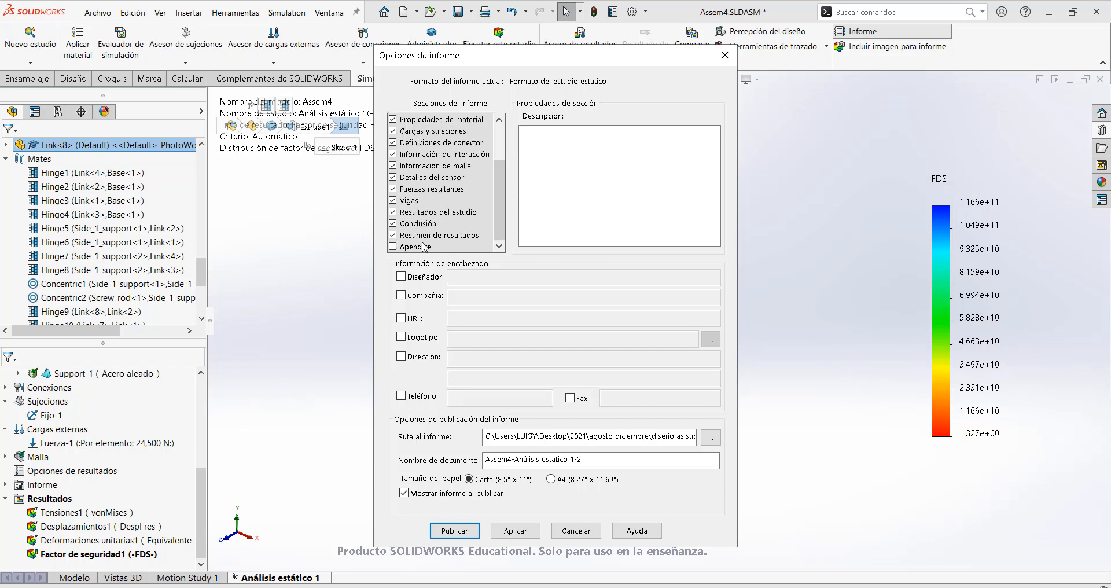
click(402, 178)
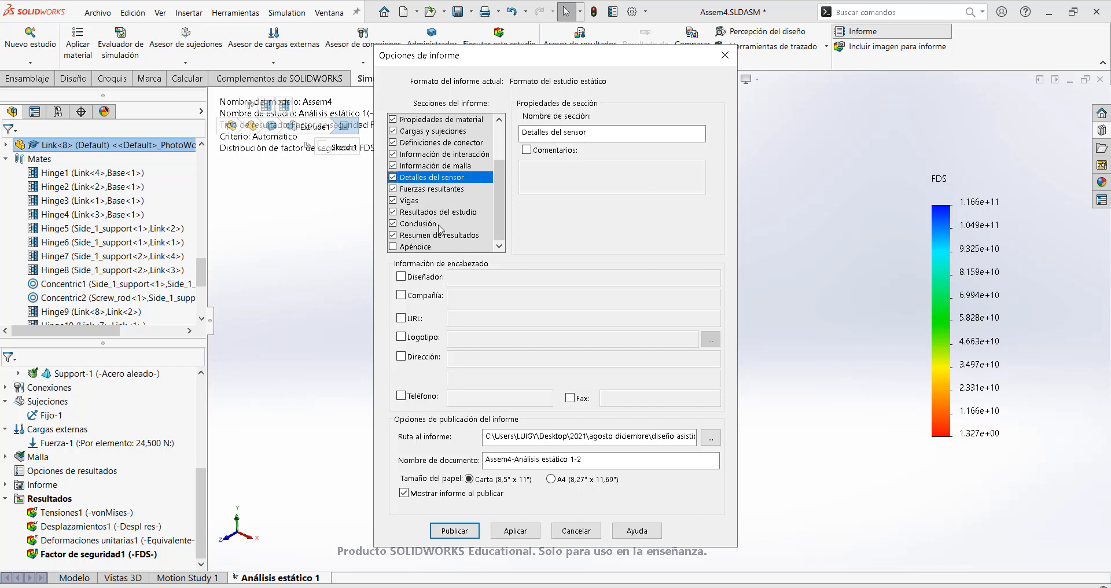
click(394, 177)
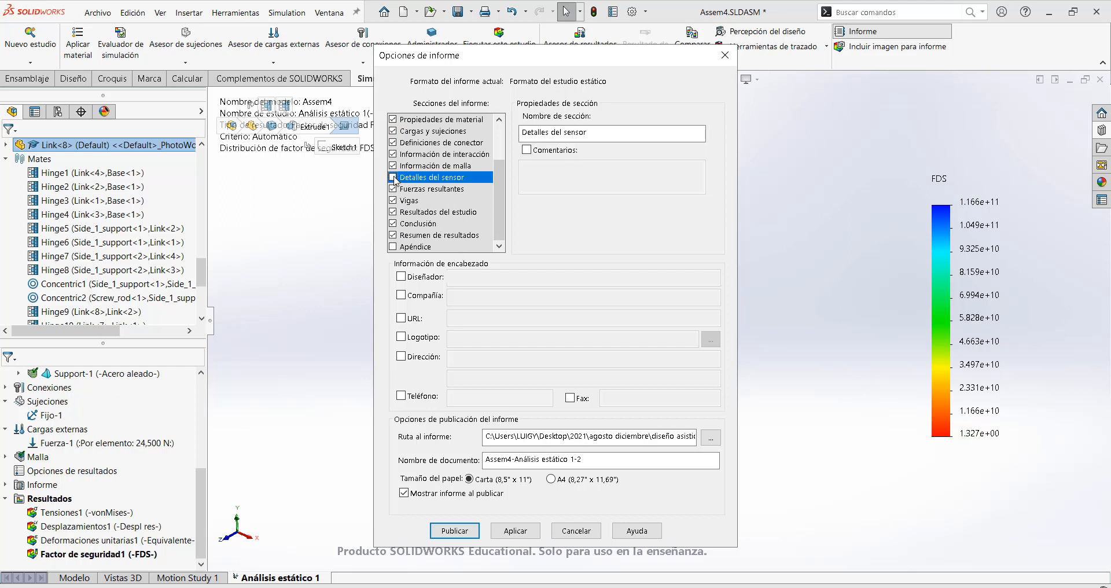
click(524, 530)
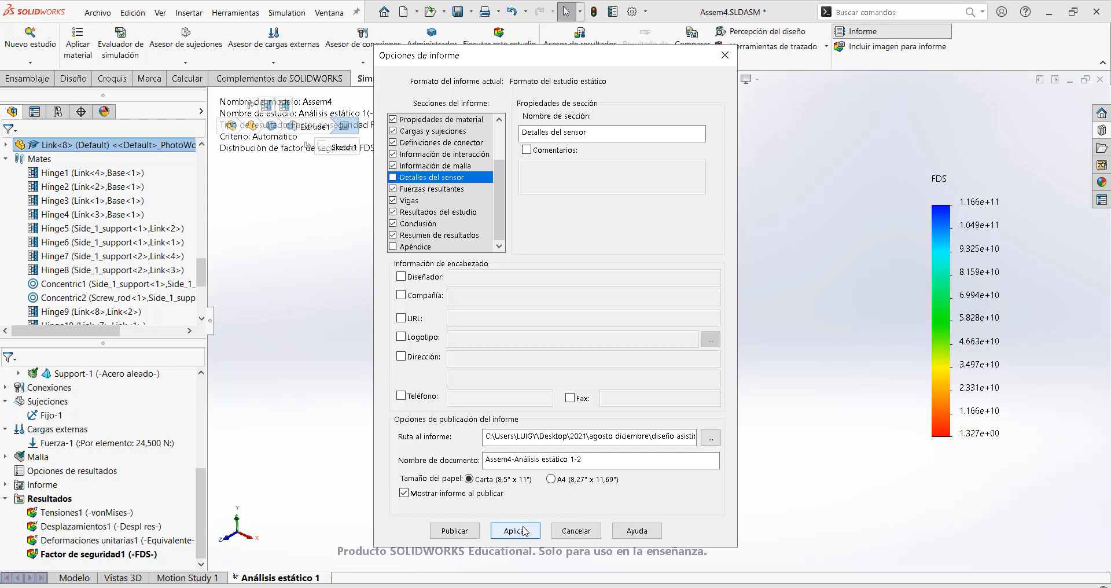
click(466, 537)
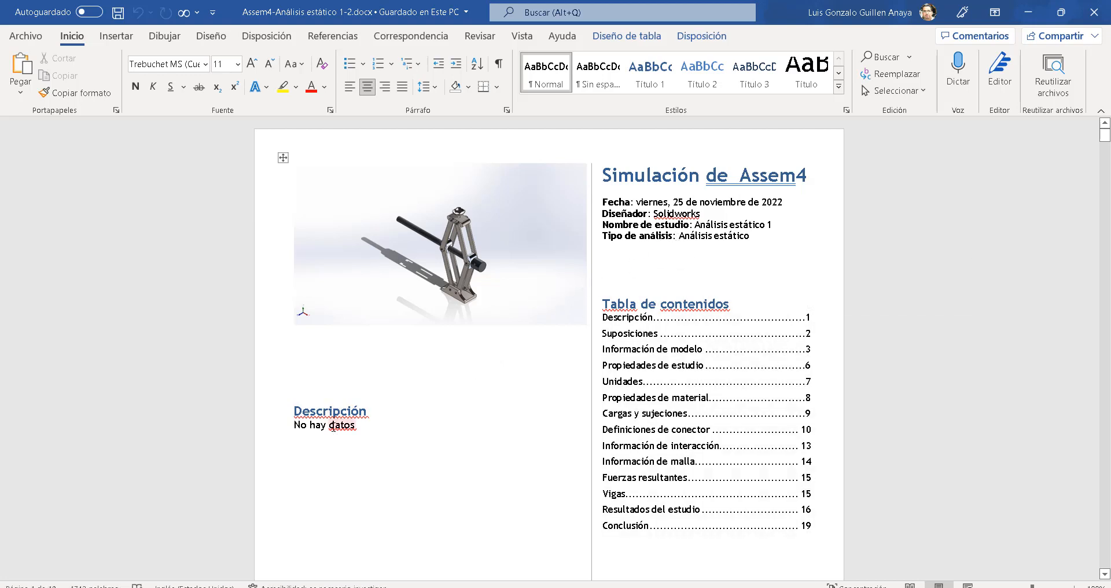
- Review the report's opening sections: Descripción, Suposiciones and the Sólidos table under Información de modelo
click(337, 427)
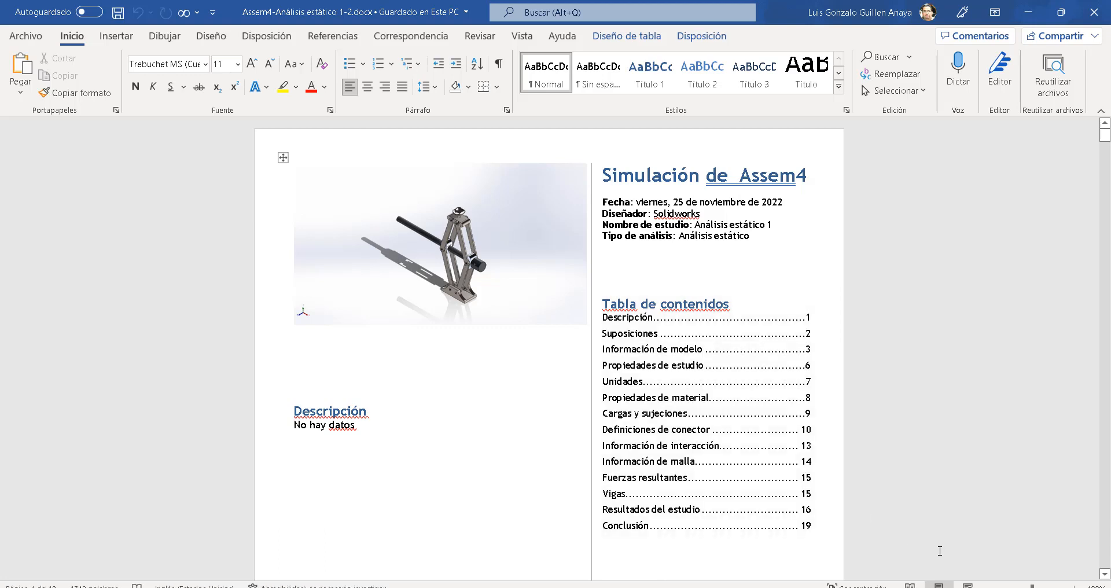
scroll(598, 411, down, 10)
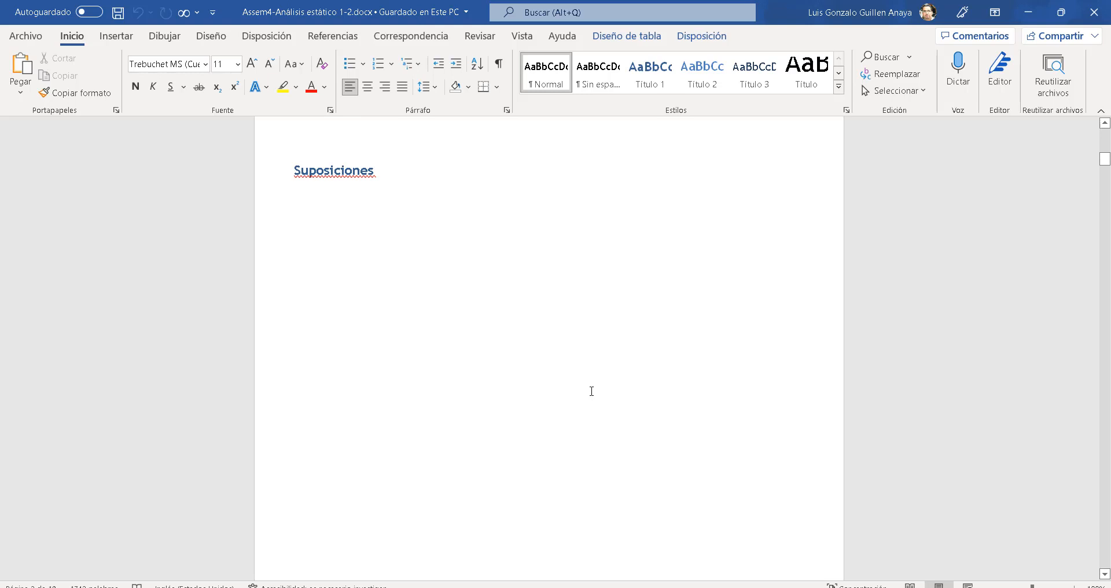
scroll(463, 351, up, 2)
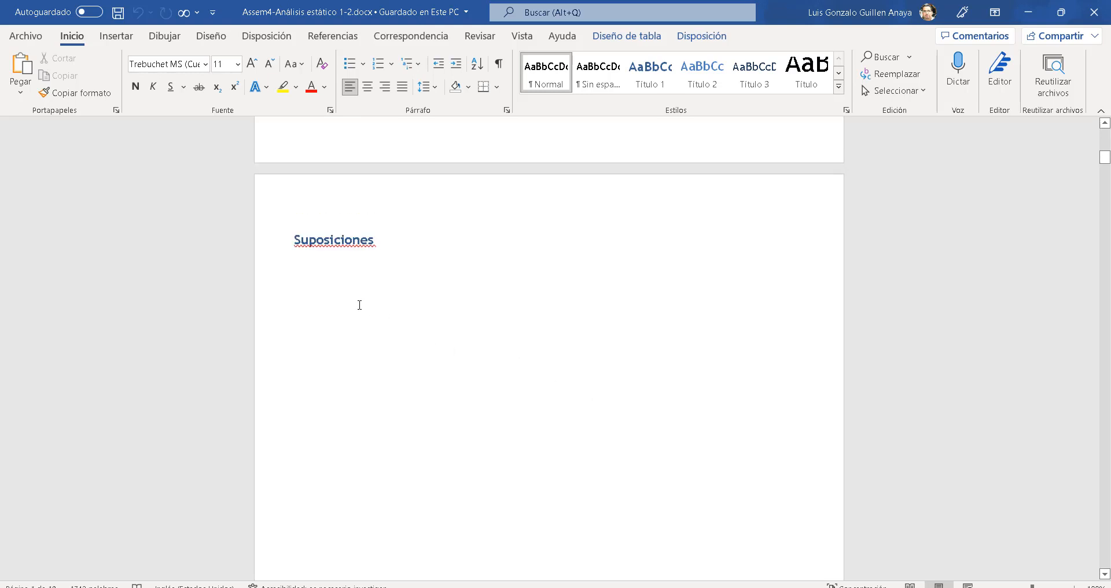
scroll(417, 280, down, 20)
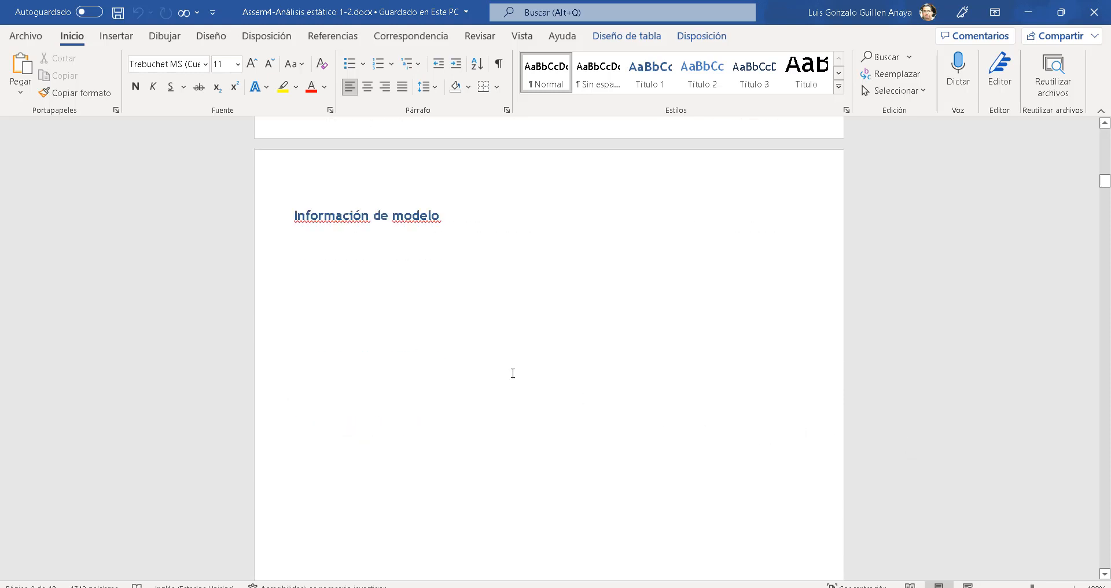
scroll(471, 355, down, 1)
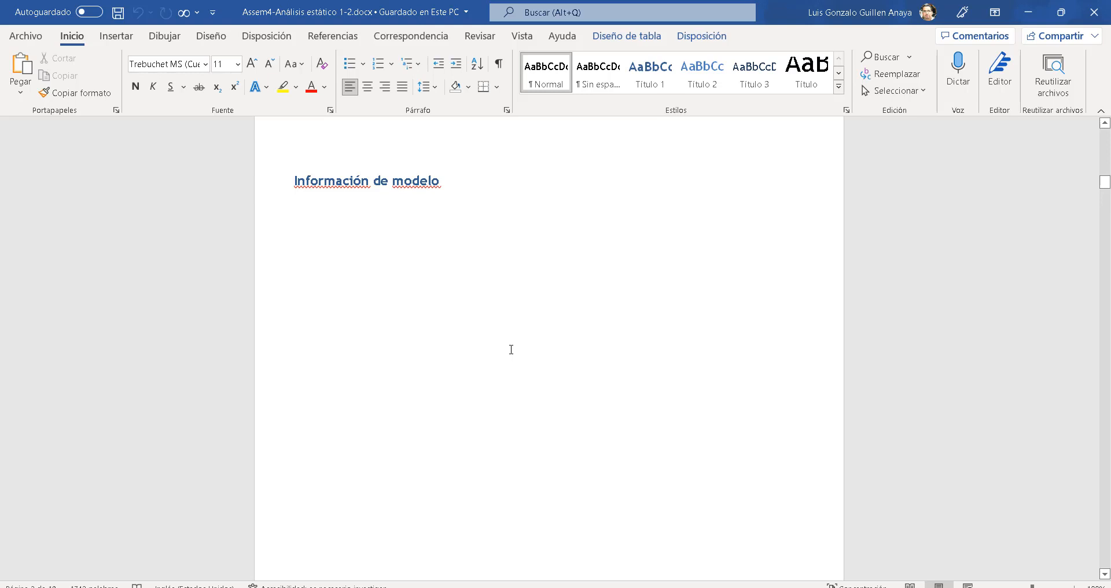
scroll(511, 349, down, 2)
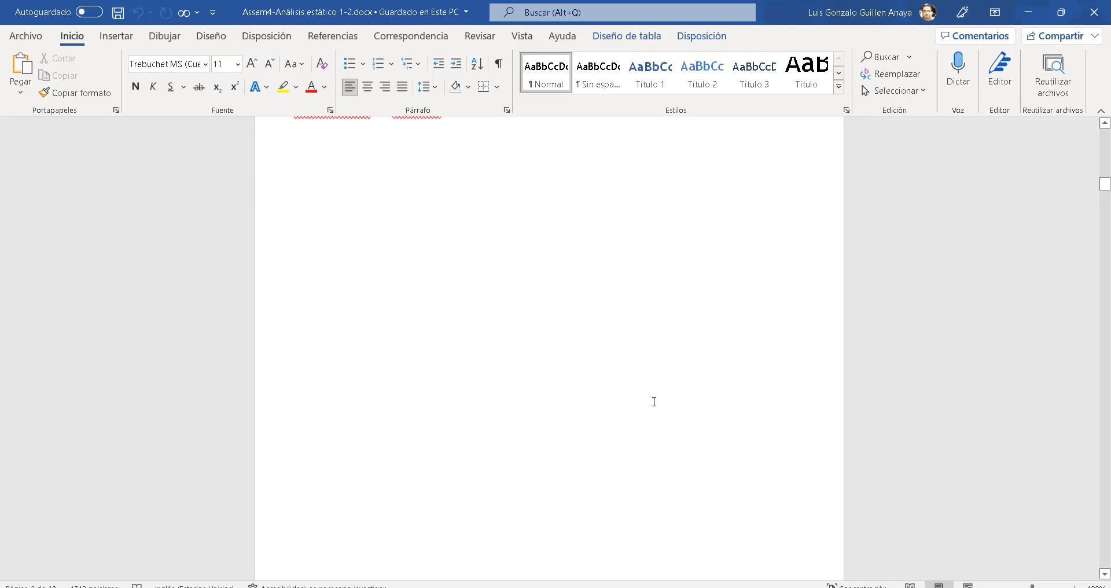
scroll(653, 400, down, 10)
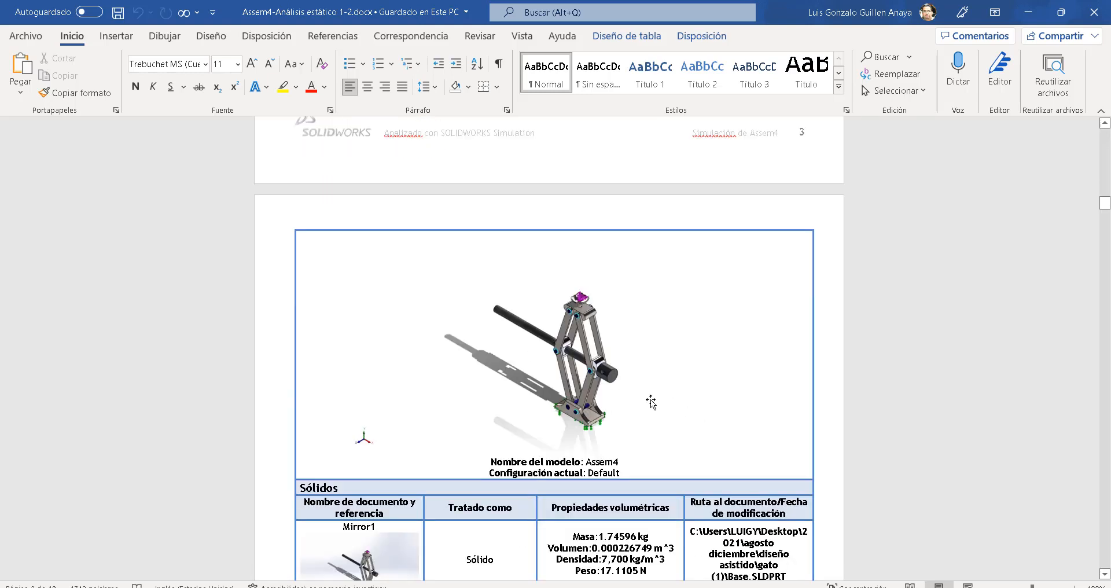
scroll(650, 400, down, 6)
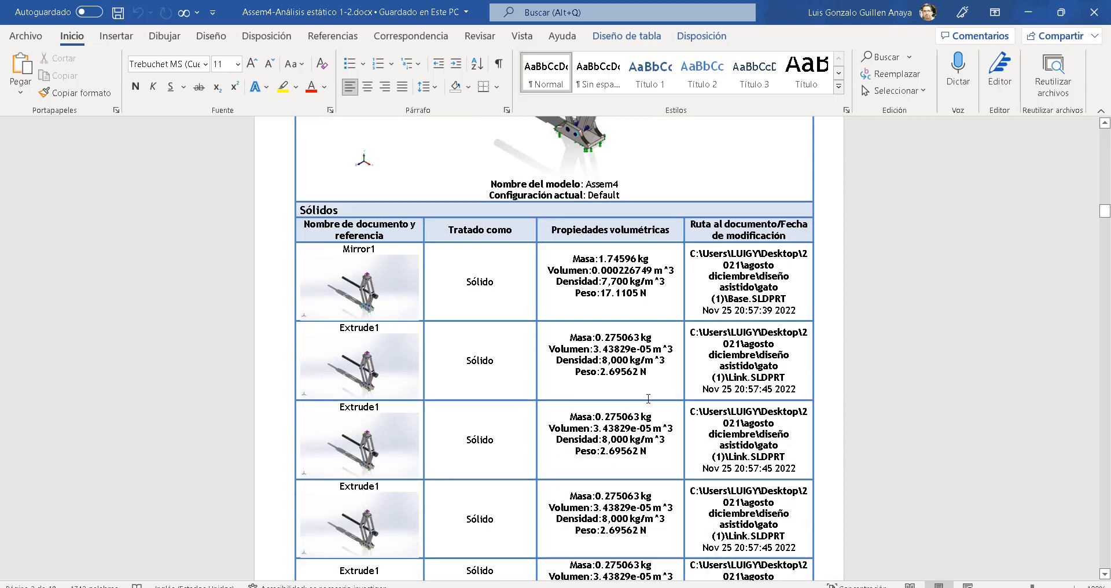
scroll(530, 354, down, 3)
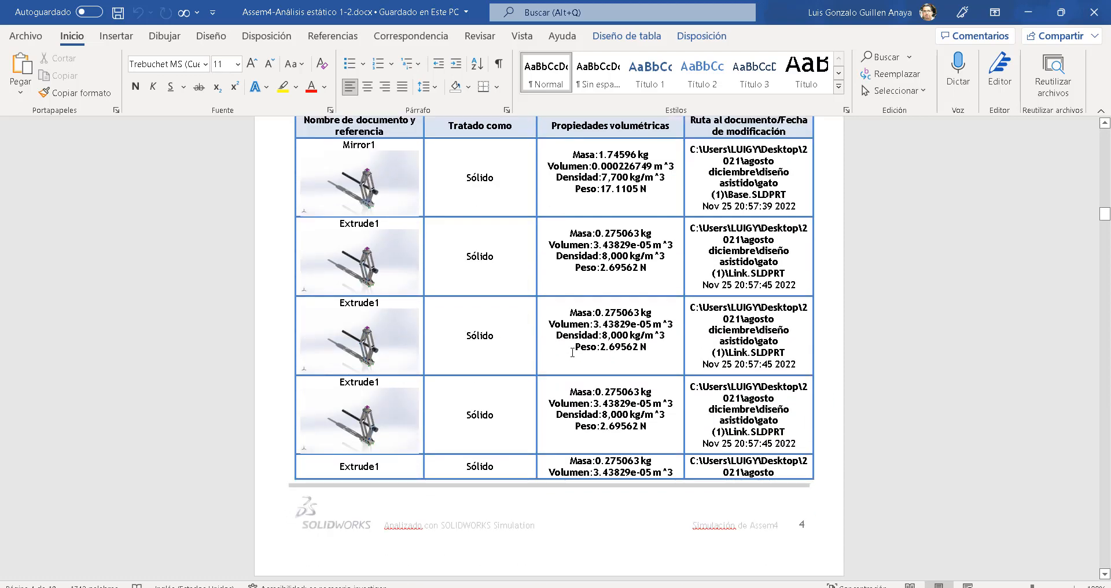
scroll(572, 352, down, 1)
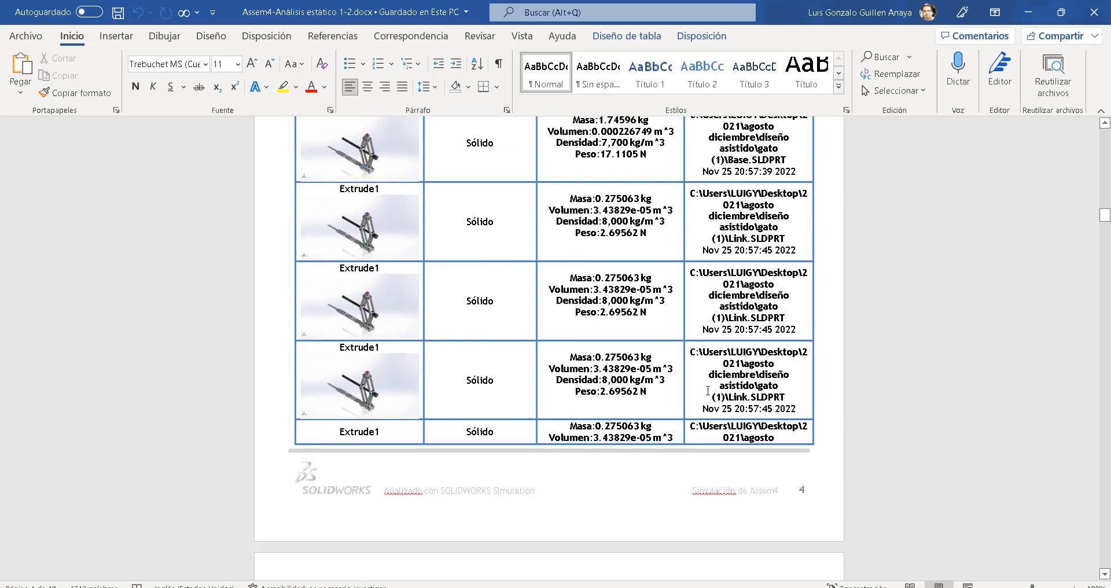
scroll(641, 373, down, 1)
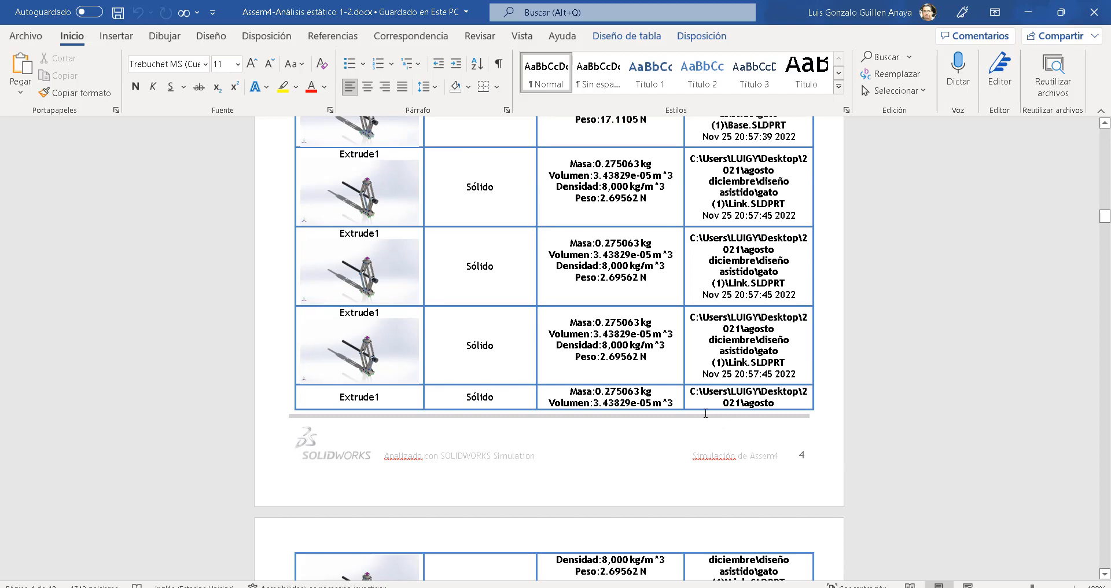
scroll(706, 413, down, 6)
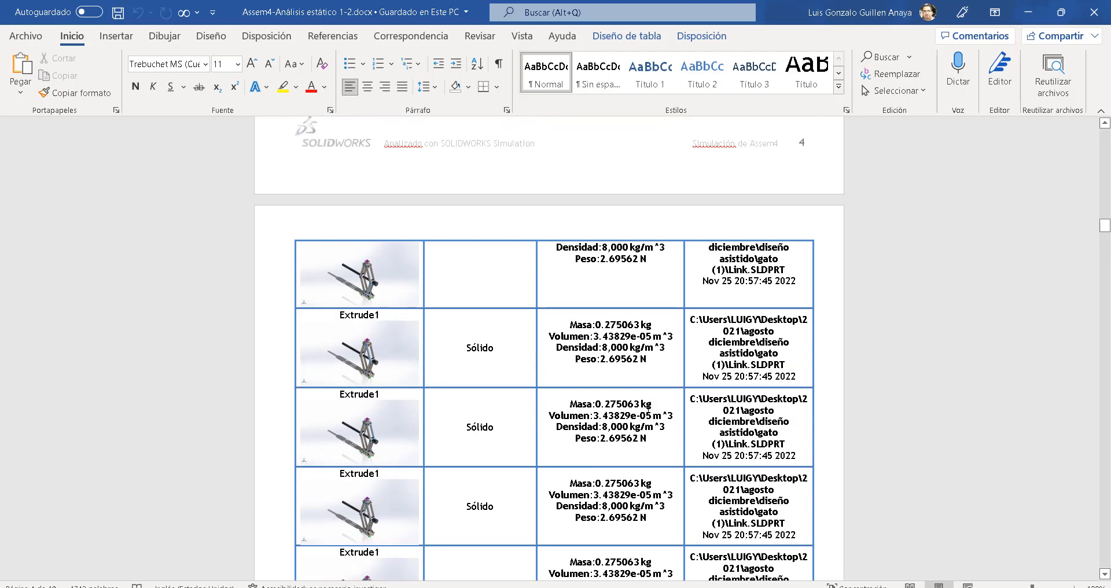
- Examine the report's study properties, units, materials, loads and pin connector forces, and return to the Sólidos table
scroll(518, 364, down, 15)
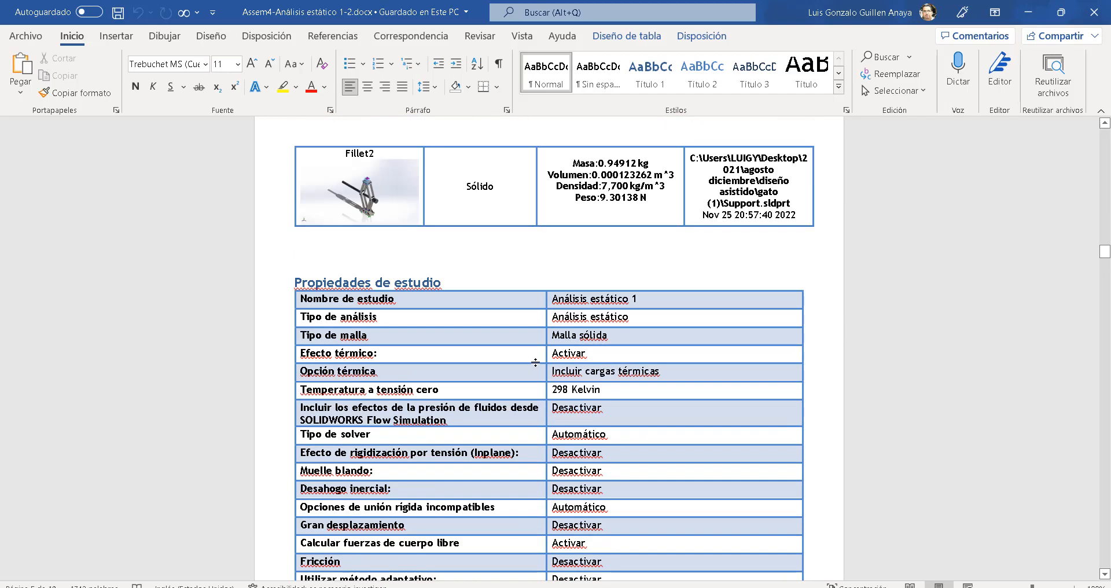
scroll(535, 363, down, 1)
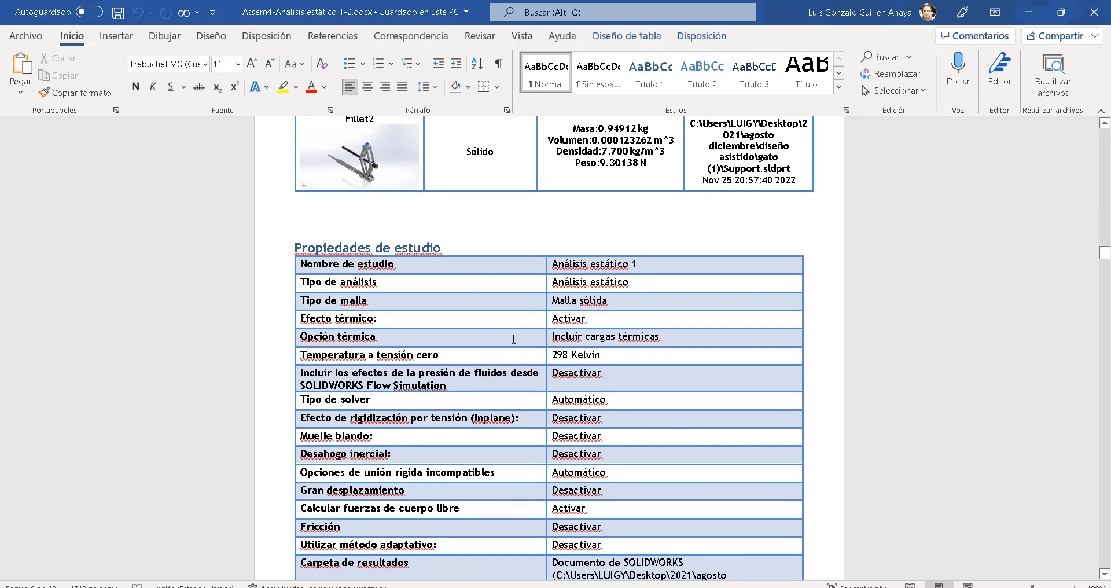
scroll(512, 342, down, 1)
scroll(538, 359, down, 18)
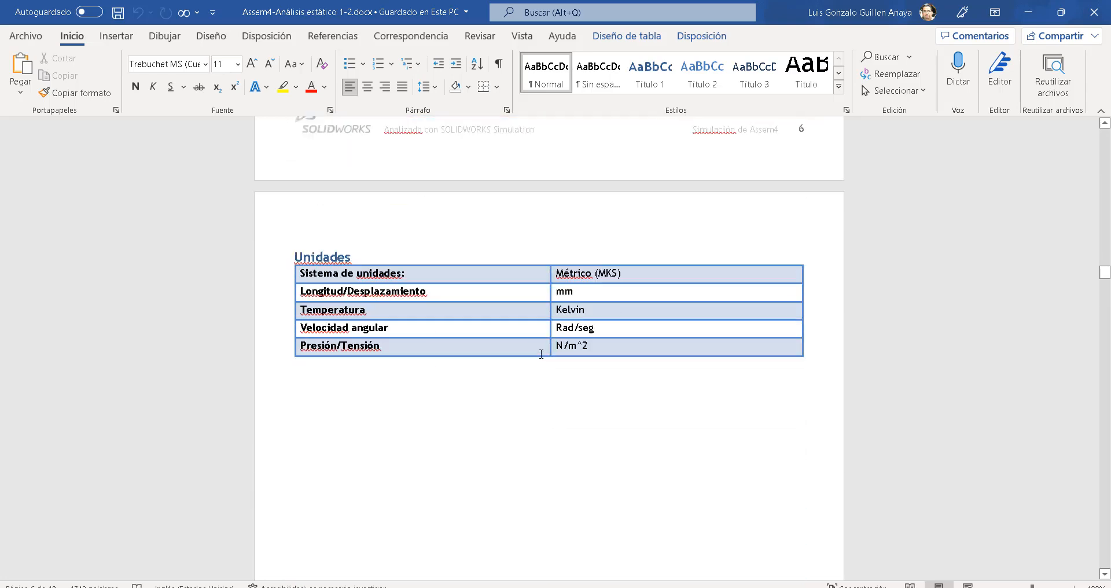
scroll(540, 353, down, 15)
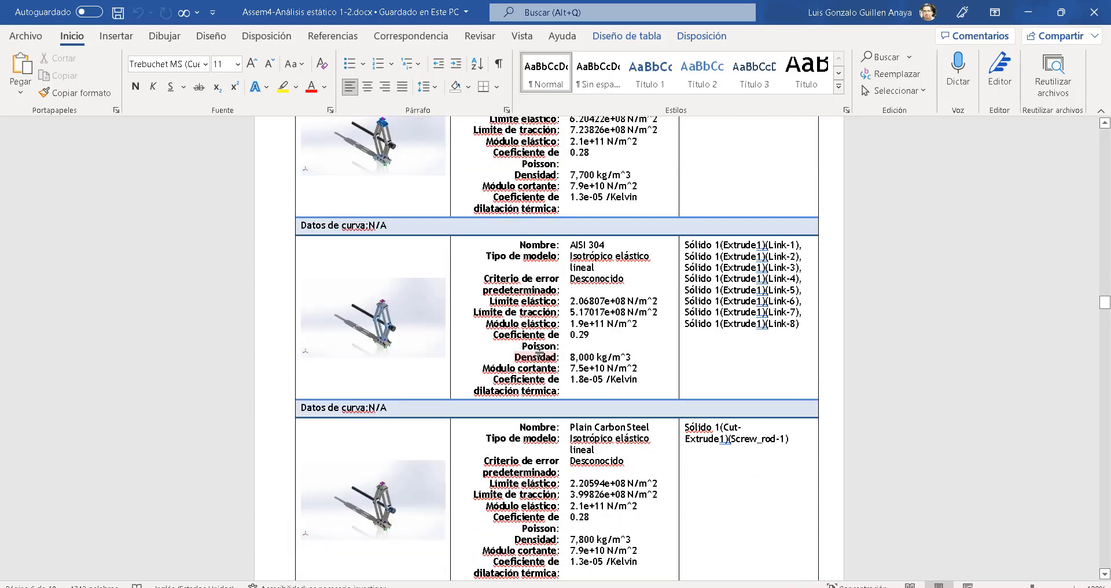
scroll(541, 352, down, 18)
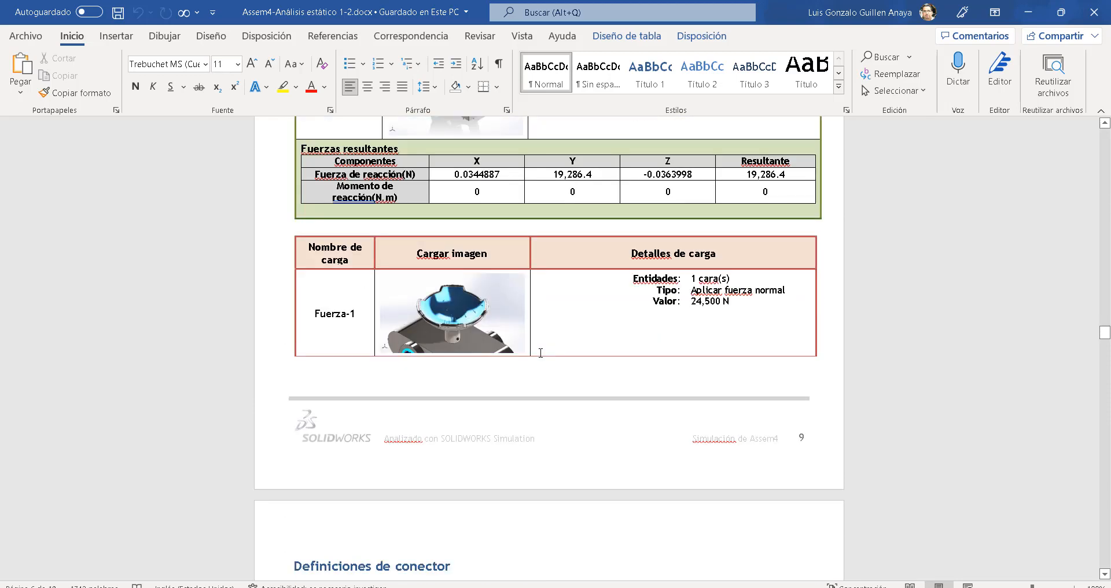
scroll(540, 353, down, 13)
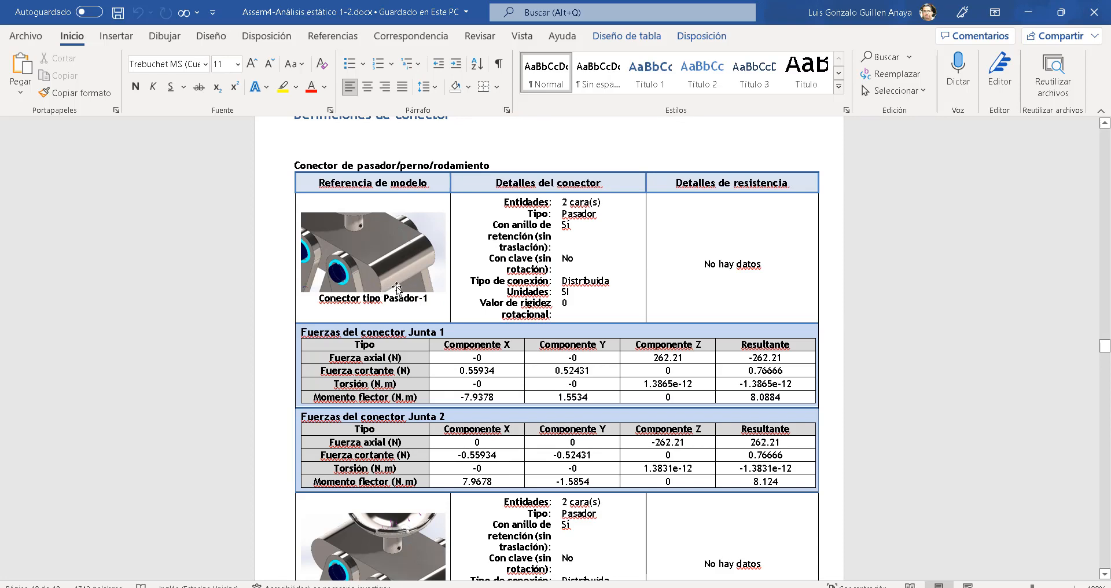
scroll(387, 288, down, 1)
scroll(387, 288, down, 3)
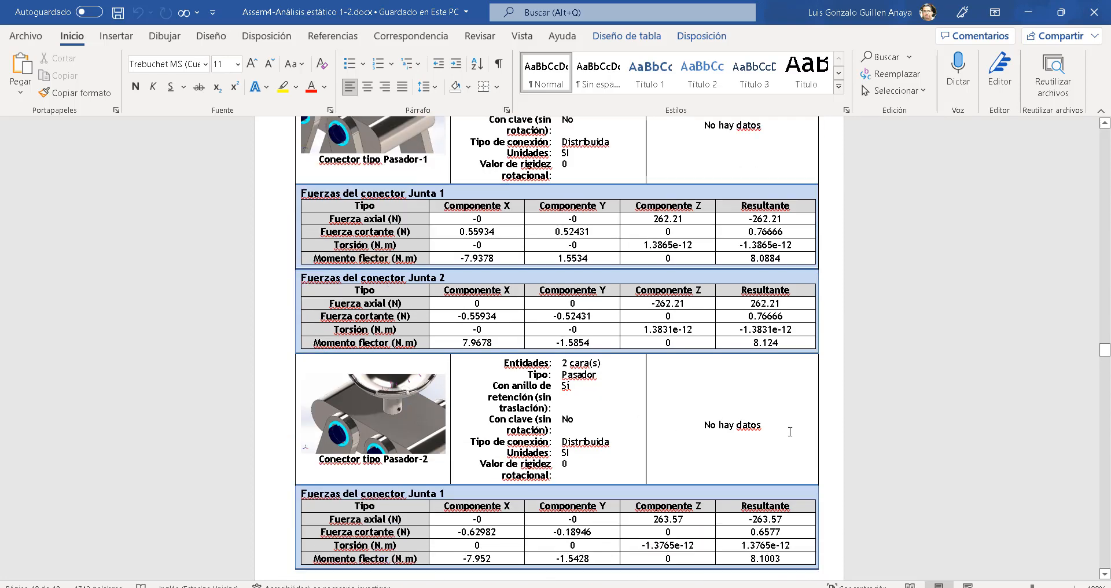
scroll(676, 391, down, 14)
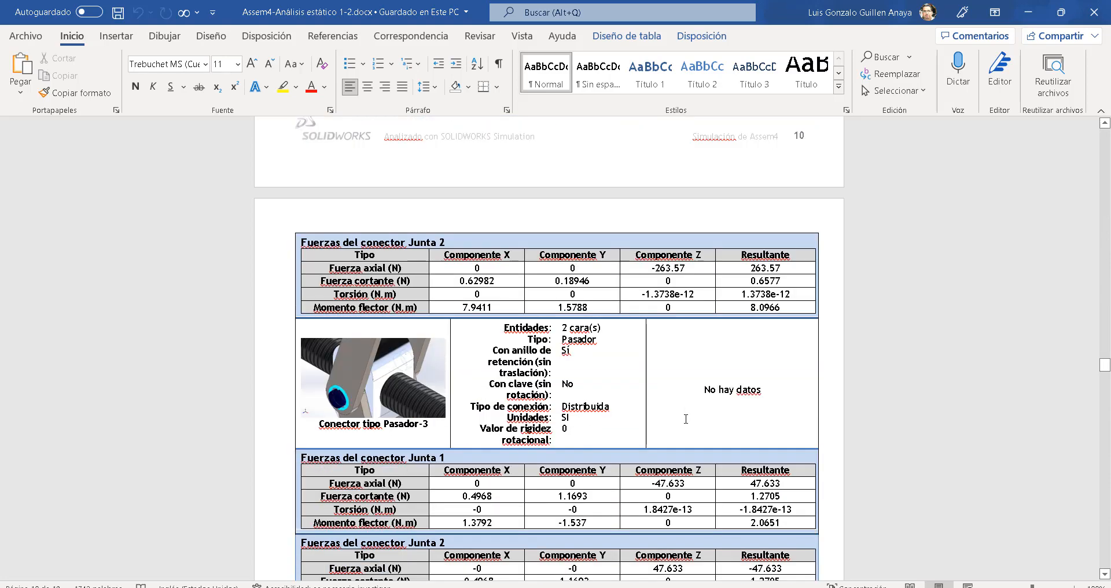
scroll(682, 416, down, 20)
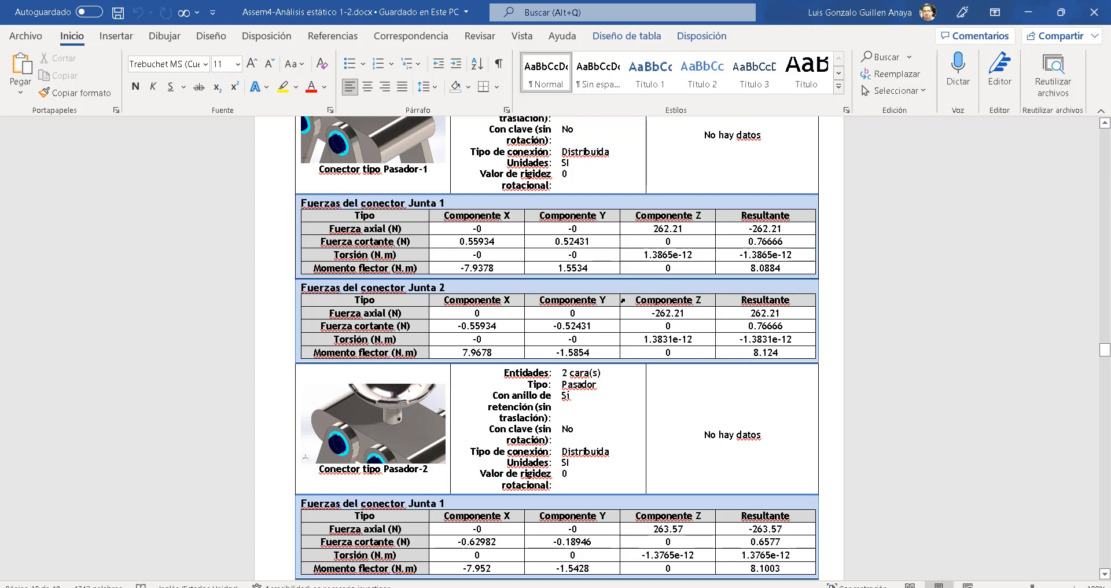
drag(1104, 350, 1105, 223)
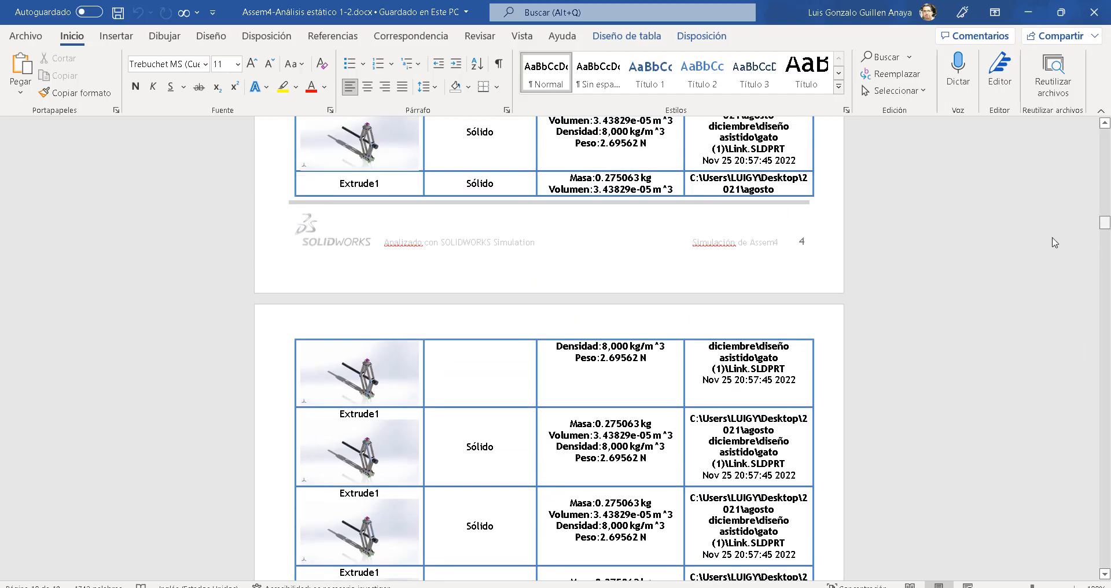